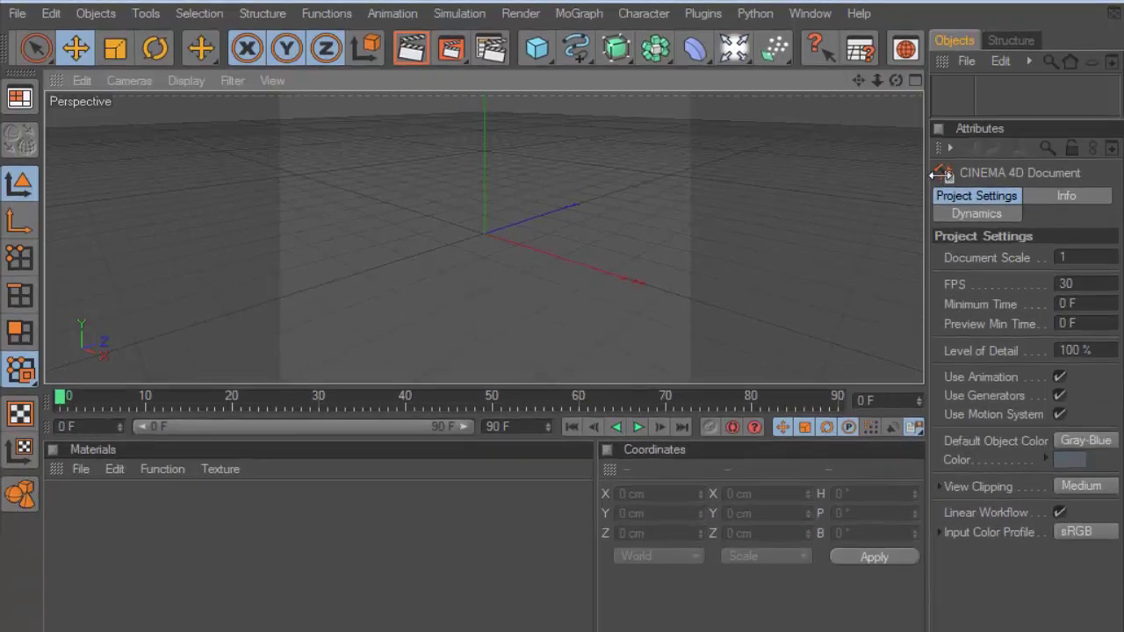
# Step: Add a Text spline and change its text to 1980
pyautogui.moveTo(937, 173); pyautogui.dragTo(708, 191)
pyautogui.click(584, 55)
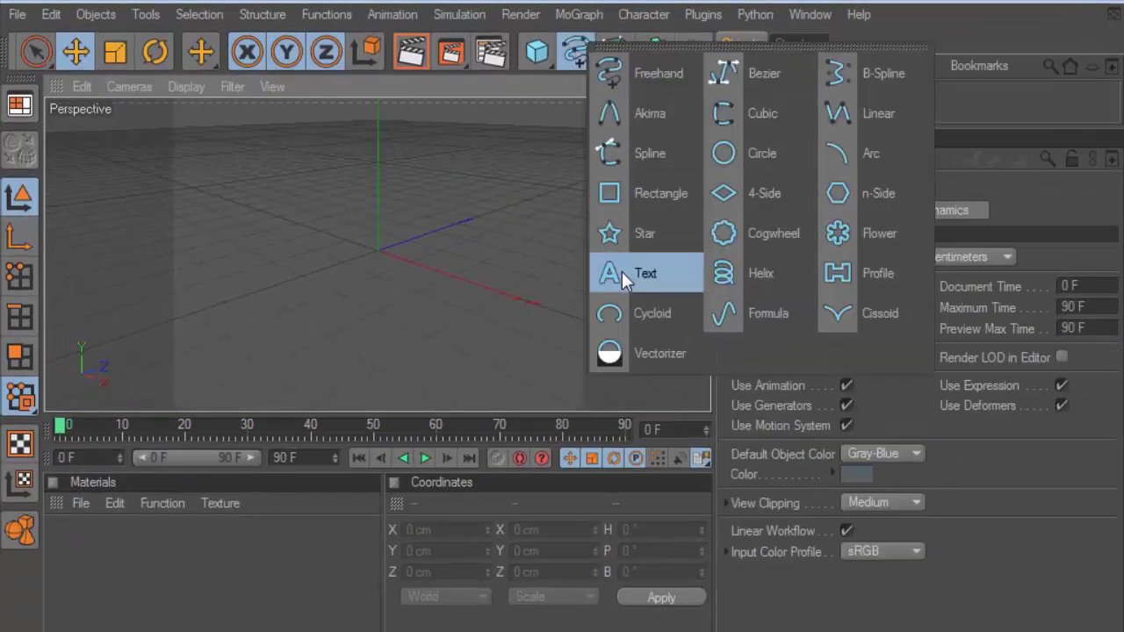
pyautogui.click(621, 272)
pyautogui.doubleClick(841, 265)
pyautogui.write('1980')
pyautogui.click(772, 86)
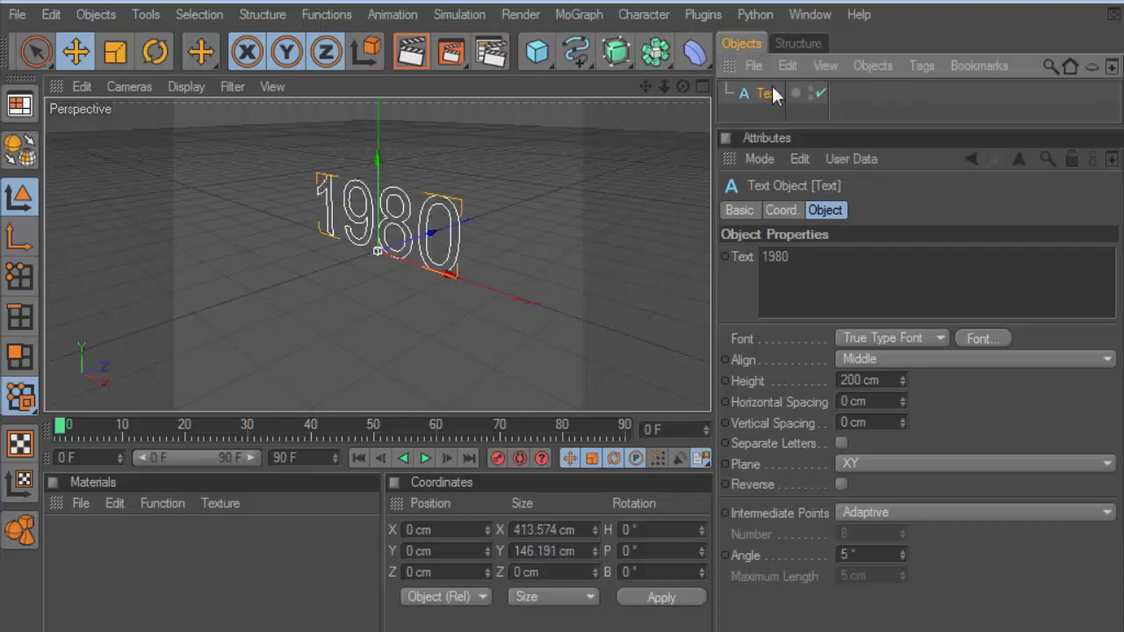
# Step: Give the 1980 text a bold italic display font and turn the view to face it
pyautogui.click(981, 338)
pyautogui.write('C')
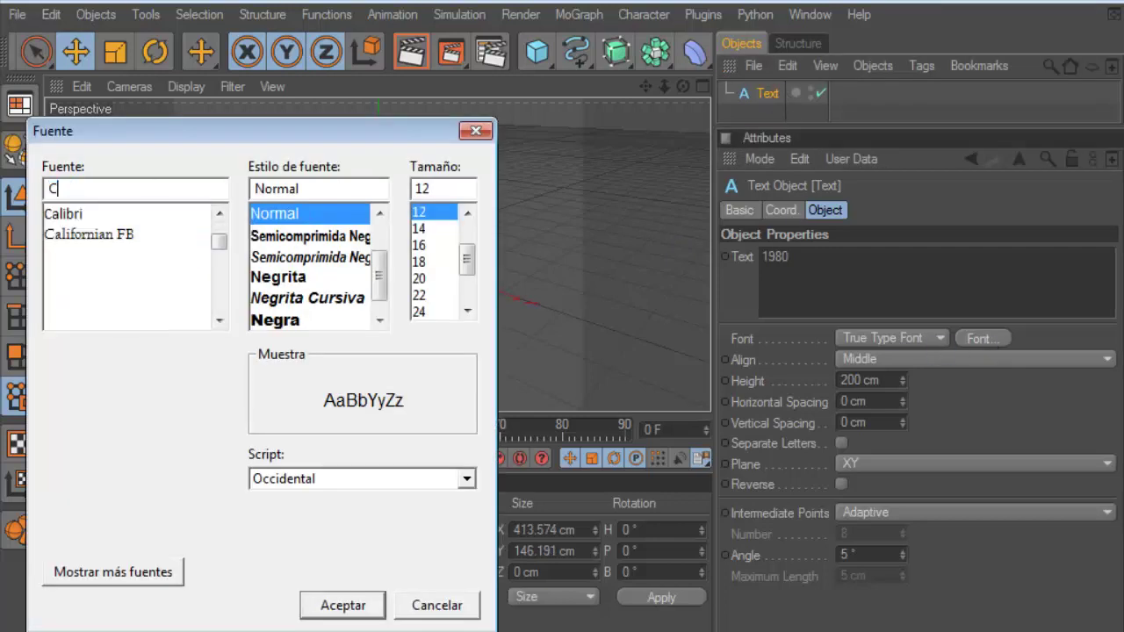
pyautogui.write('ircus Of Innocents')
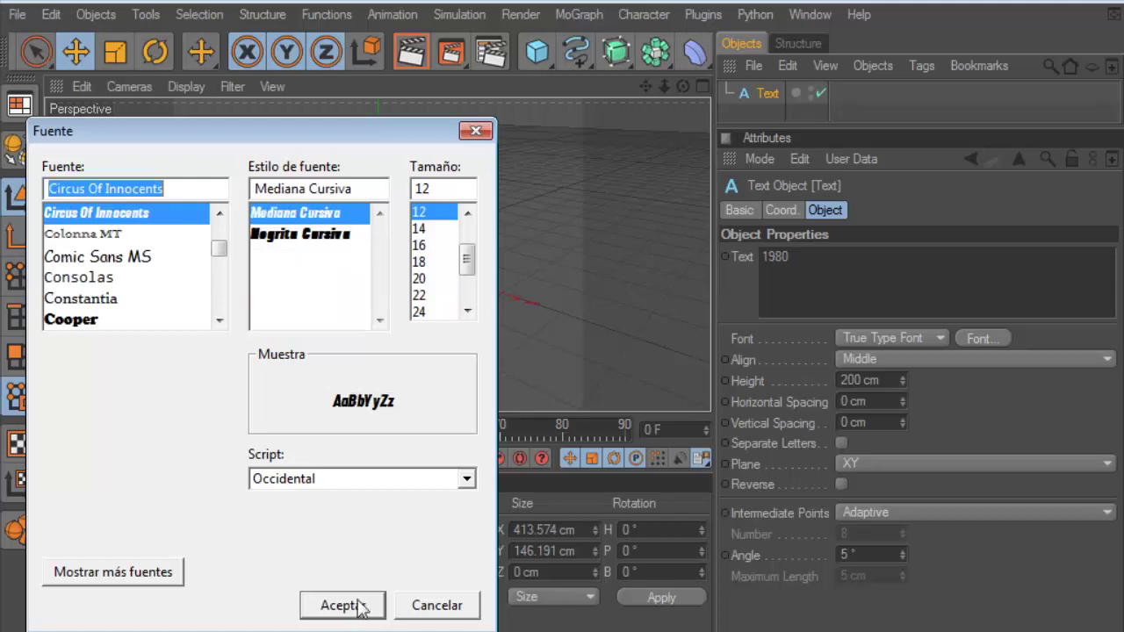
pyautogui.click(343, 606)
pyautogui.moveTo(679, 87)
pyautogui.mouseDown()
pyautogui.moveTo(642, 96)
pyautogui.moveTo(647, 85)
pyautogui.mouseUp()
pyautogui.scroll(3, 454, 272)
pyautogui.scroll(2, 454, 272)
pyautogui.scroll(2, 622, 117)
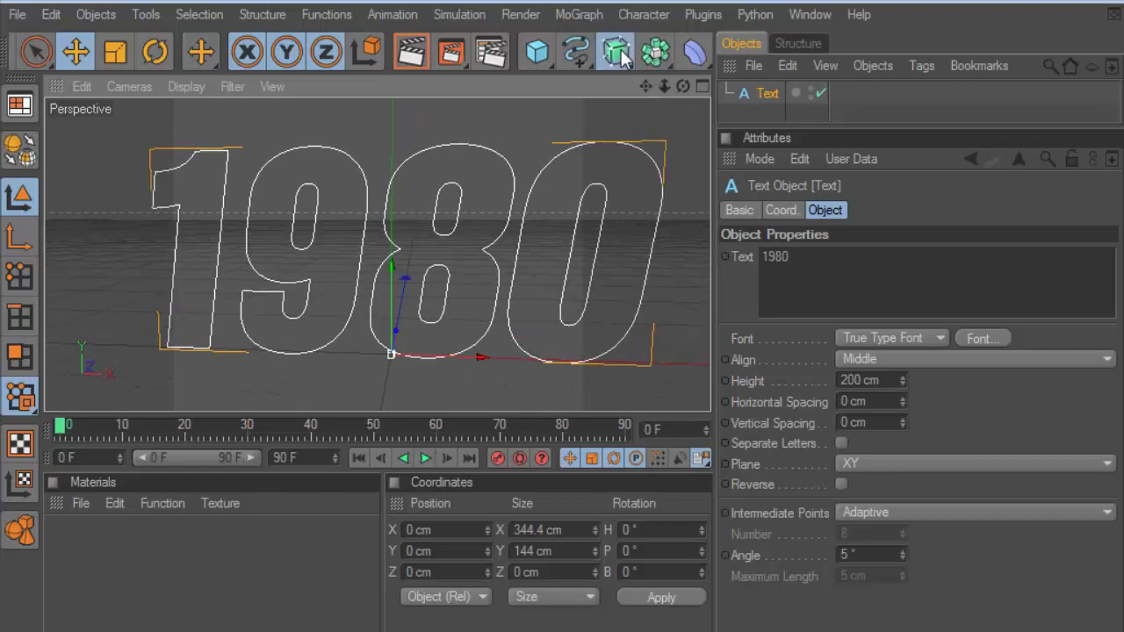
# Step: Put the 1980 text inside an Extrude NURBS with a Y movement of -32 cm
pyautogui.moveTo(621, 54); pyautogui.dragTo(794, 76)
pyautogui.click(769, 112)
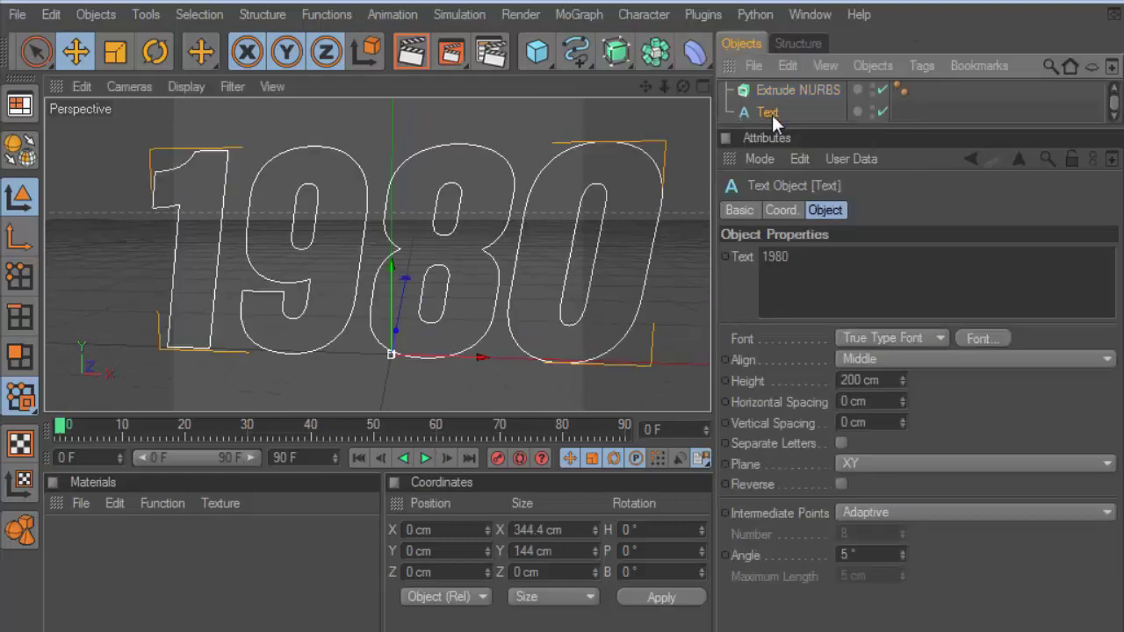
pyautogui.moveTo(771, 112); pyautogui.dragTo(782, 95)
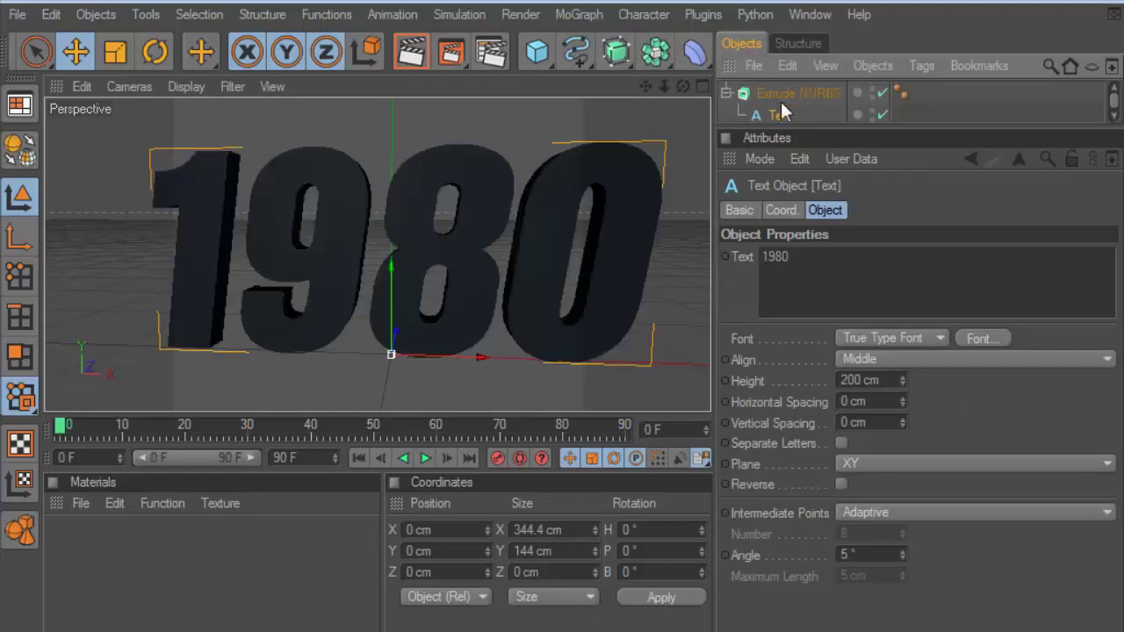
pyautogui.click(808, 92)
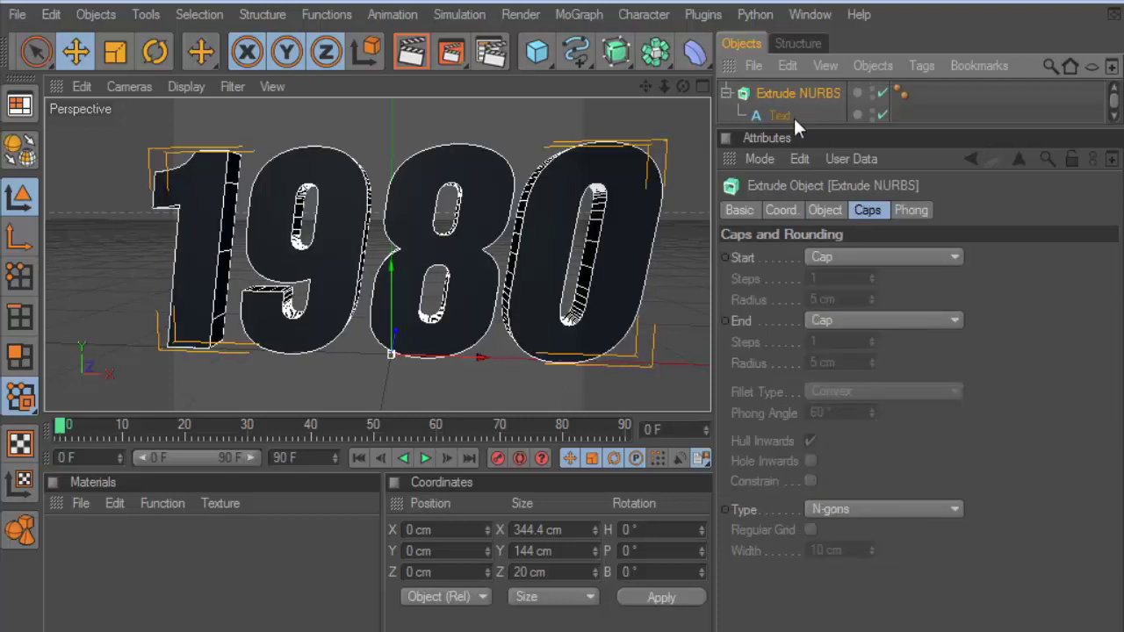
pyautogui.click(826, 210)
pyautogui.moveTo(959, 256); pyautogui.dragTo(960, 289)
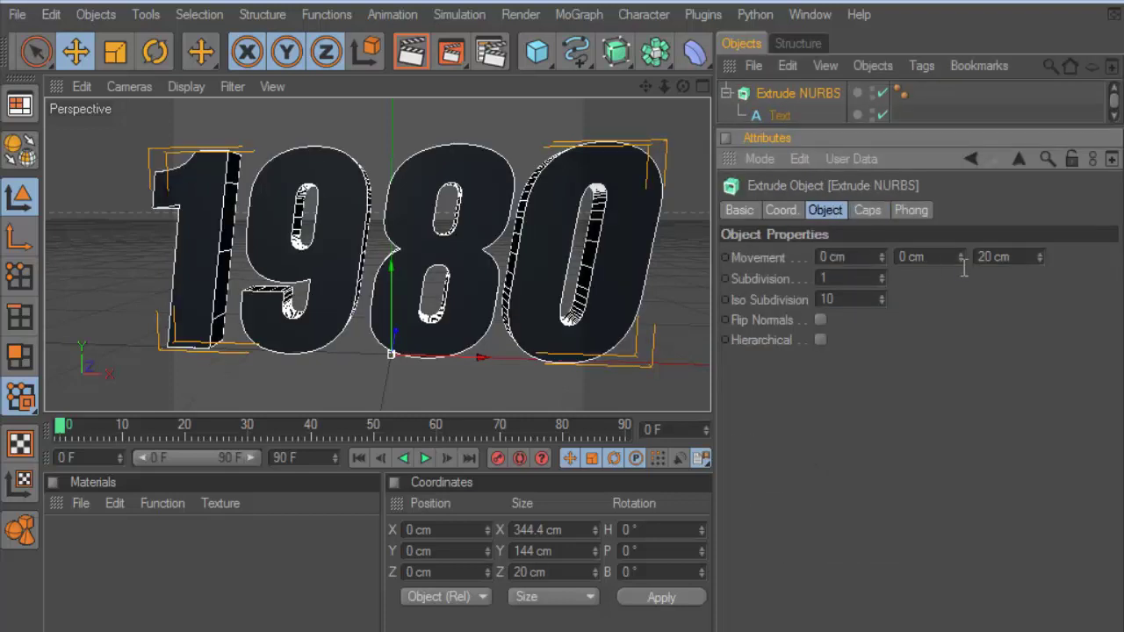
pyautogui.scroll(-3, 518, 302)
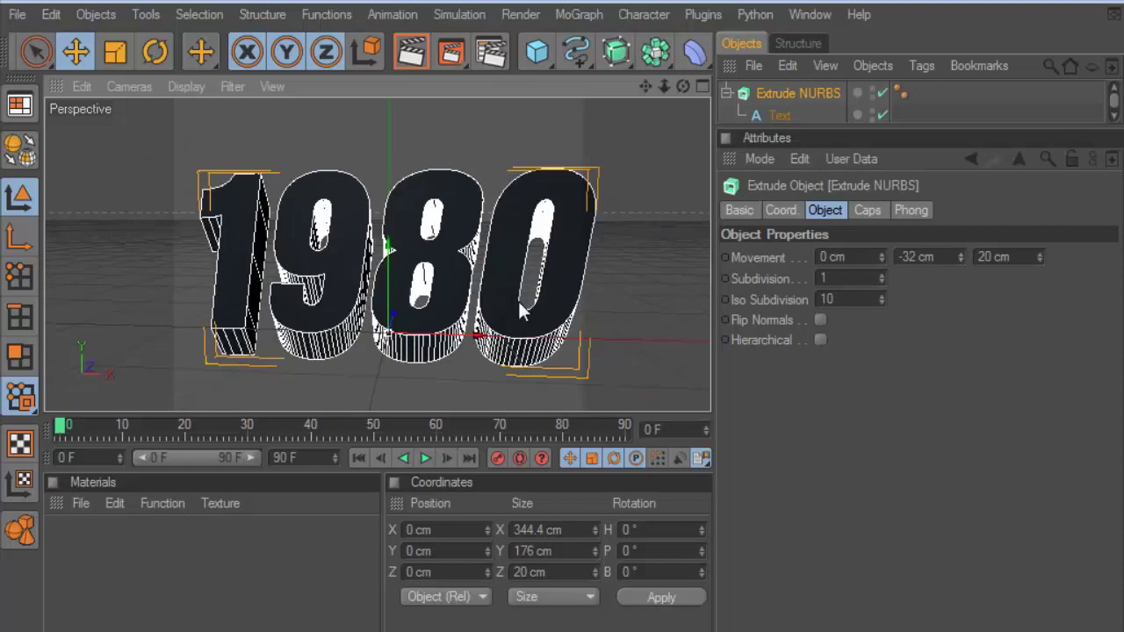
pyautogui.moveTo(682, 86); pyautogui.dragTo(674, 86)
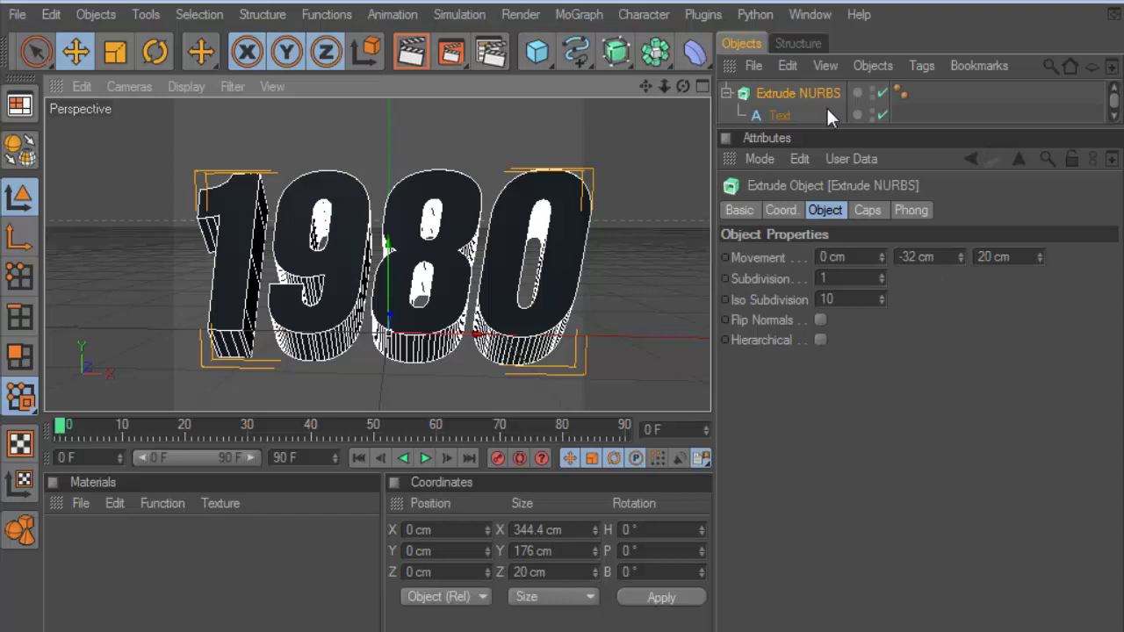
# Step: Set start and end to Fillet Caps with 2 steps, 2 cm radius and Engraved type
pyautogui.click(866, 211)
pyautogui.click(869, 256)
pyautogui.click(866, 340)
pyautogui.moveTo(873, 304); pyautogui.dragTo(876, 368)
pyautogui.click(874, 321)
pyautogui.click(873, 404)
pyautogui.click(870, 339)
pyautogui.click(869, 274)
pyautogui.click(890, 391)
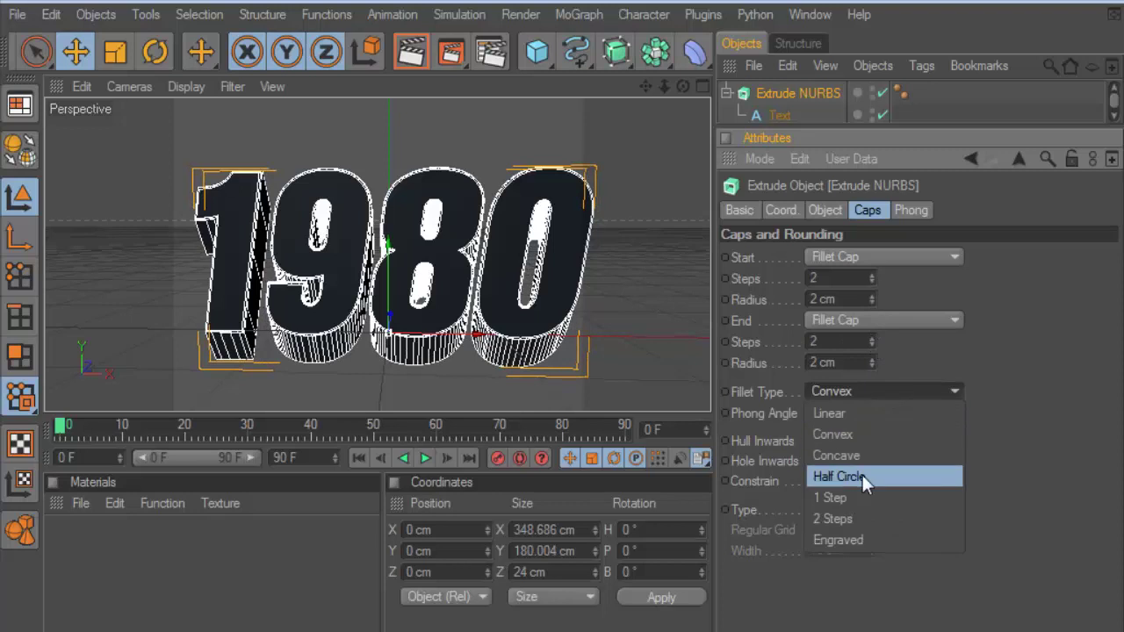
pyautogui.click(840, 539)
# Step: Render a preview of the filleted 1980 lettering
pyautogui.click(406, 57)
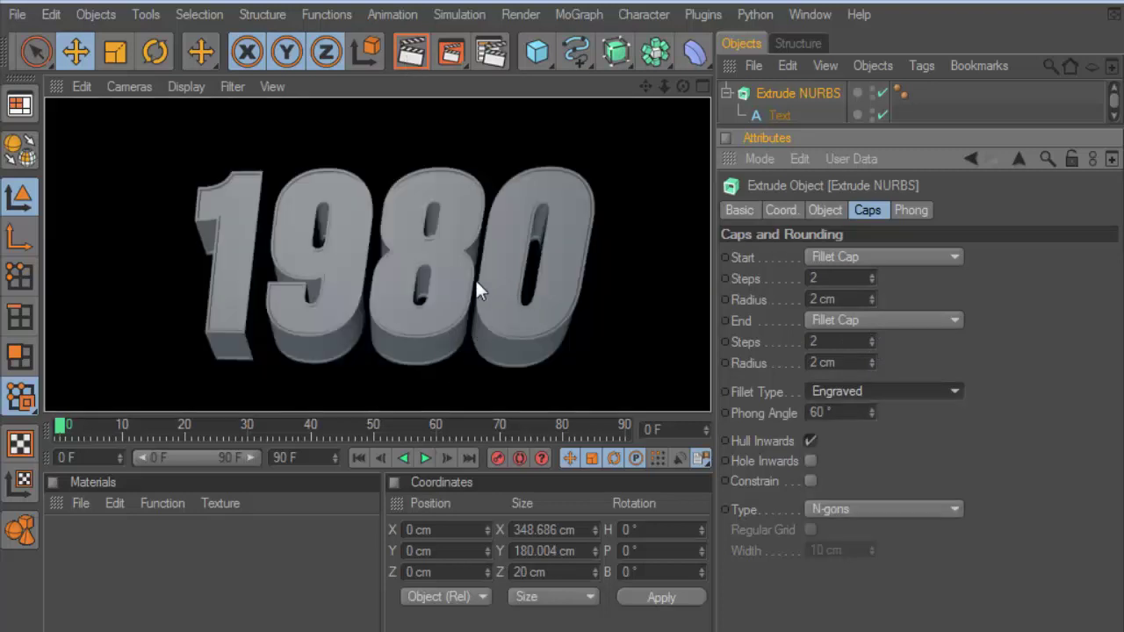
pyautogui.click(449, 283)
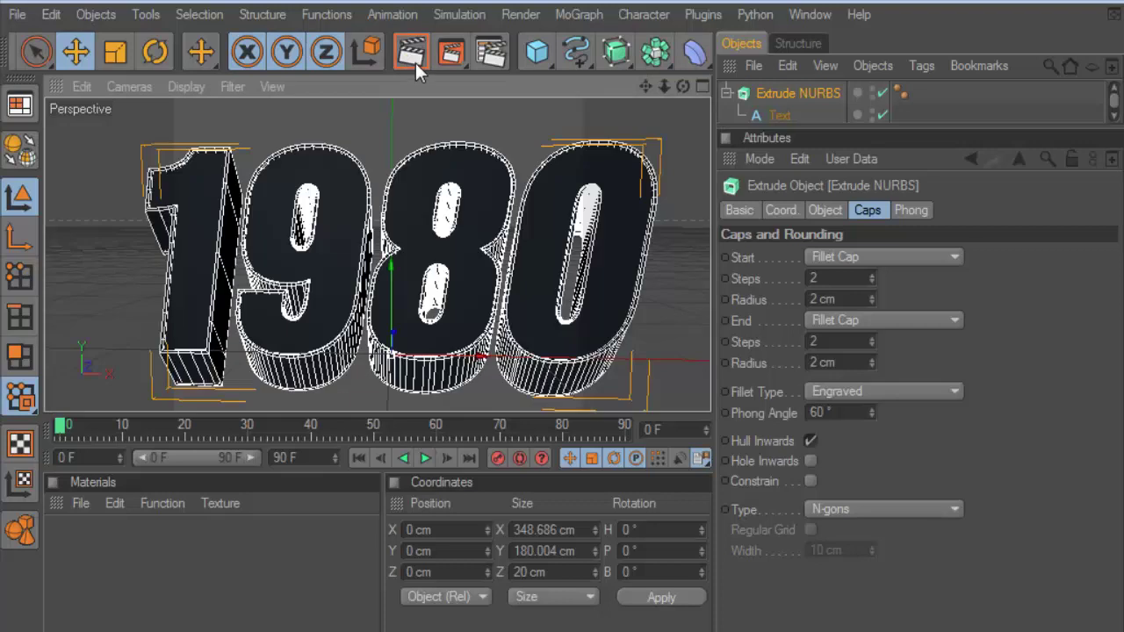
pyautogui.click(415, 63)
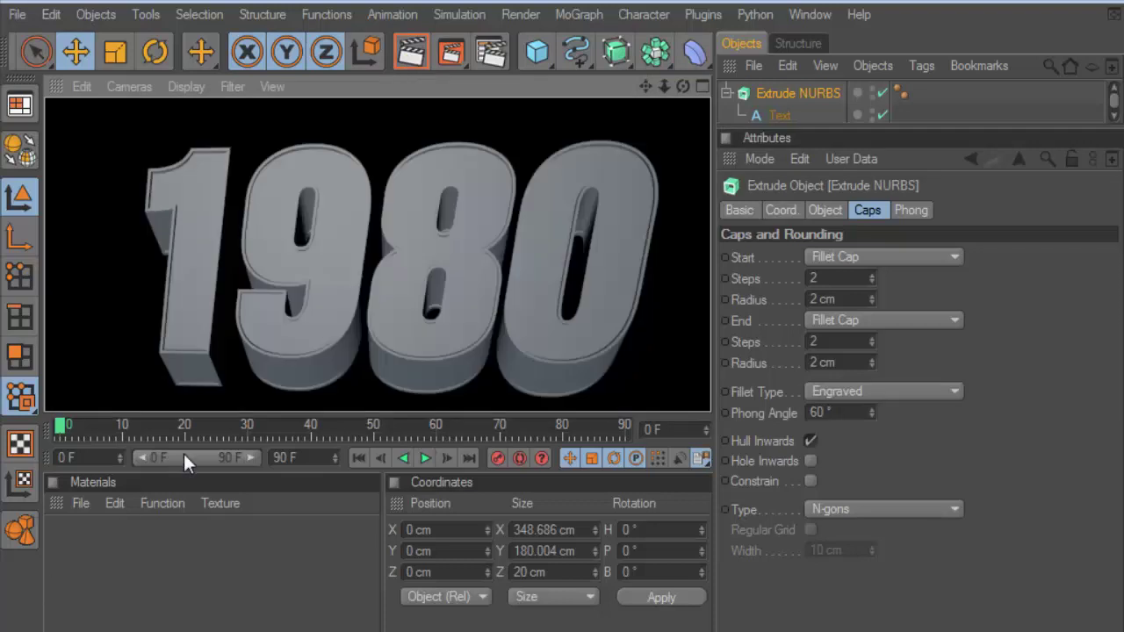
# Step: Select the Text object and render a preview of the scene
pyautogui.click(780, 114)
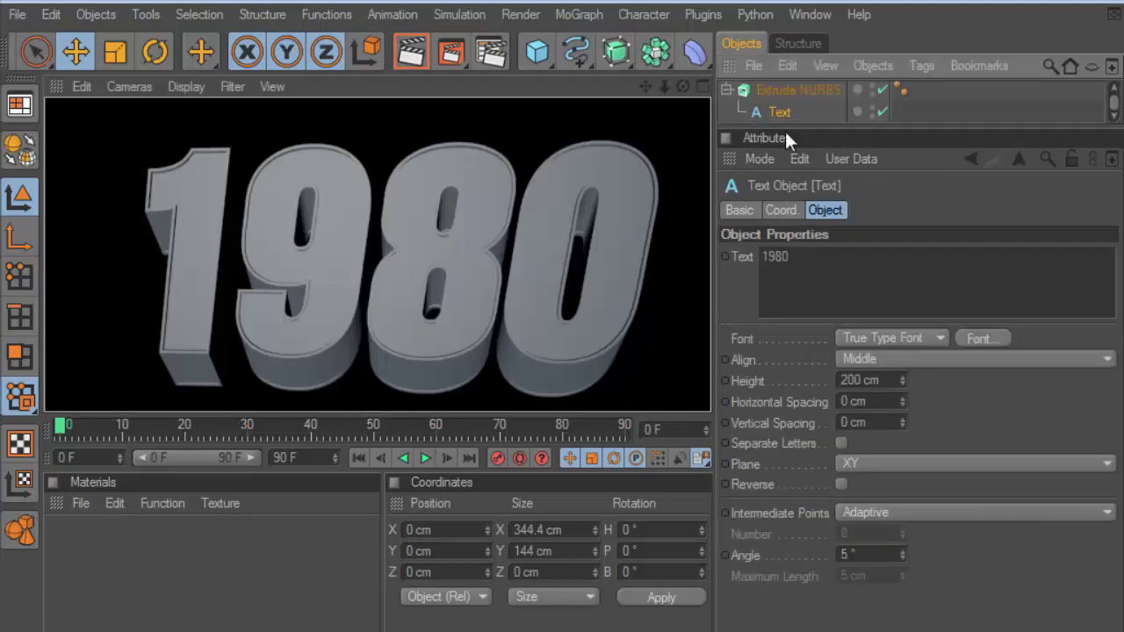
pyautogui.click(411, 53)
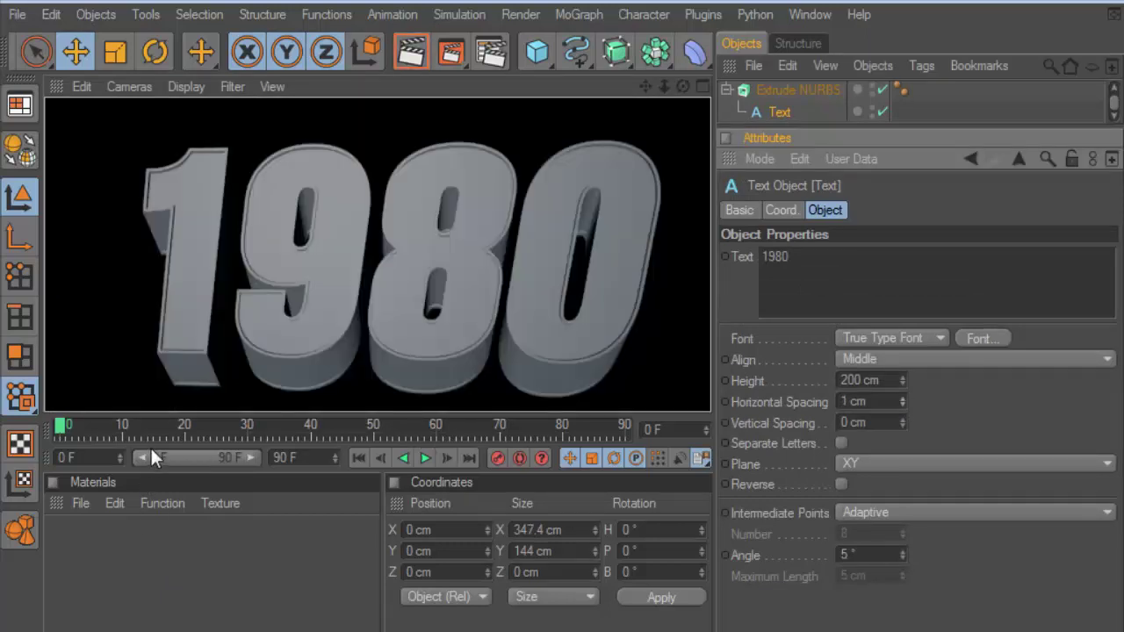
pyautogui.click(80, 503)
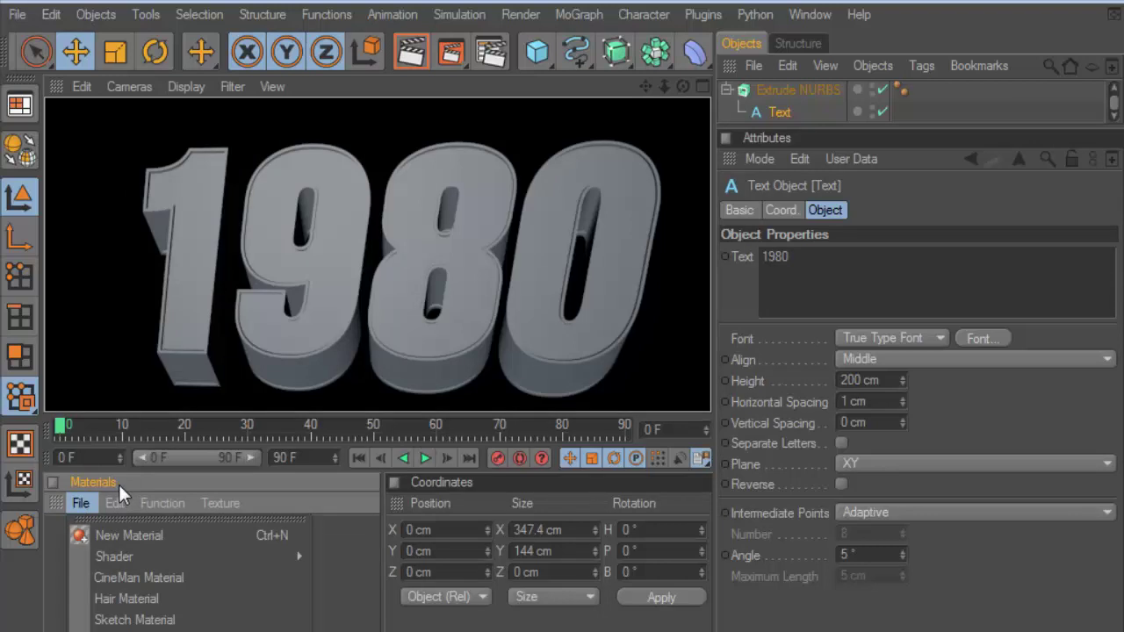
pyautogui.click(778, 102)
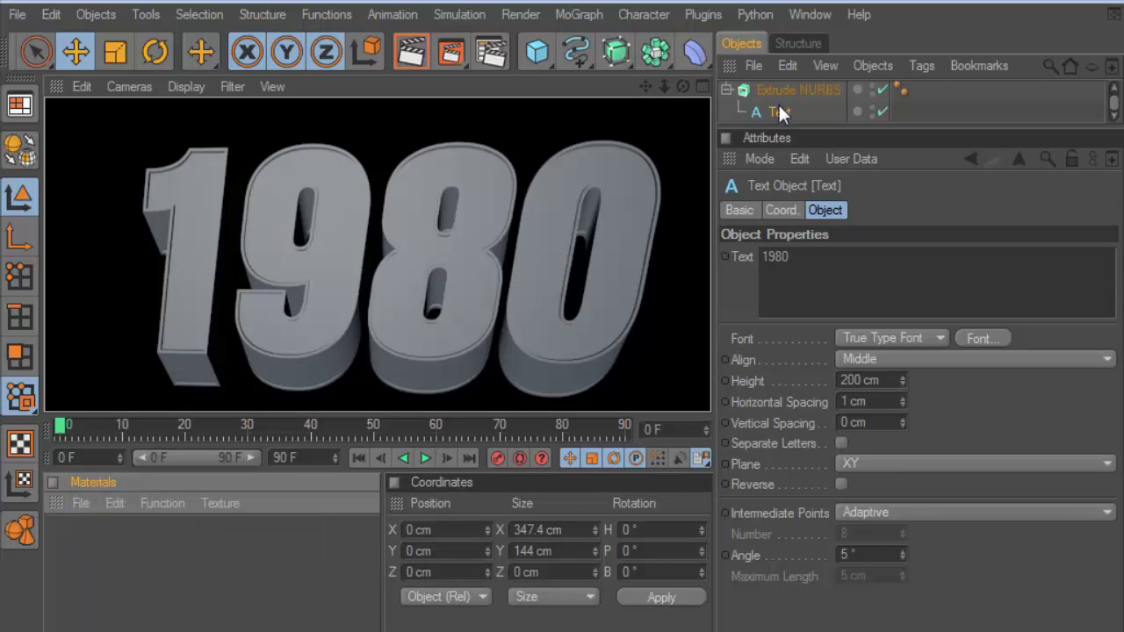
# Step: Change the Extrude NURBS end cap to a plain Cap and render a preview
pyautogui.click(793, 92)
pyautogui.click(868, 209)
pyautogui.click(863, 319)
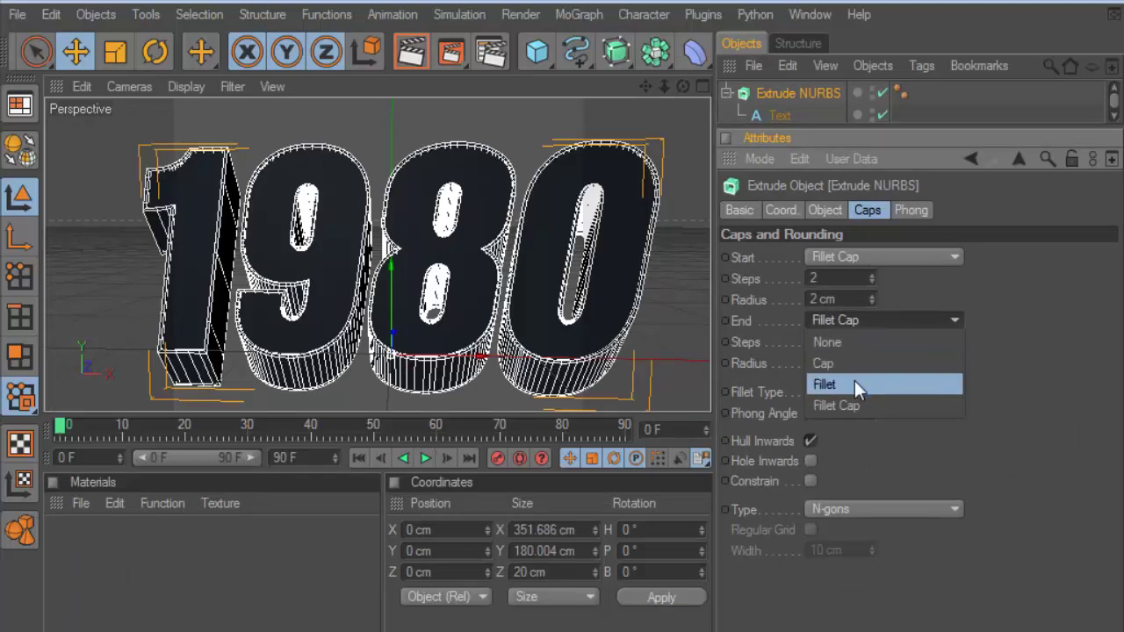
pyautogui.click(854, 384)
pyautogui.click(881, 320)
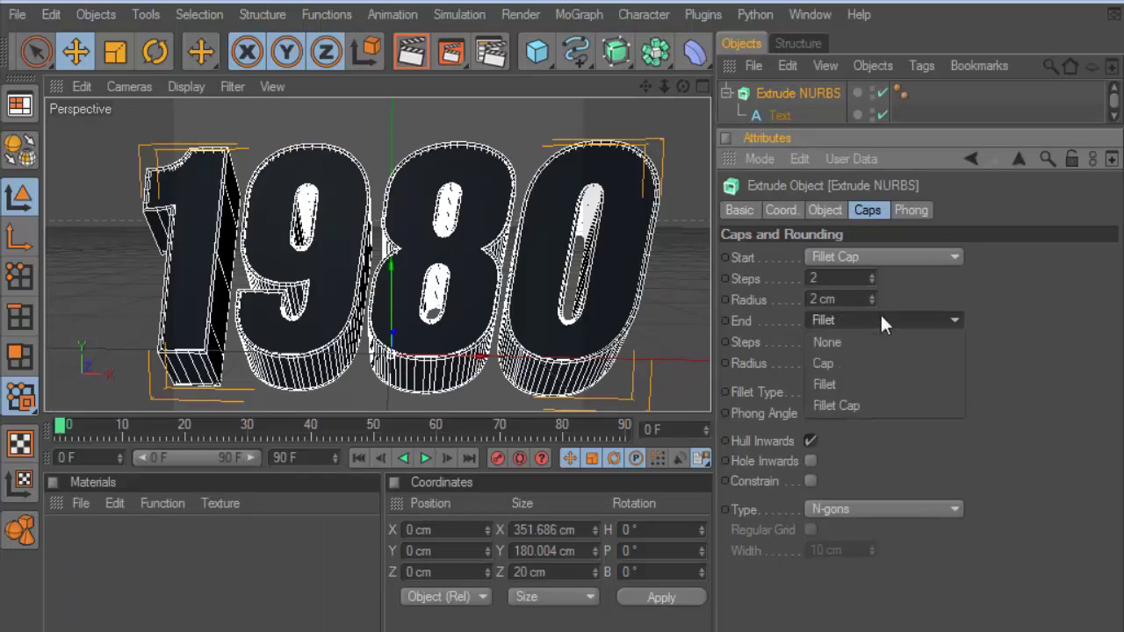
pyautogui.click(854, 362)
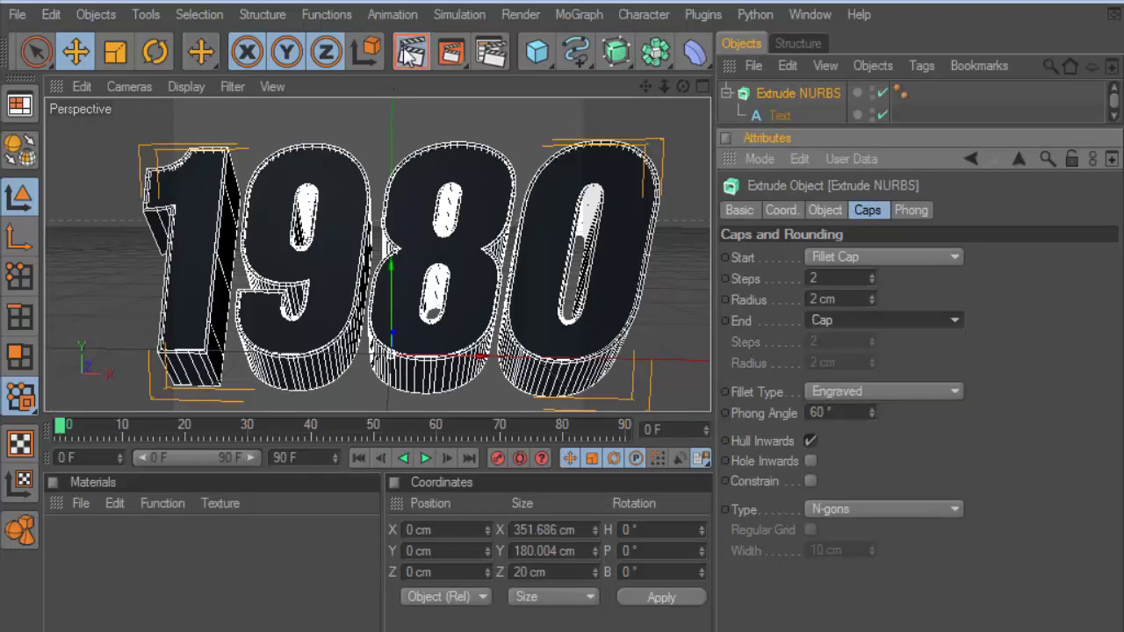
pyautogui.click(410, 51)
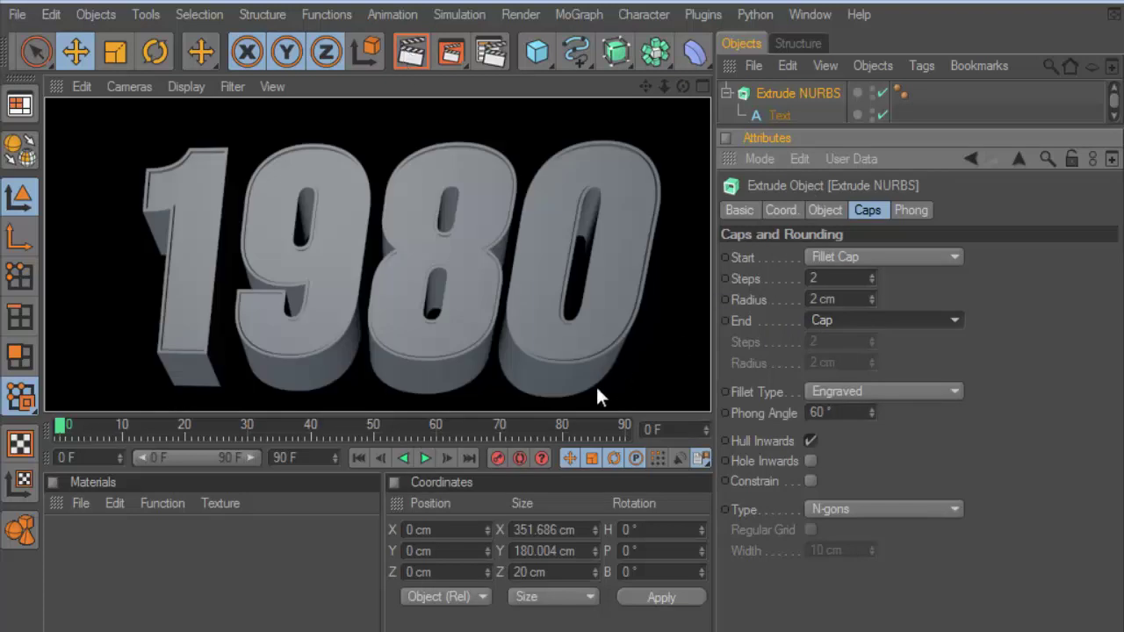
# Step: Create a new material whose colour is a vertical 2D - V gradient
pyautogui.click(85, 504)
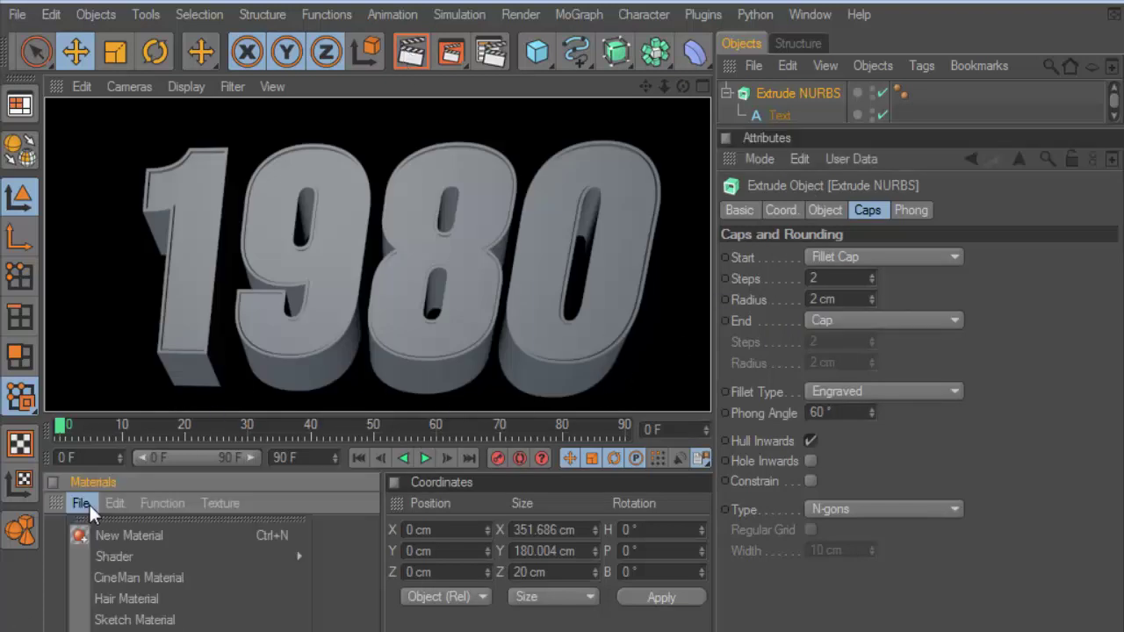
pyautogui.click(133, 534)
pyautogui.doubleClick(66, 544)
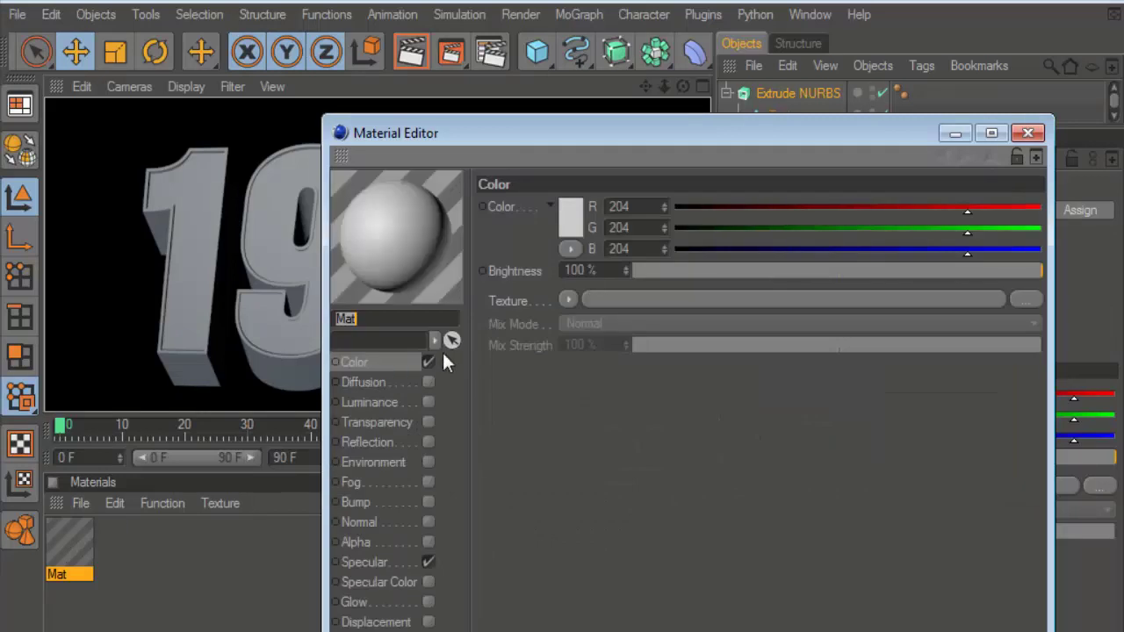
pyautogui.click(567, 301)
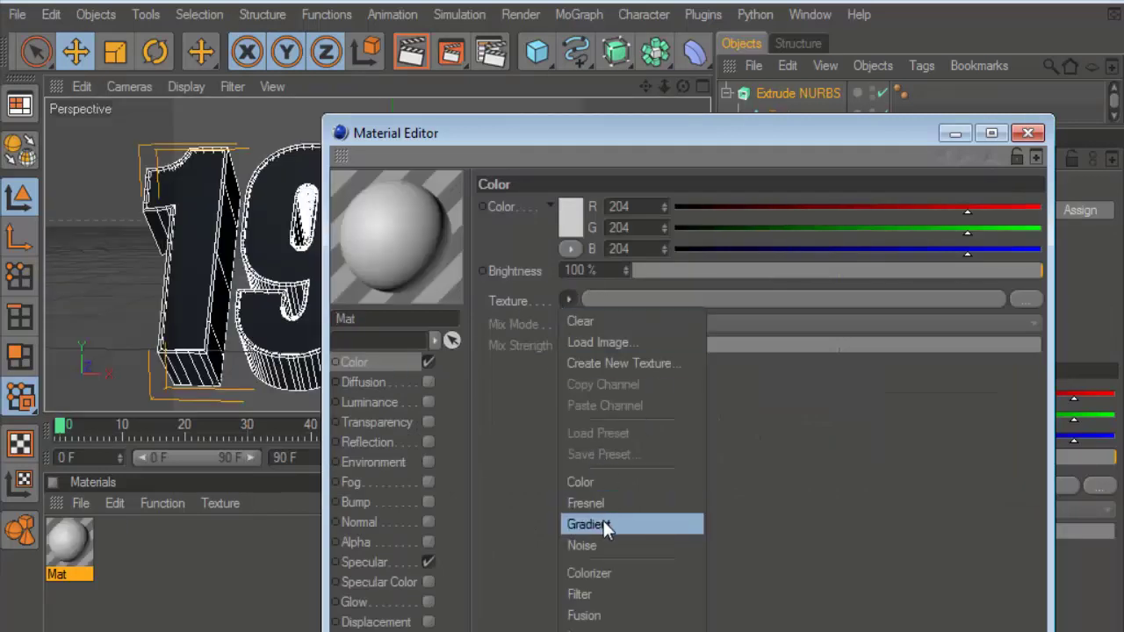
pyautogui.click(603, 522)
pyautogui.click(595, 329)
pyautogui.click(588, 396)
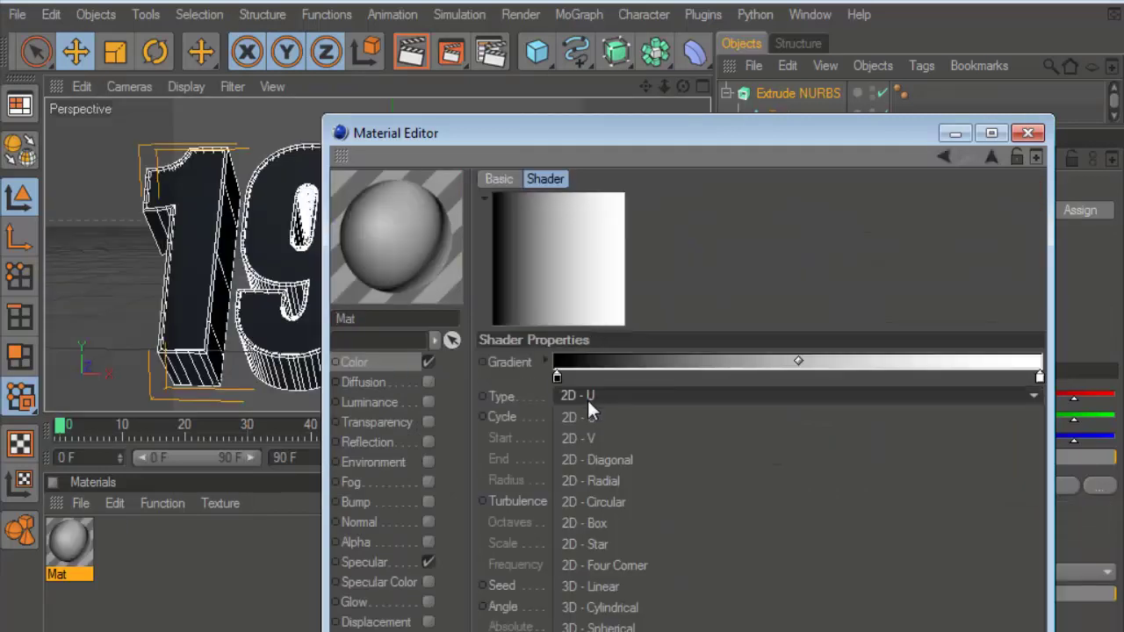
pyautogui.click(585, 439)
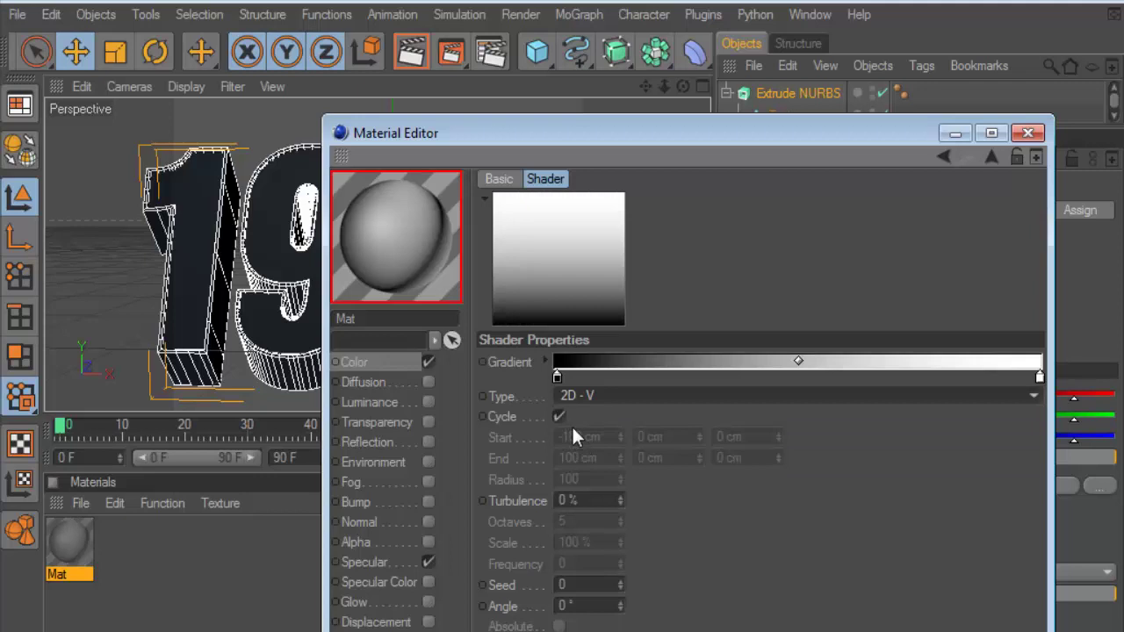
# Step: Colour the left gradient stop purple and the right stop hot pink (R255 G0 B170)
pyautogui.doubleClick(557, 378)
pyautogui.click(660, 298)
pyautogui.moveTo(524, 347); pyautogui.dragTo(588, 348)
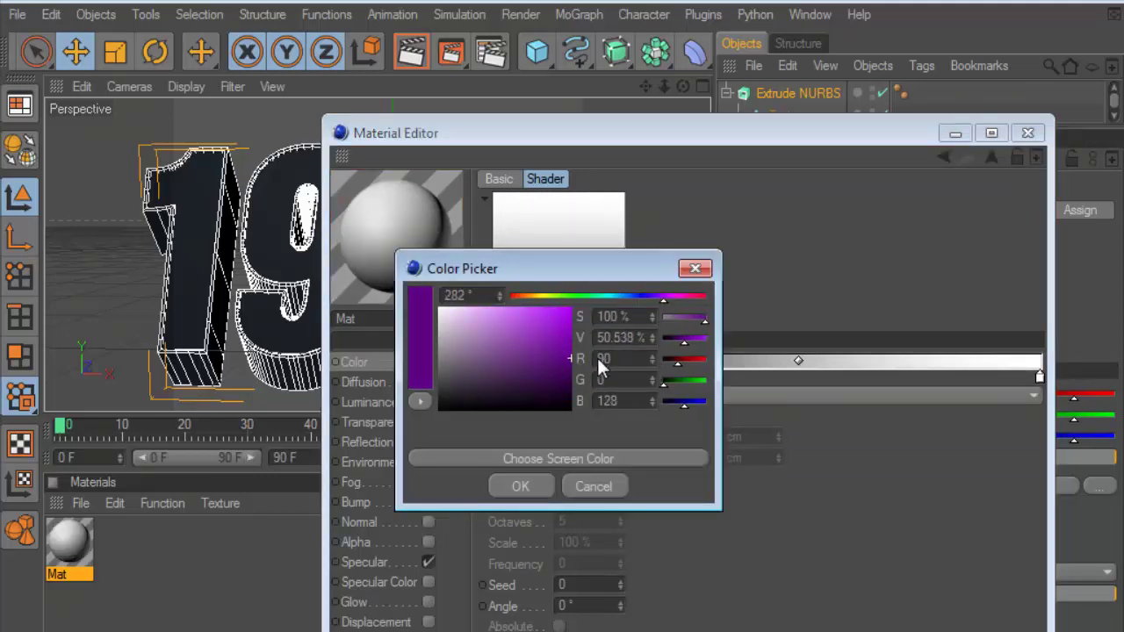
pyautogui.click(515, 490)
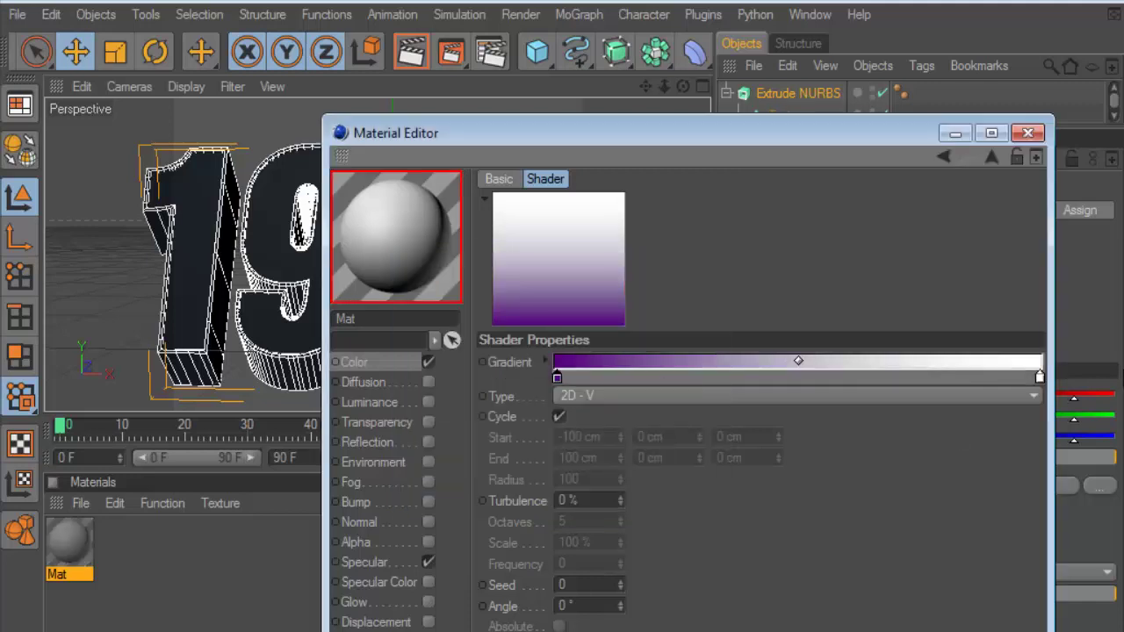
pyautogui.doubleClick(1040, 376)
pyautogui.moveTo(1067, 299); pyautogui.dragTo(1083, 296)
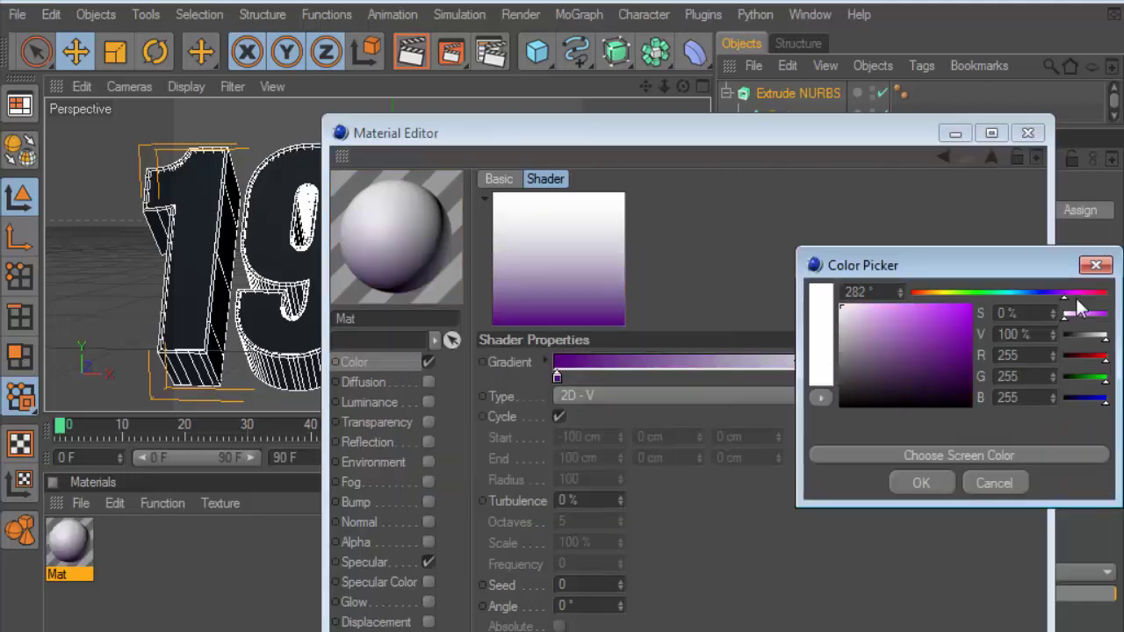
pyautogui.click(971, 306)
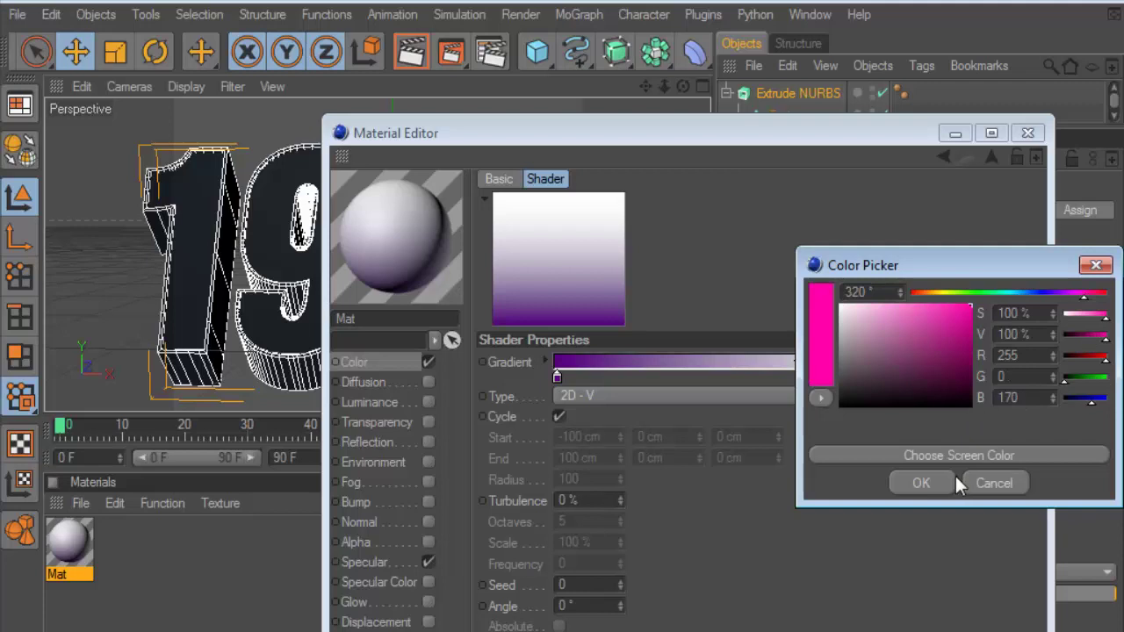
pyautogui.click(950, 482)
# Step: Re-edit the left gradient stop toward a darker purple
pyautogui.click(557, 377)
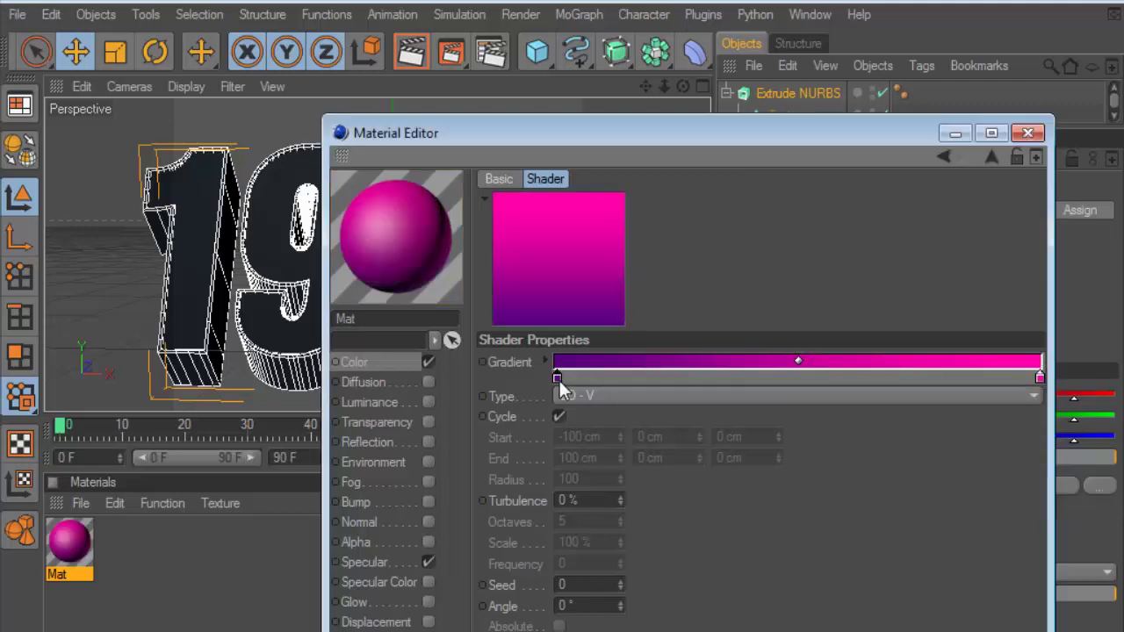
pyautogui.doubleClick(556, 376)
pyautogui.click(656, 296)
# Step: Settle the left stop on a violet purple and add a white gradient stop
pyautogui.moveTo(654, 296); pyautogui.dragTo(658, 299)
pyautogui.click(529, 488)
pyautogui.click(654, 375)
pyautogui.doubleClick(656, 375)
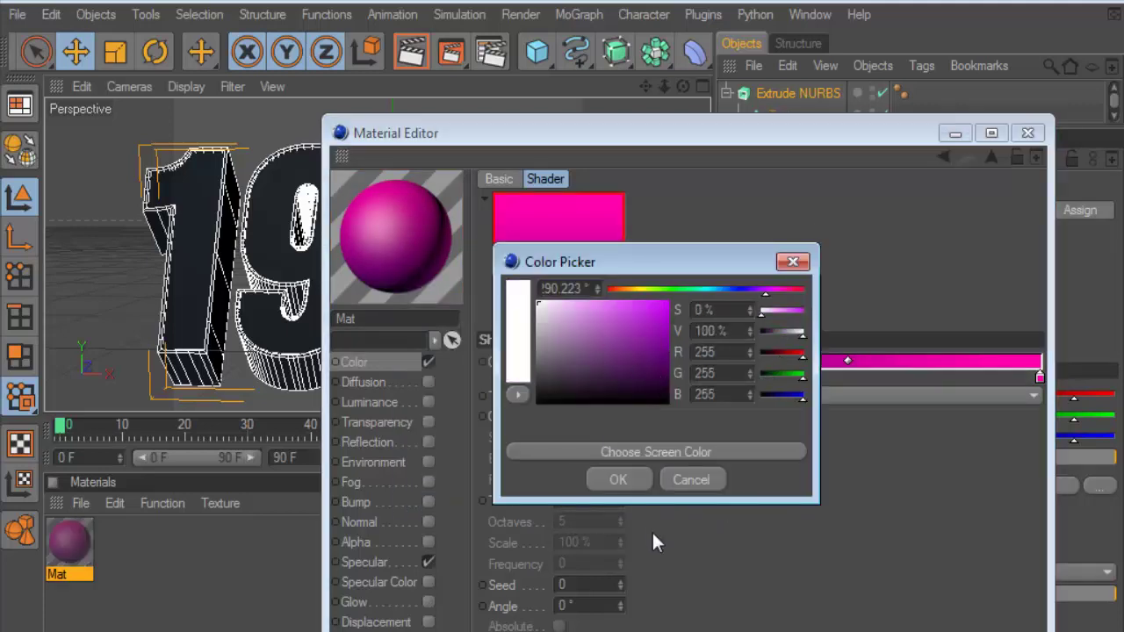
pyautogui.click(618, 479)
# Step: Move the gradient stops to form distinct purple, white and pink bands
pyautogui.moveTo(658, 377); pyautogui.dragTo(691, 377)
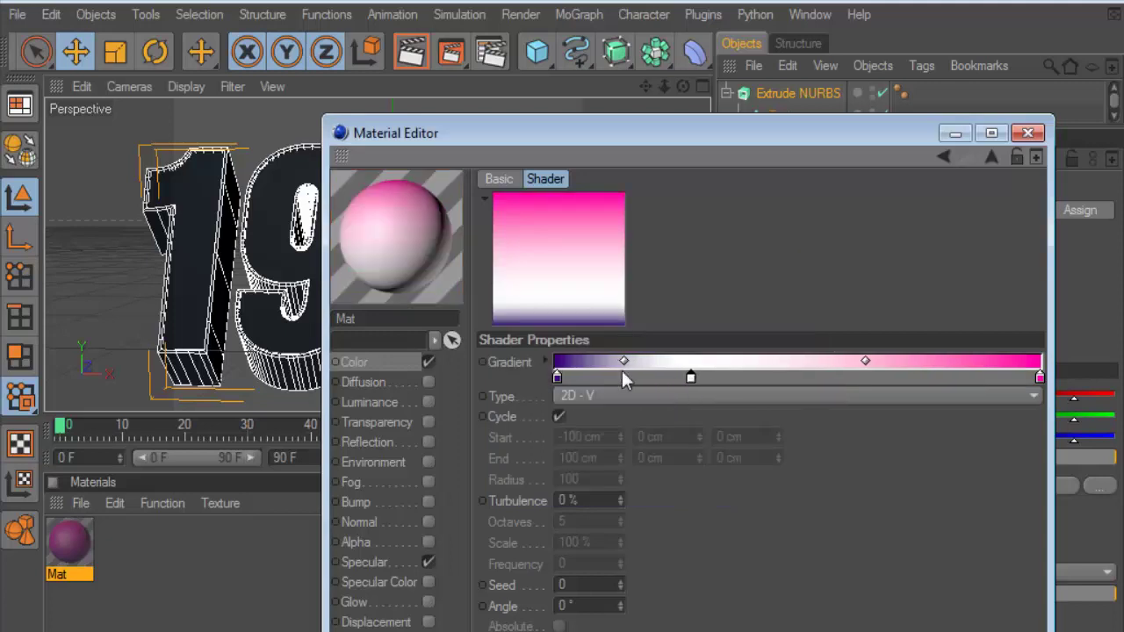
pyautogui.moveTo(557, 377); pyautogui.dragTo(719, 376)
pyautogui.moveTo(651, 377)
pyautogui.mouseDown()
pyautogui.moveTo(674, 377)
pyautogui.moveTo(689, 361)
pyautogui.mouseUp()
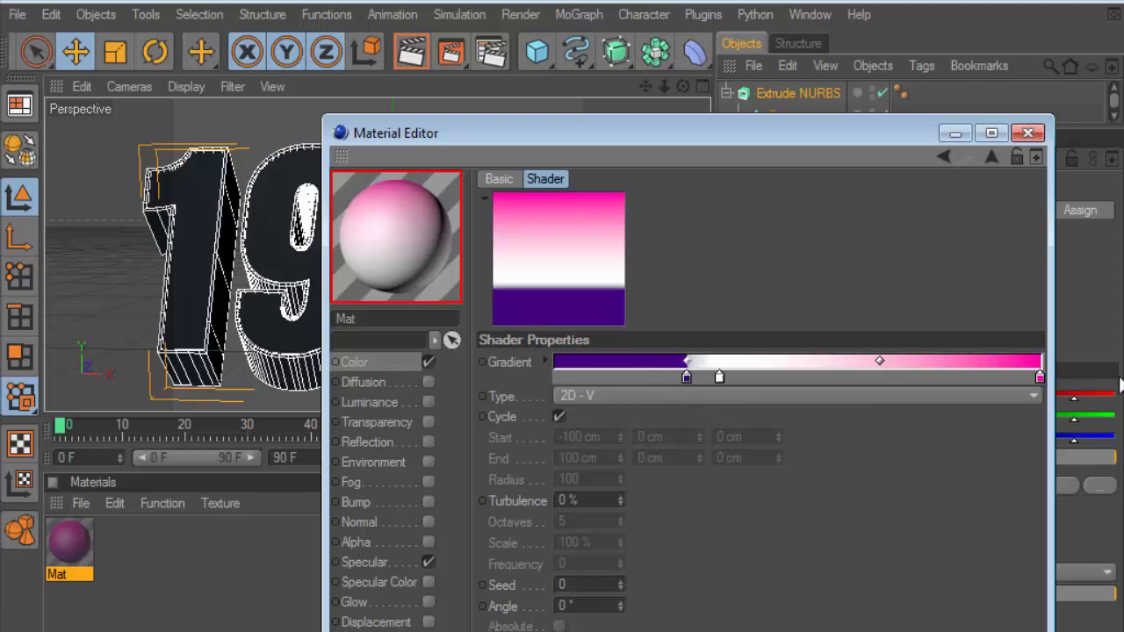
pyautogui.moveTo(1039, 377)
pyautogui.mouseDown()
pyautogui.moveTo(763, 377)
pyautogui.moveTo(762, 360)
pyautogui.mouseUp()
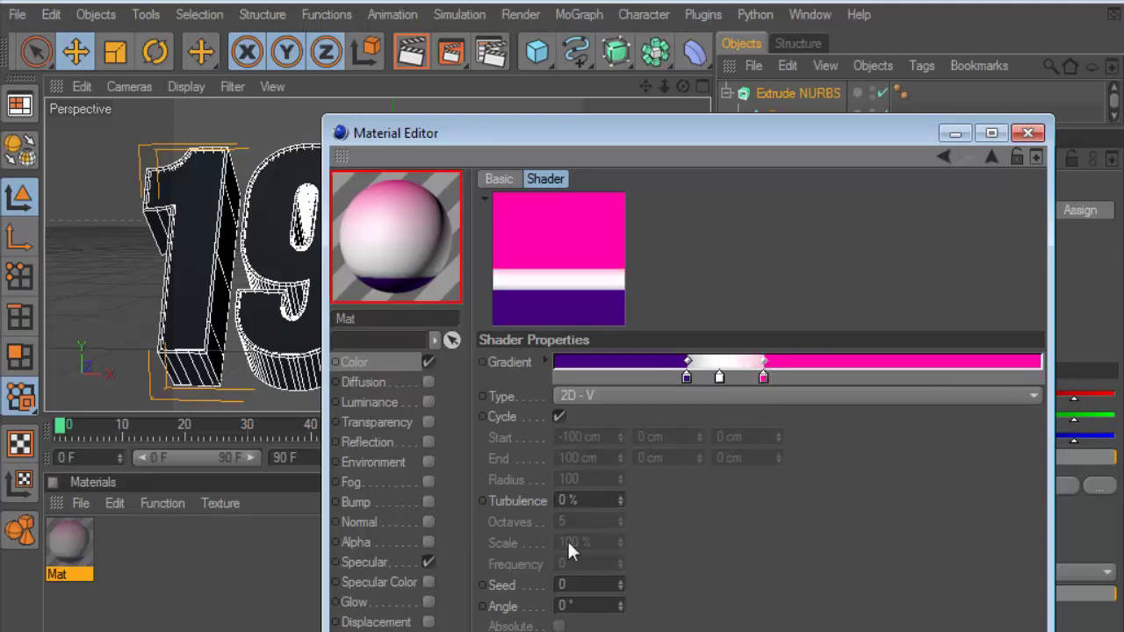
# Step: Set gradient turbulence to 5% and apply Mat to the Extrude NURBS
pyautogui.click(619, 497)
pyautogui.click(621, 497)
pyautogui.click(620, 497)
pyautogui.click(620, 497)
pyautogui.click(620, 497)
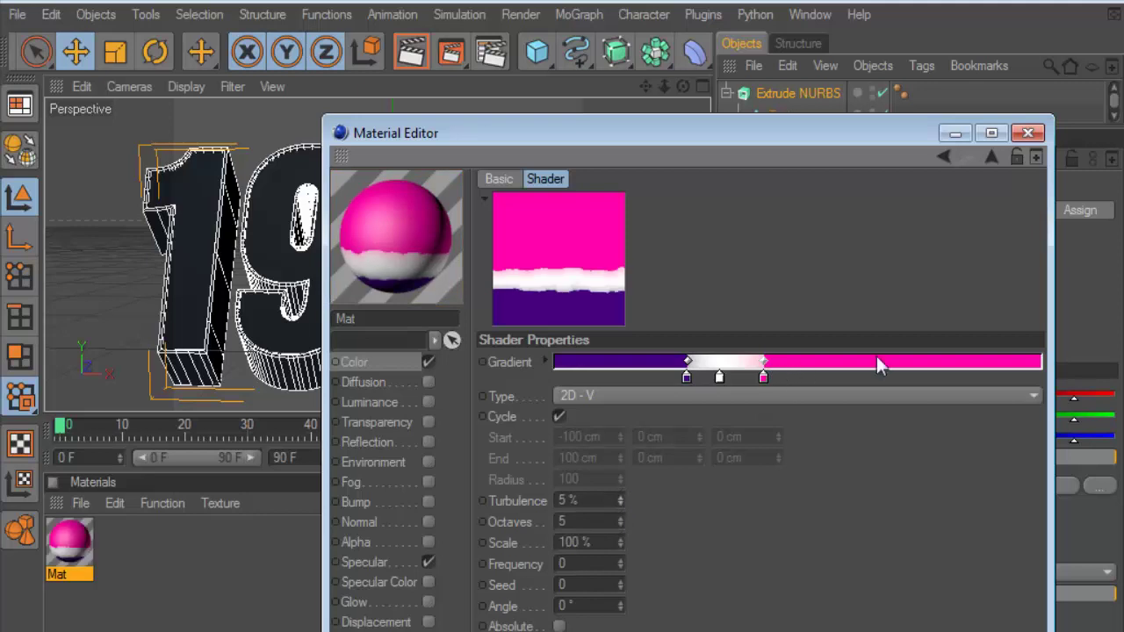
pyautogui.click(1027, 132)
pyautogui.moveTo(70, 545); pyautogui.dragTo(796, 91)
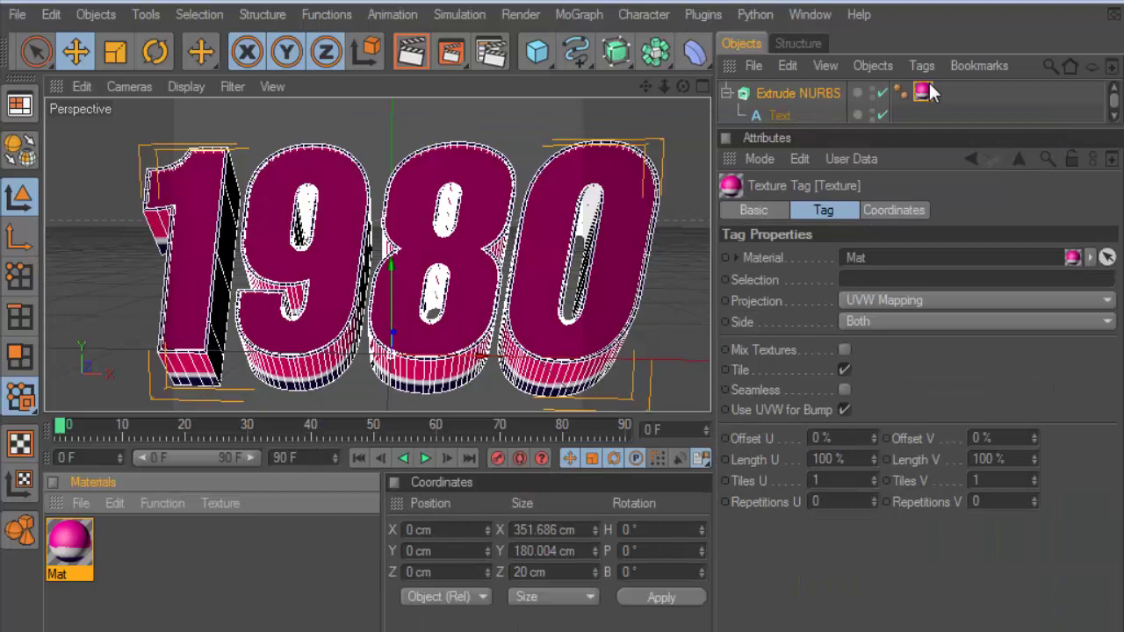
# Step: Switch the texture tag to Frontal projection and render a preview
pyautogui.click(921, 300)
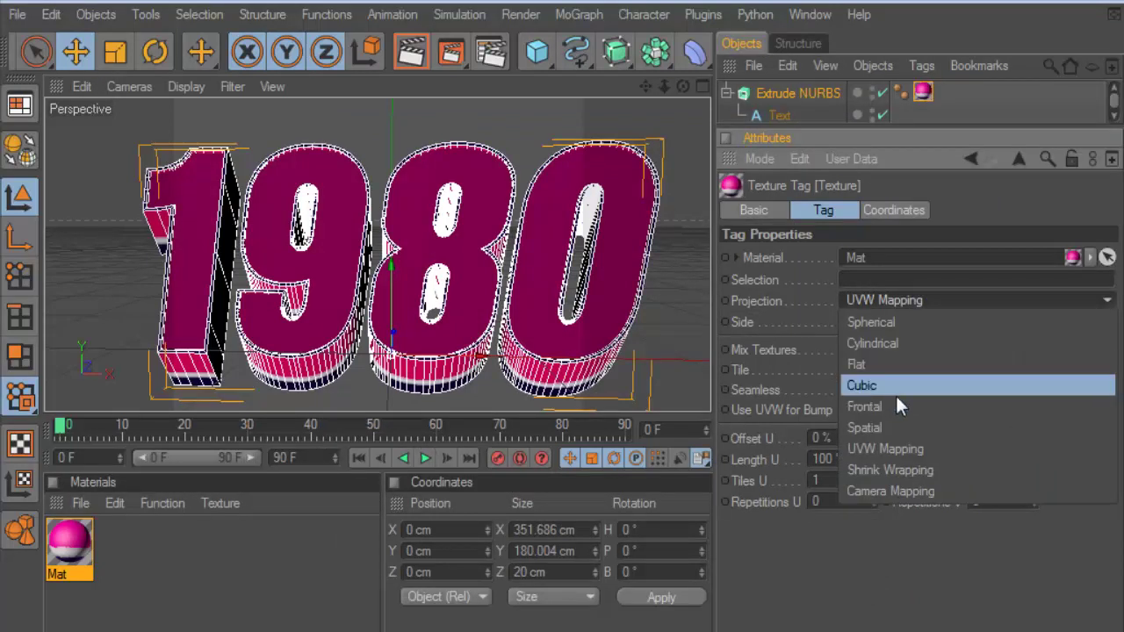
pyautogui.click(891, 406)
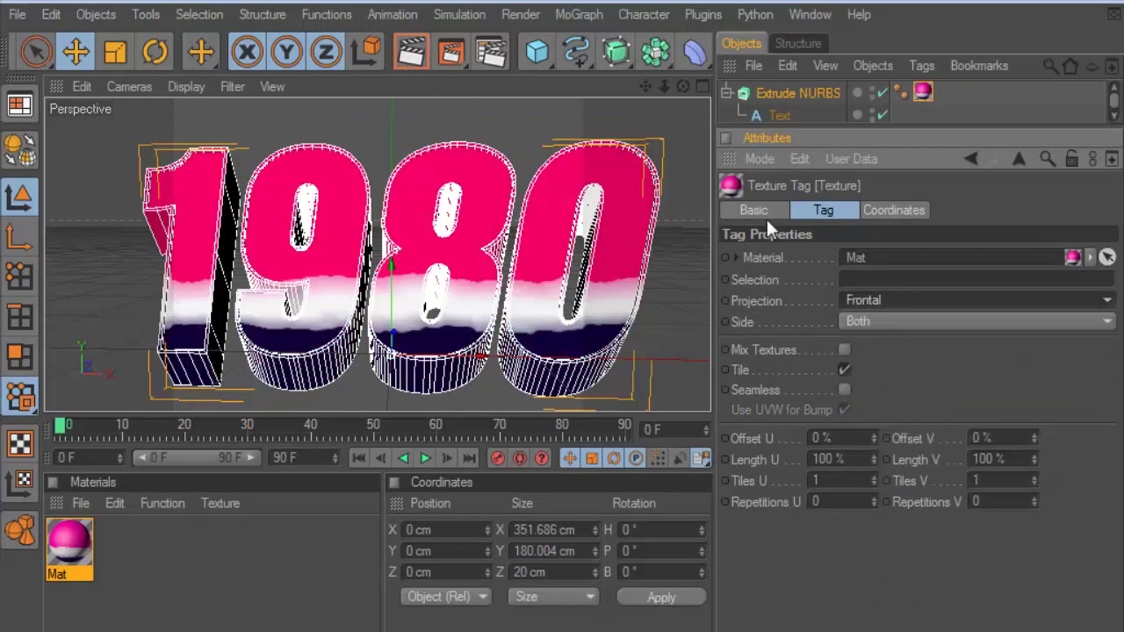
pyautogui.hotkey('ctrl', 'r')
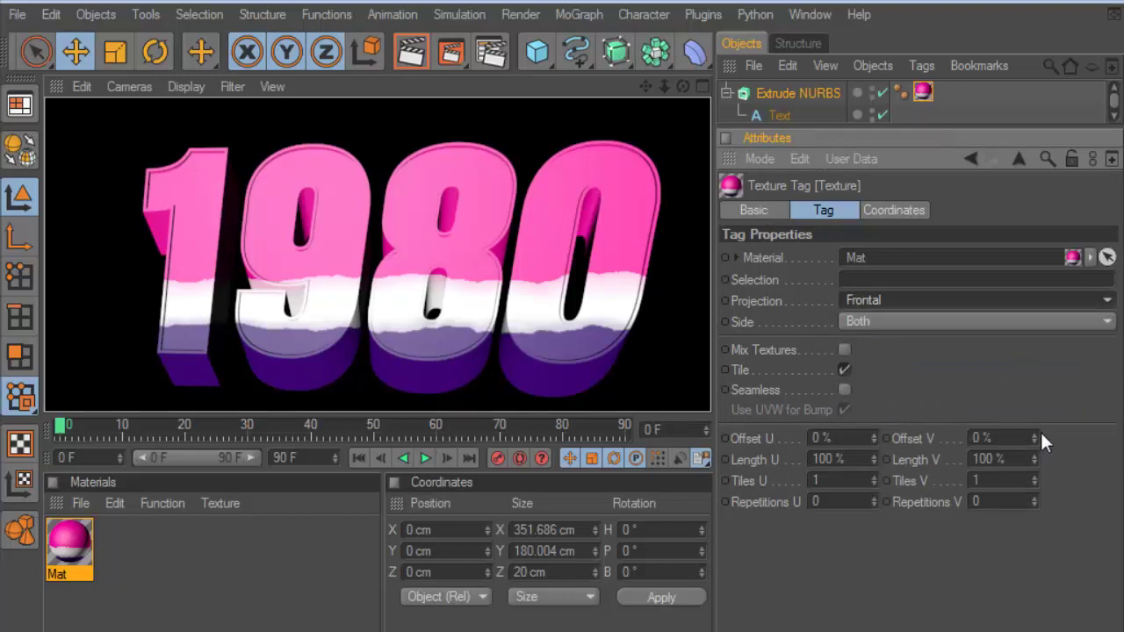
# Step: Set the texture Offset V to -25% and render again
pyautogui.moveTo(1034, 441); pyautogui.dragTo(1034, 486)
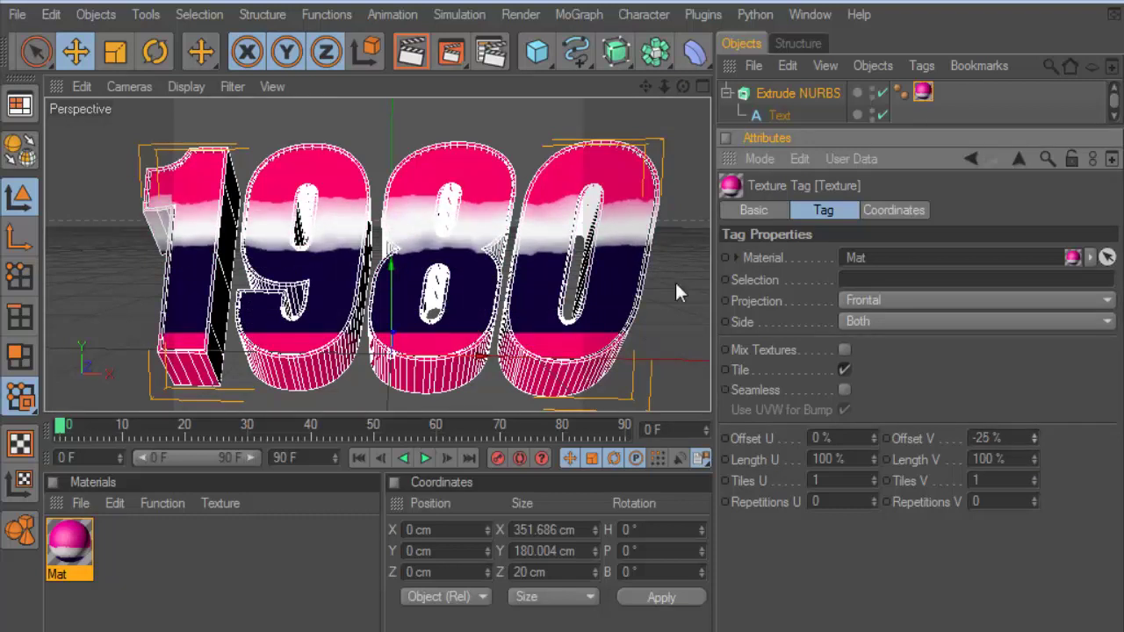
pyautogui.click(421, 56)
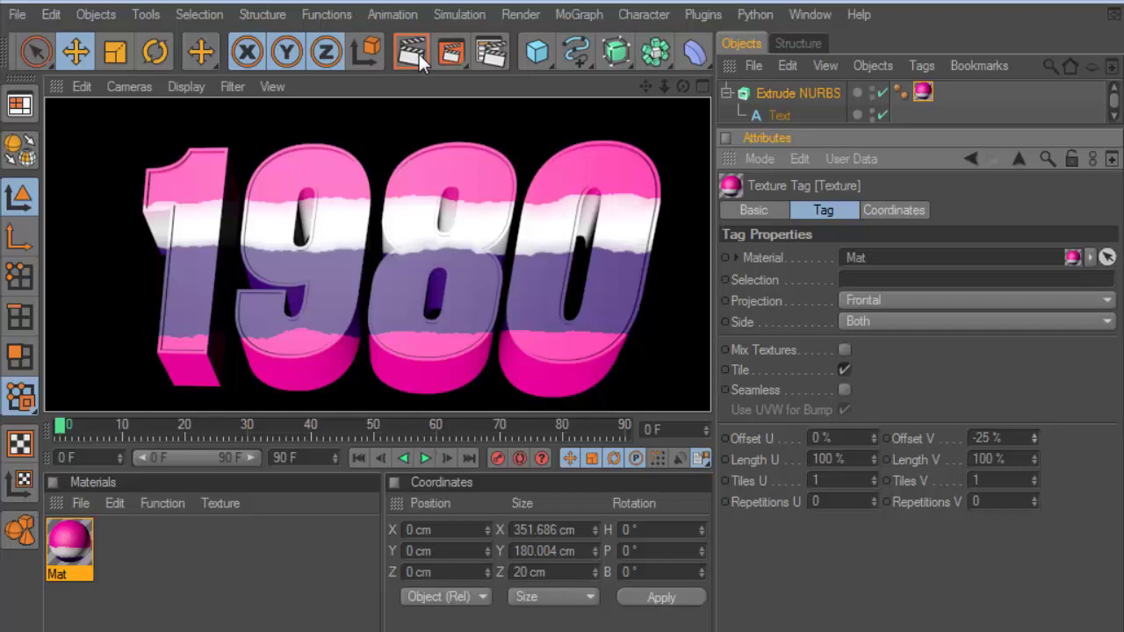
pyautogui.click(114, 503)
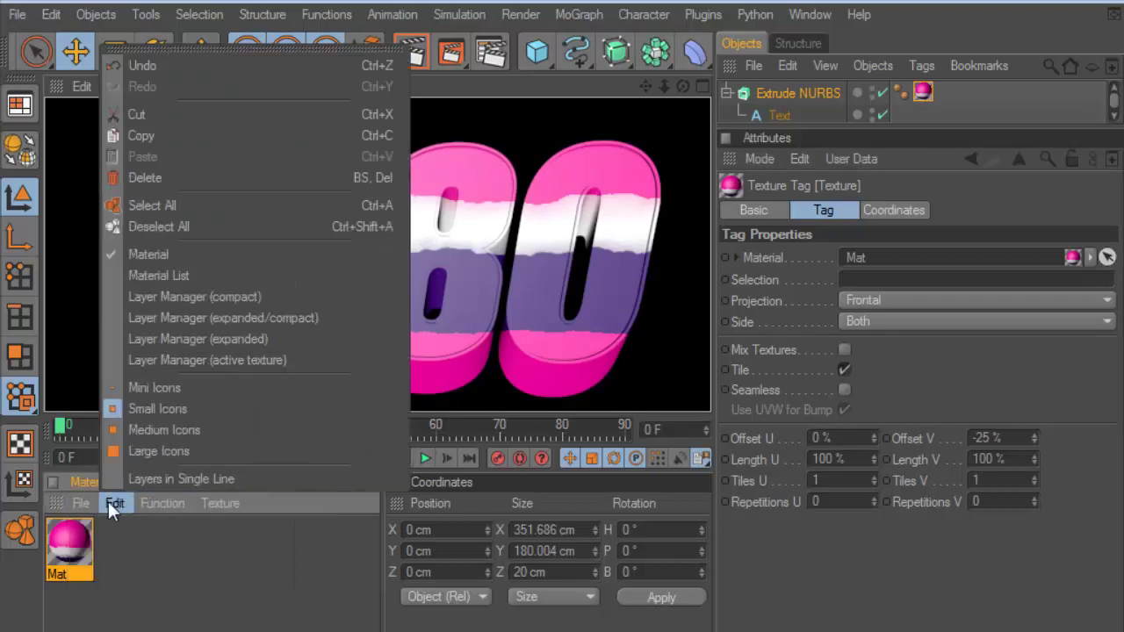
# Step: Create material Mat.1 with a vertical 2D - V gradient as its colour
pyautogui.click(80, 503)
pyautogui.click(104, 532)
pyautogui.doubleClick(78, 537)
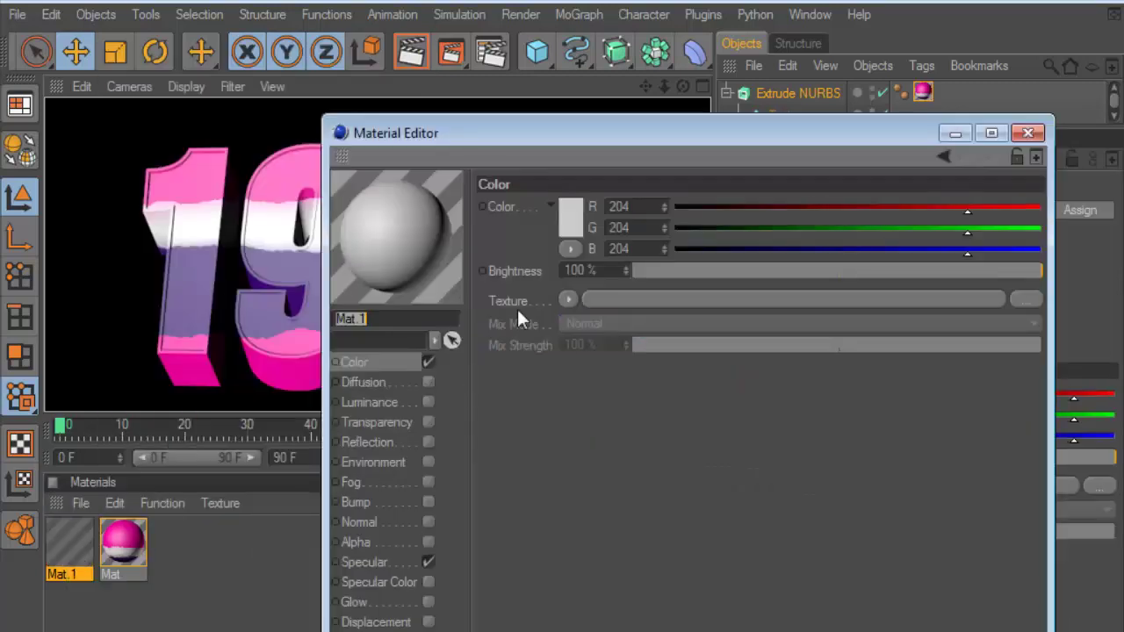
pyautogui.click(562, 214)
pyautogui.click(622, 130)
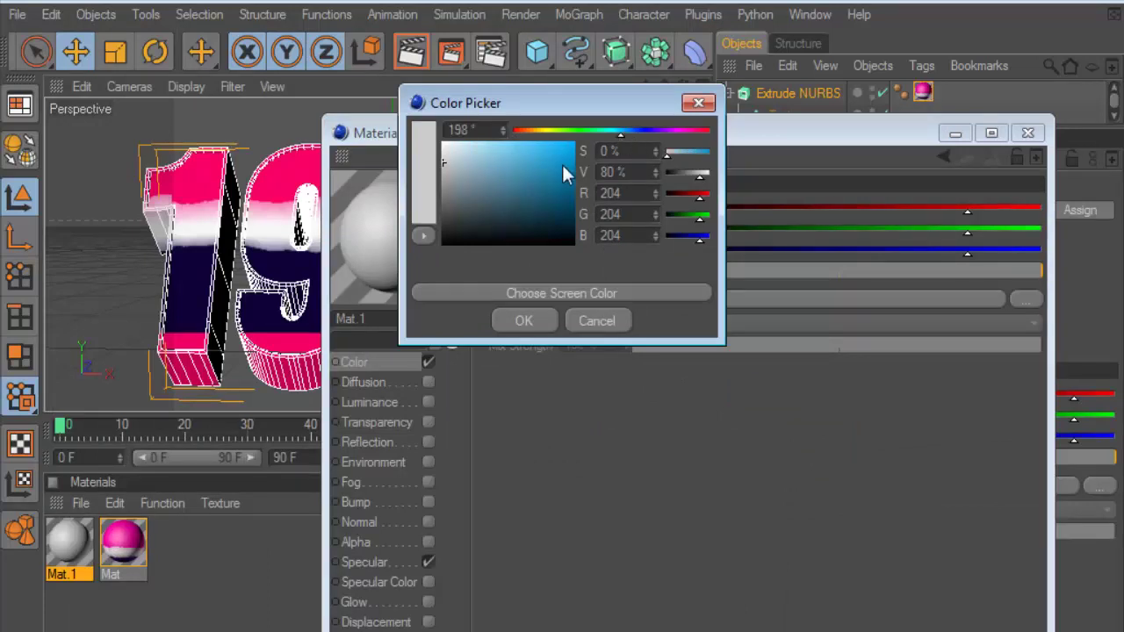
pyautogui.click(586, 321)
pyautogui.click(568, 299)
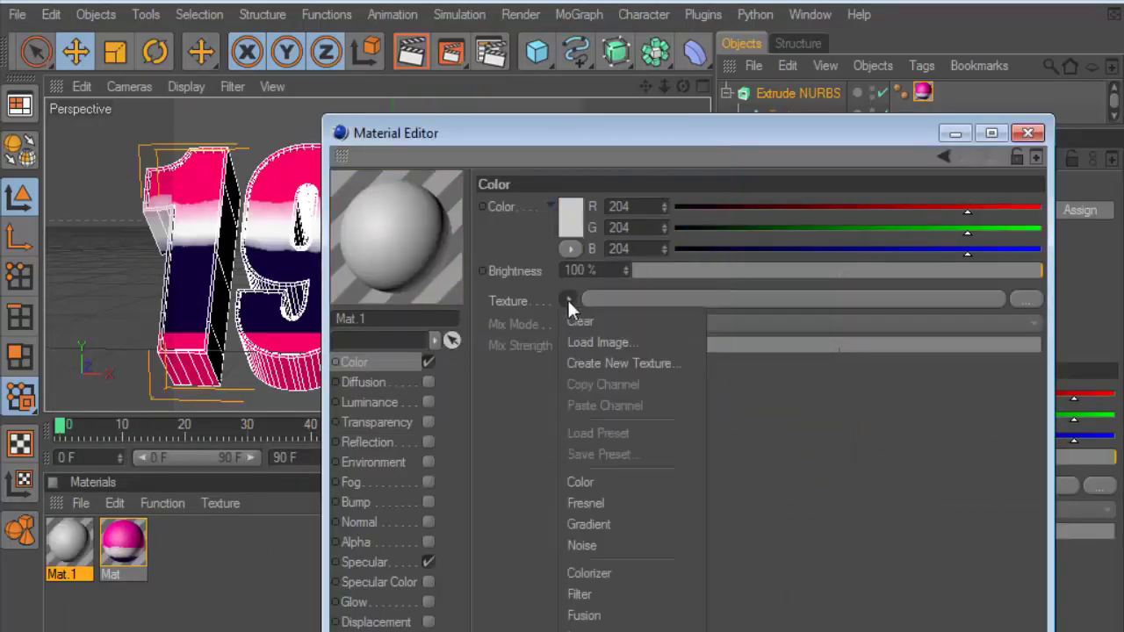
pyautogui.click(602, 524)
pyautogui.click(581, 330)
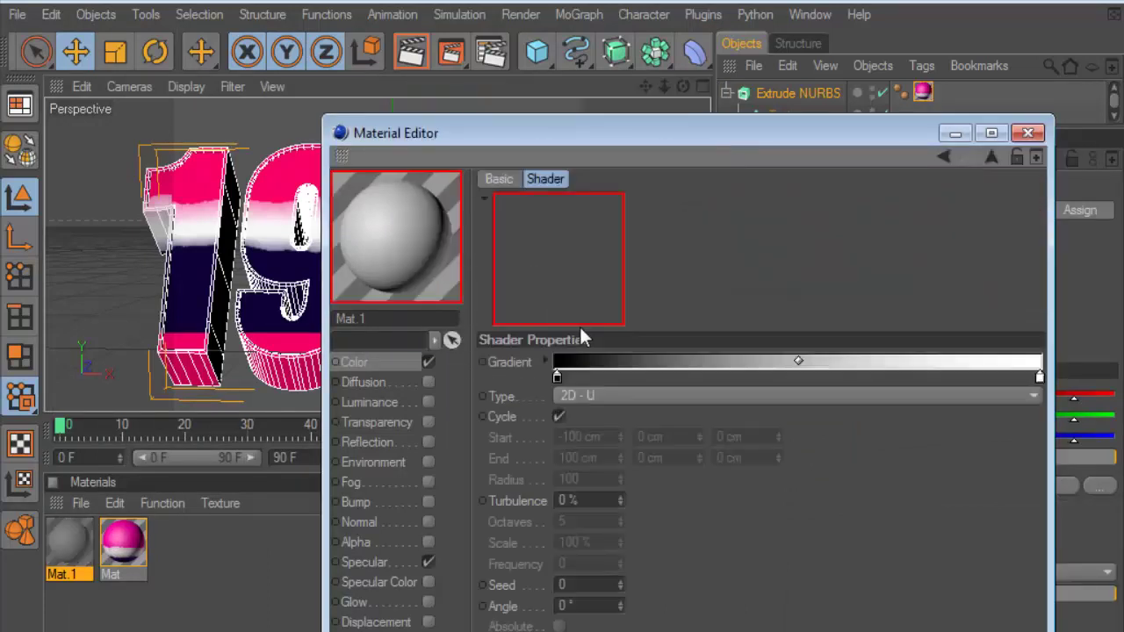
pyautogui.click(588, 397)
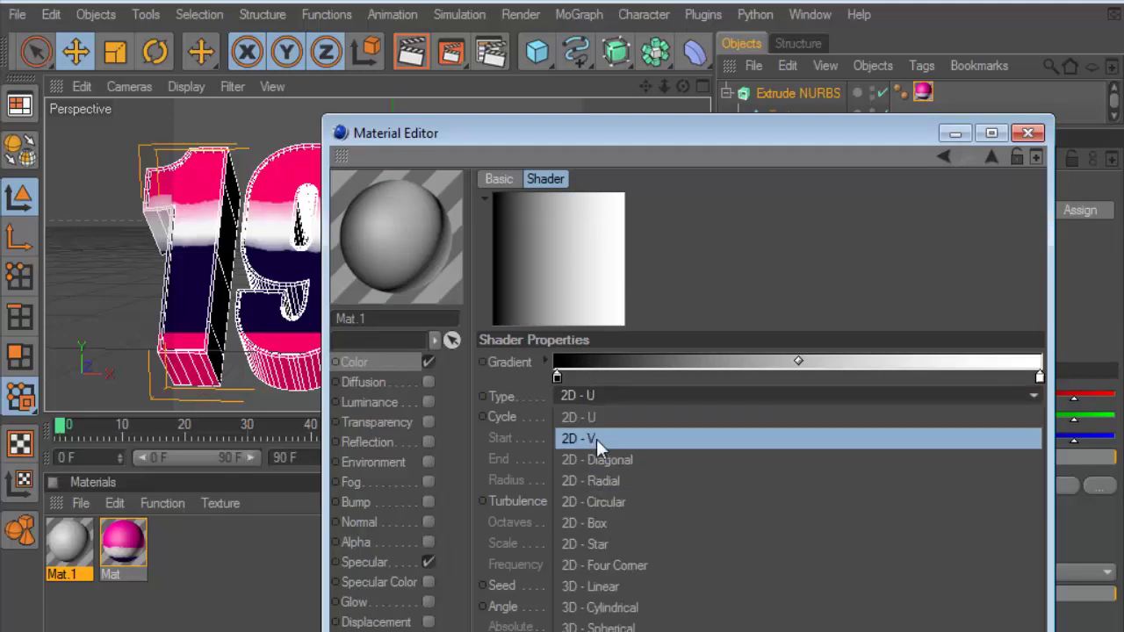
pyautogui.click(597, 439)
# Step: Make Mat.1's gradient run from dark blue on the left to teal blue on the right
pyautogui.doubleClick(557, 377)
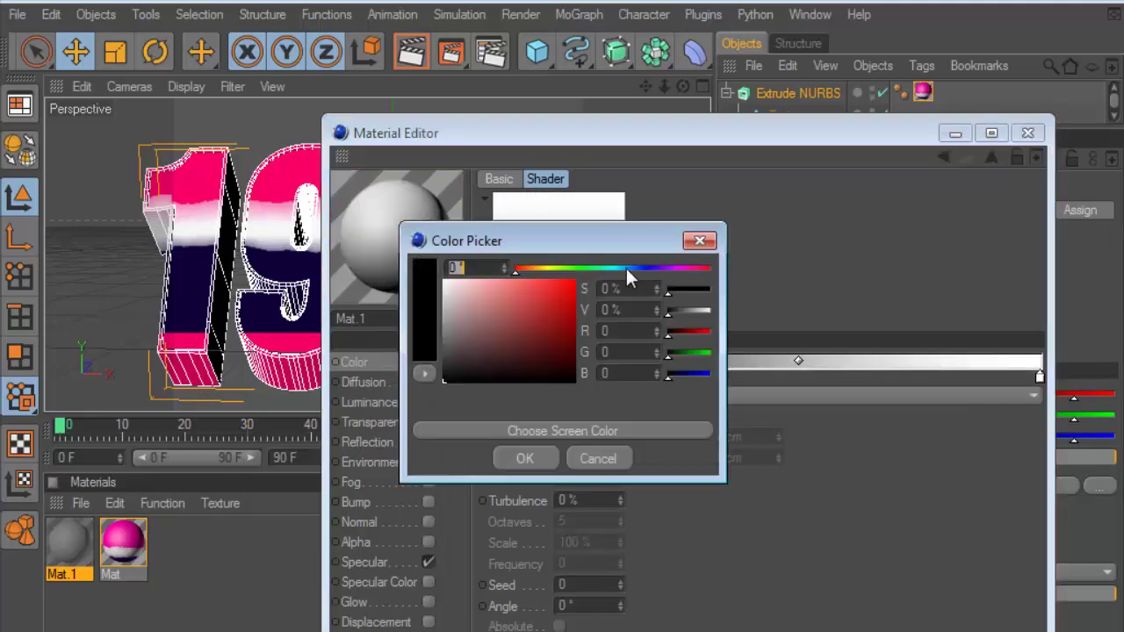
pyautogui.click(642, 268)
pyautogui.click(625, 268)
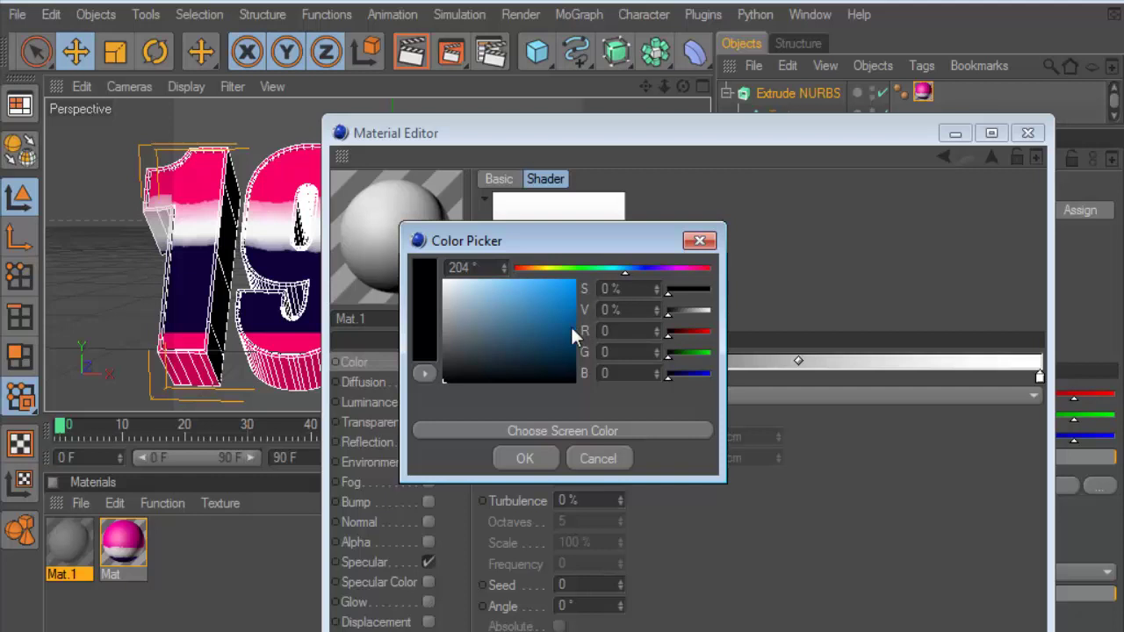
pyautogui.click(573, 334)
pyautogui.click(525, 458)
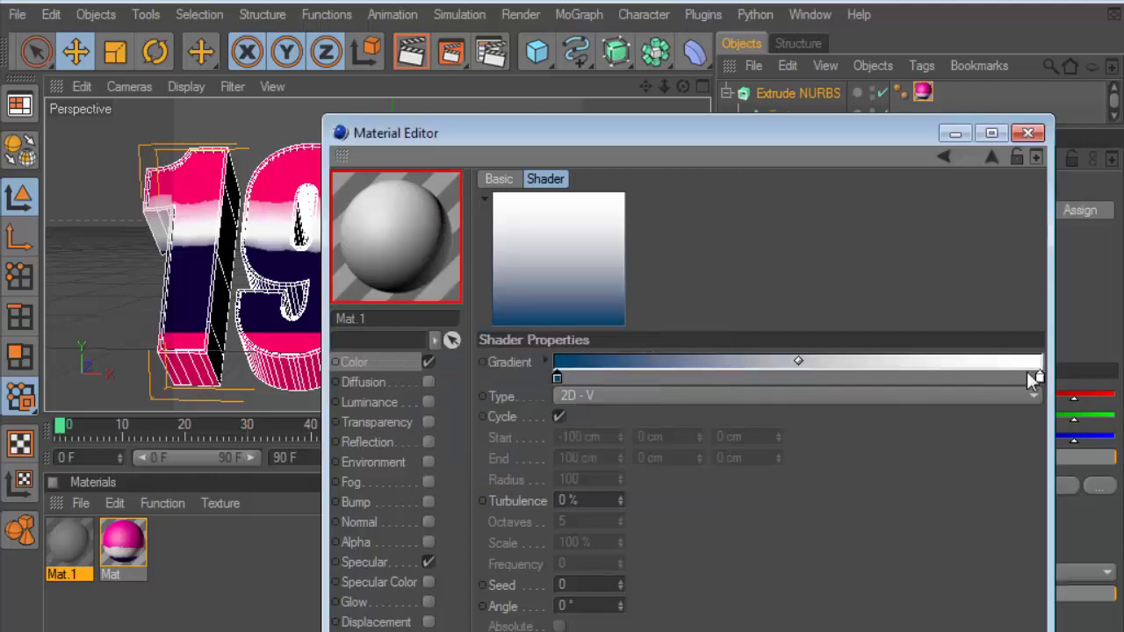
pyautogui.doubleClick(1039, 378)
pyautogui.click(1024, 294)
pyautogui.click(965, 320)
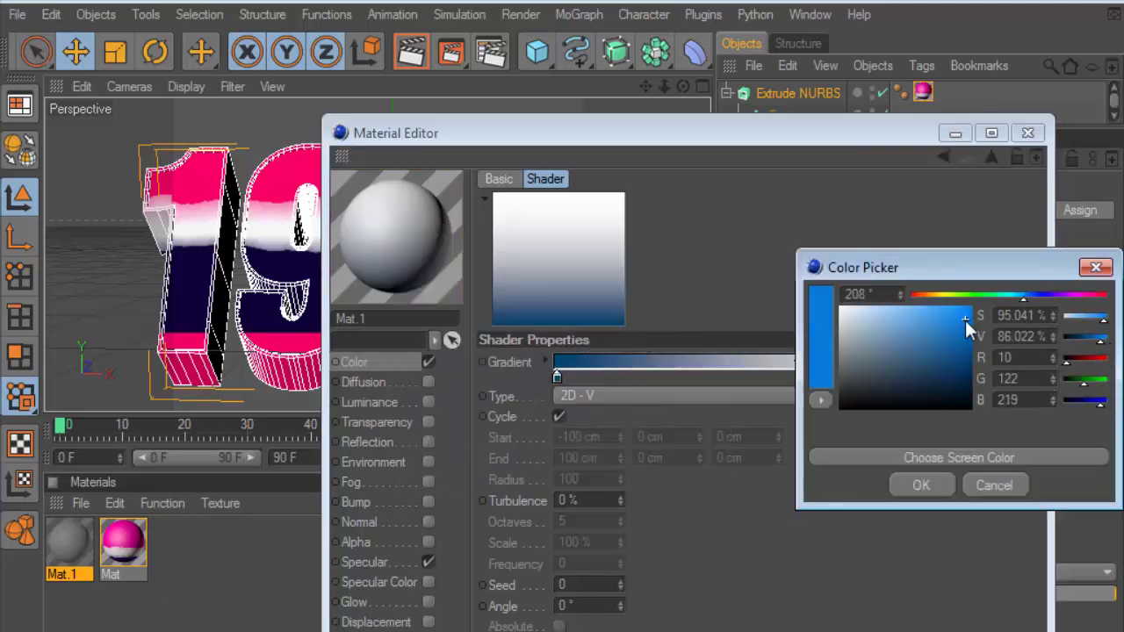
pyautogui.click(1016, 294)
pyautogui.moveTo(957, 330); pyautogui.dragTo(980, 334)
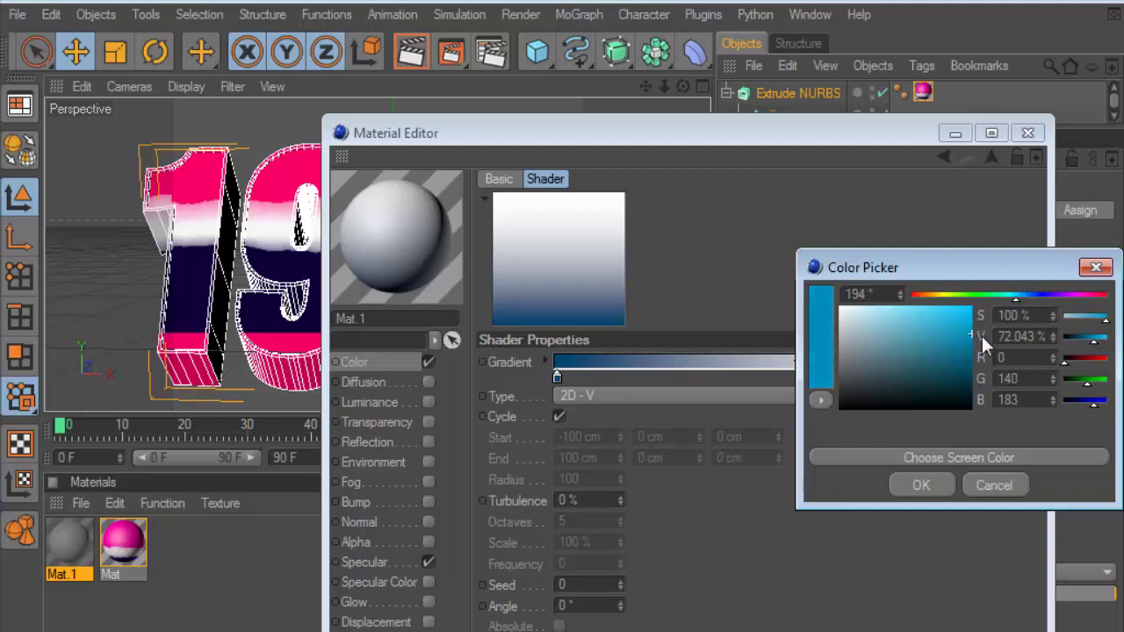
pyautogui.click(921, 484)
# Step: Apply Mat.1 to the Extrude NURBS, put Mat after it limited to C1, and render
pyautogui.click(1020, 135)
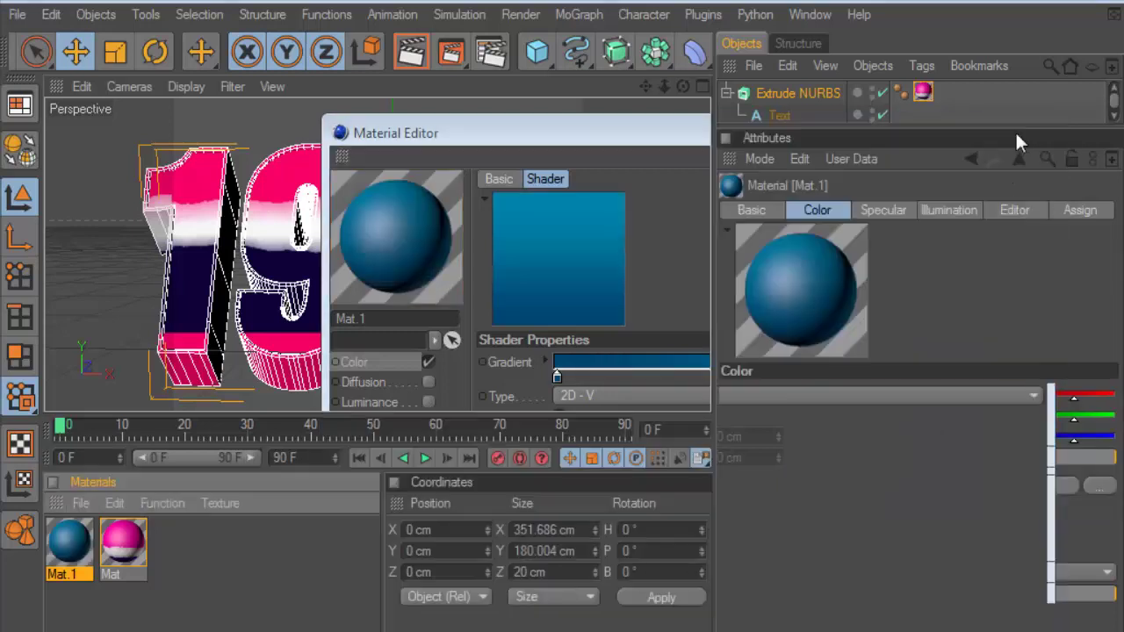
pyautogui.moveTo(63, 549); pyautogui.dragTo(846, 93)
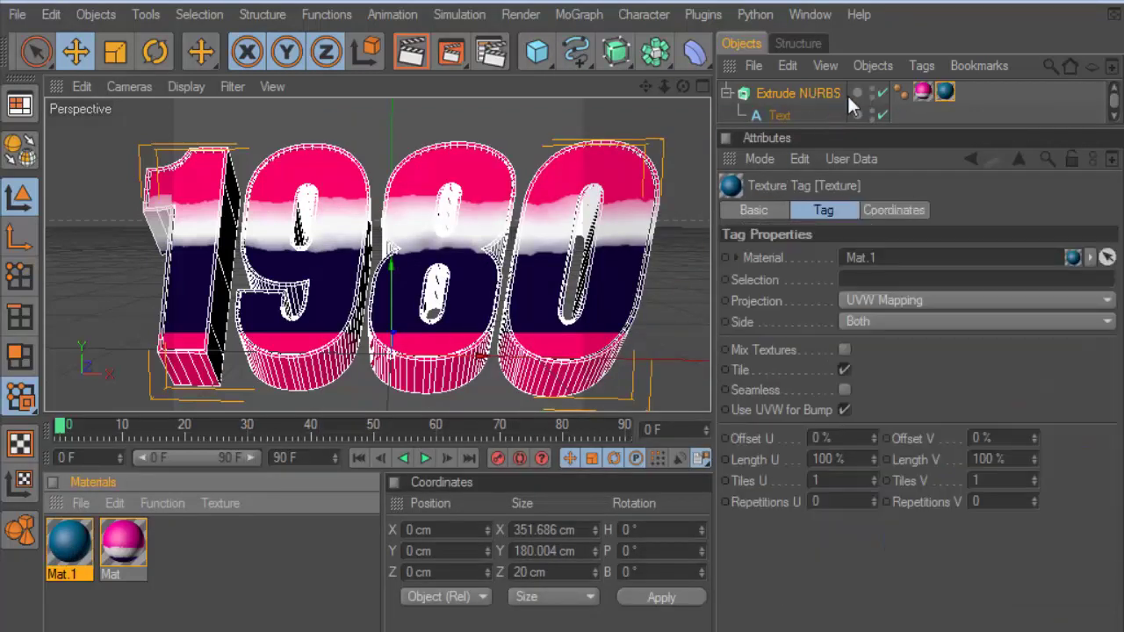
pyautogui.moveTo(922, 92); pyautogui.dragTo(965, 94)
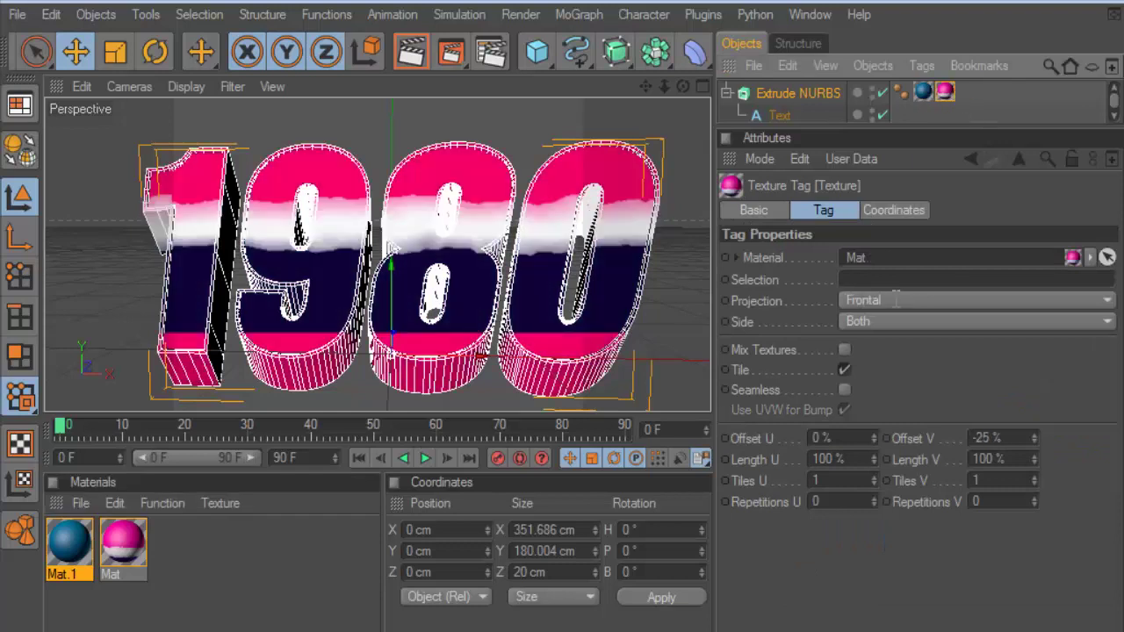
pyautogui.click(896, 280)
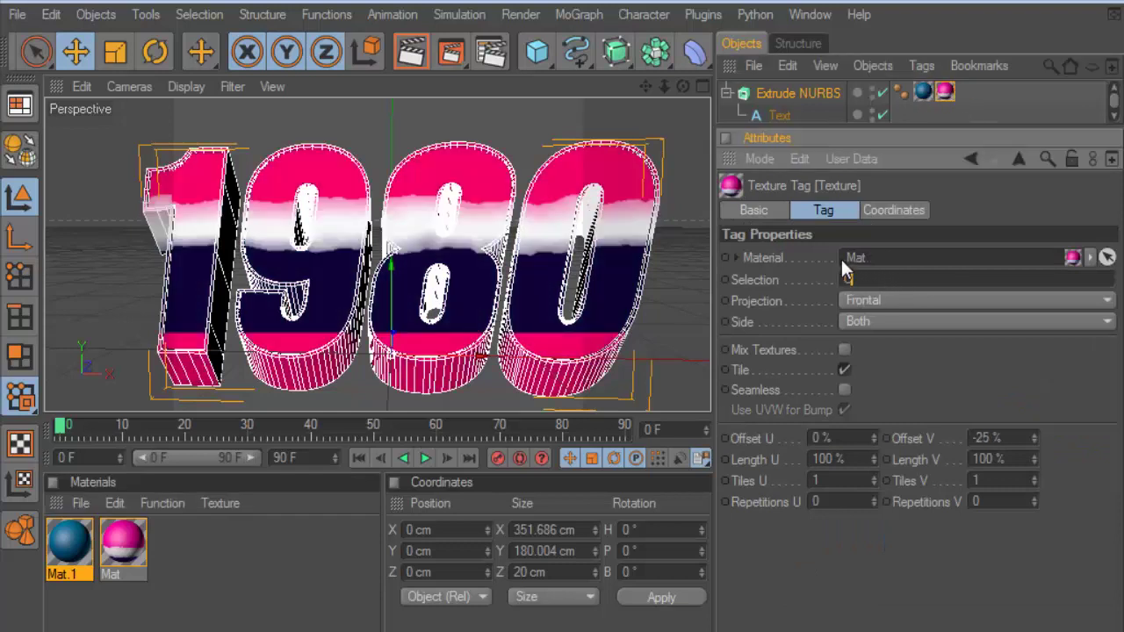
pyautogui.write('C1')
pyautogui.click(407, 63)
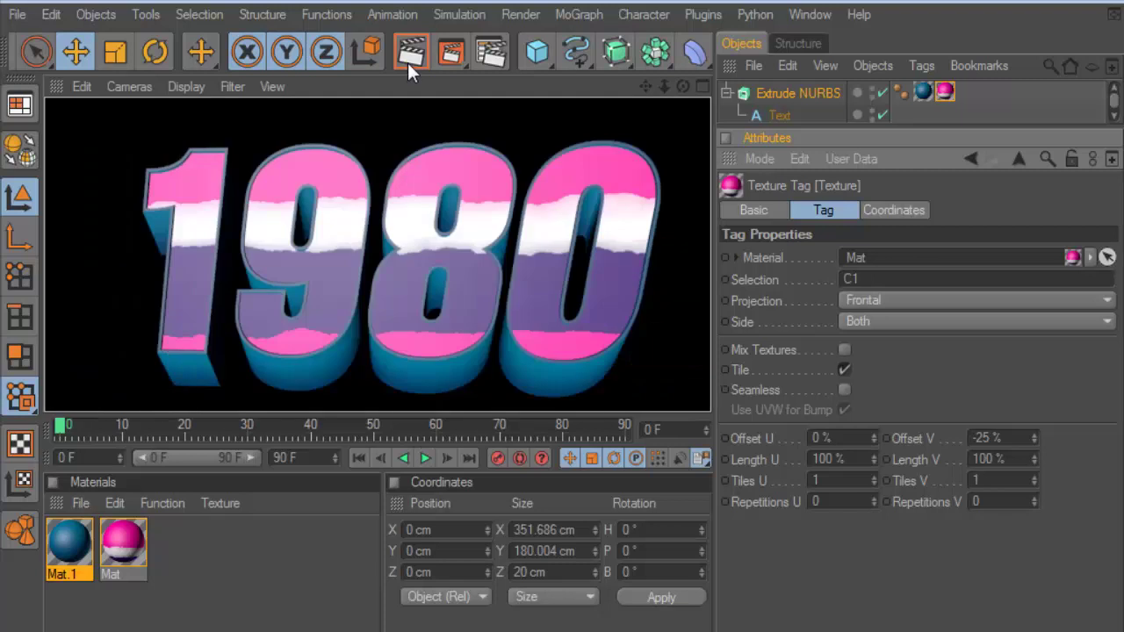
# Step: Create a new material Mat.2 with a white colour
pyautogui.click(81, 503)
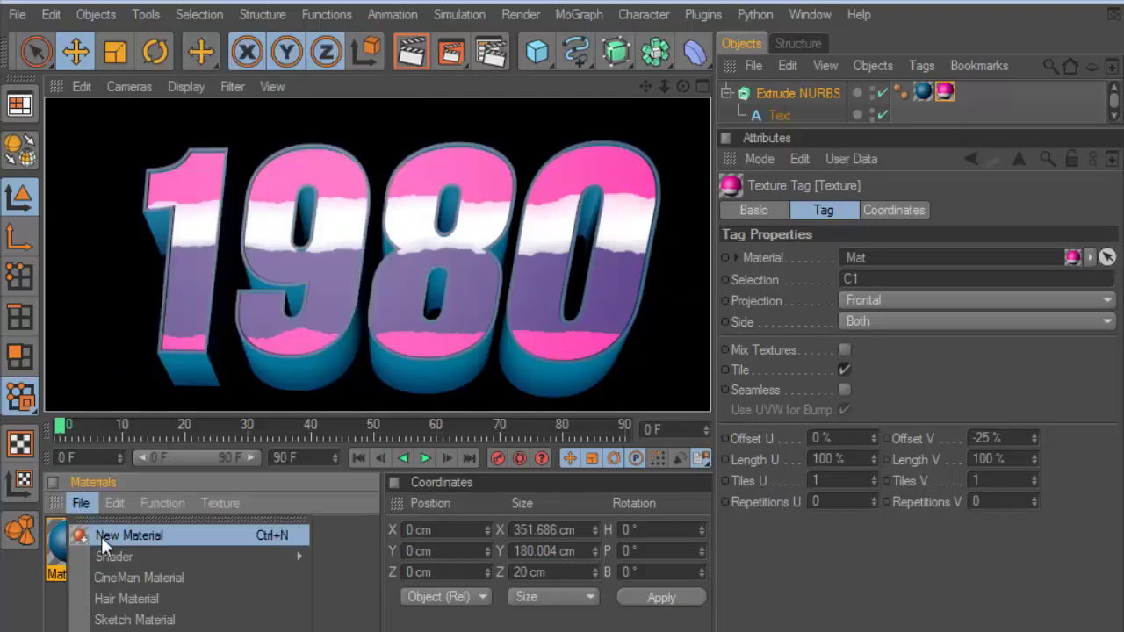
pyautogui.click(100, 535)
pyautogui.doubleClick(74, 536)
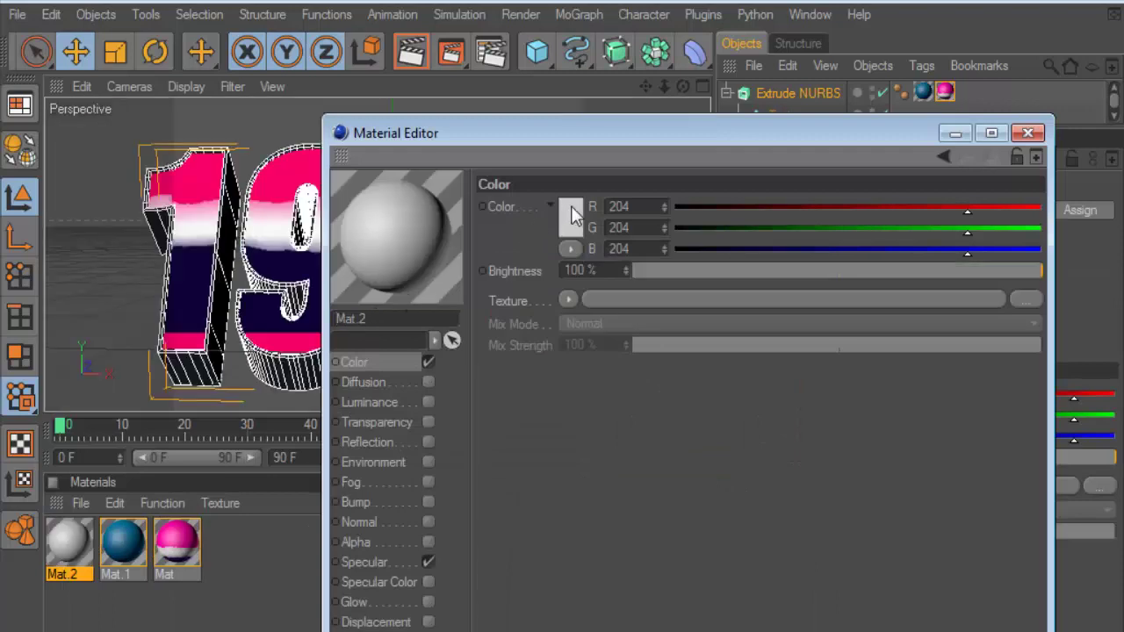
pyautogui.click(570, 217)
pyautogui.click(537, 319)
pyautogui.click(1028, 133)
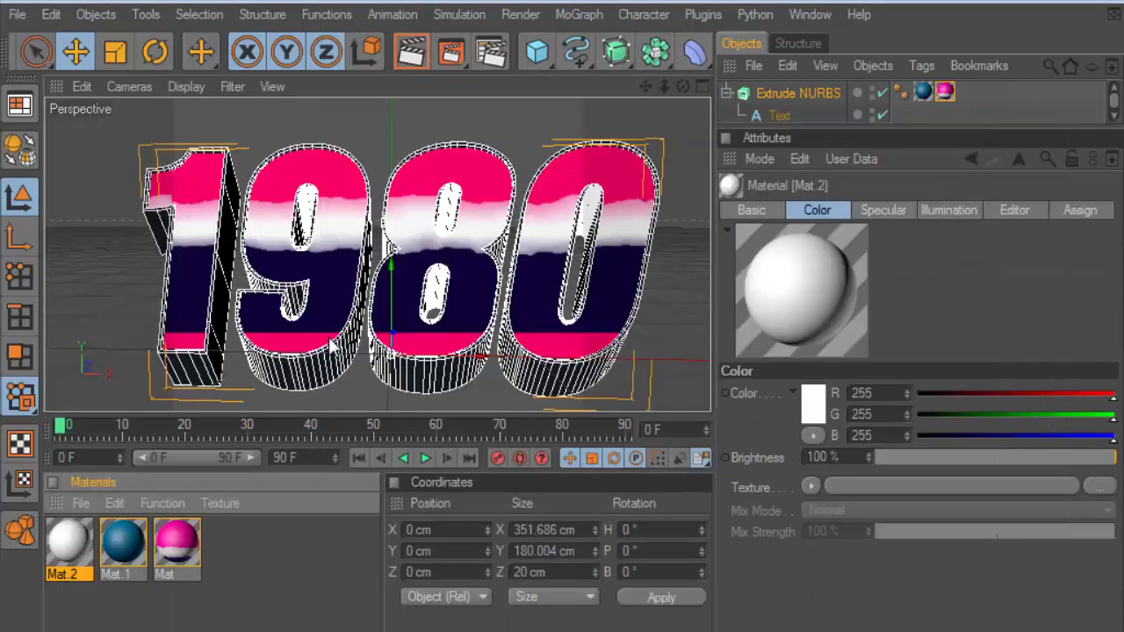
# Step: Apply Mat.2 to the Extrude NURBS restricted to selection R1 and render
pyautogui.moveTo(795, 93); pyautogui.dragTo(816, 93)
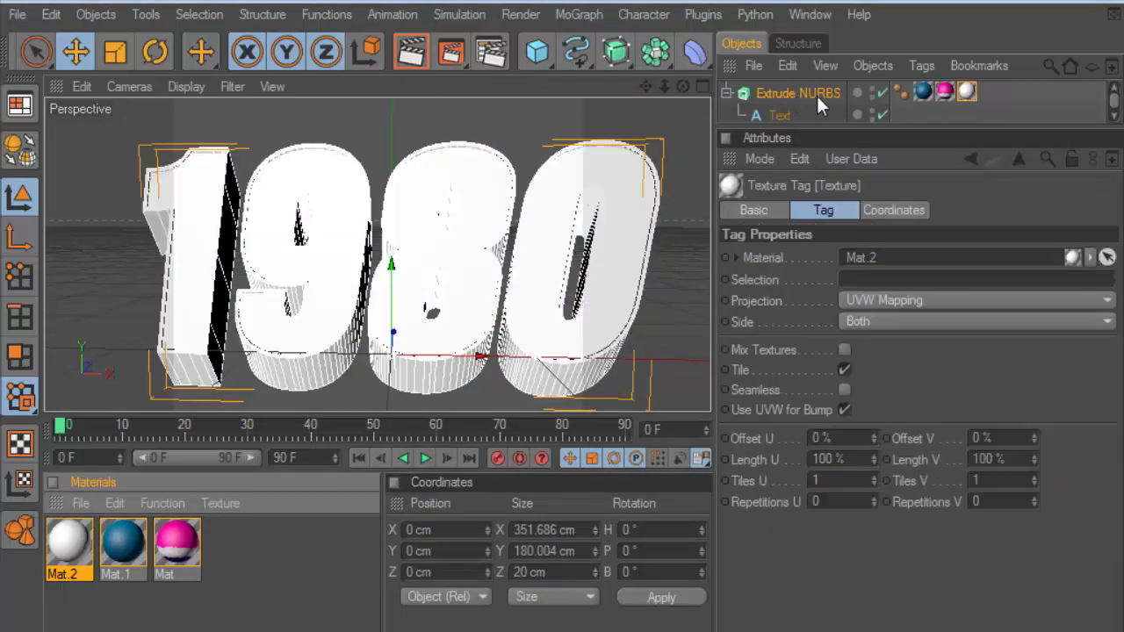
pyautogui.write('R1')
pyautogui.click(400, 56)
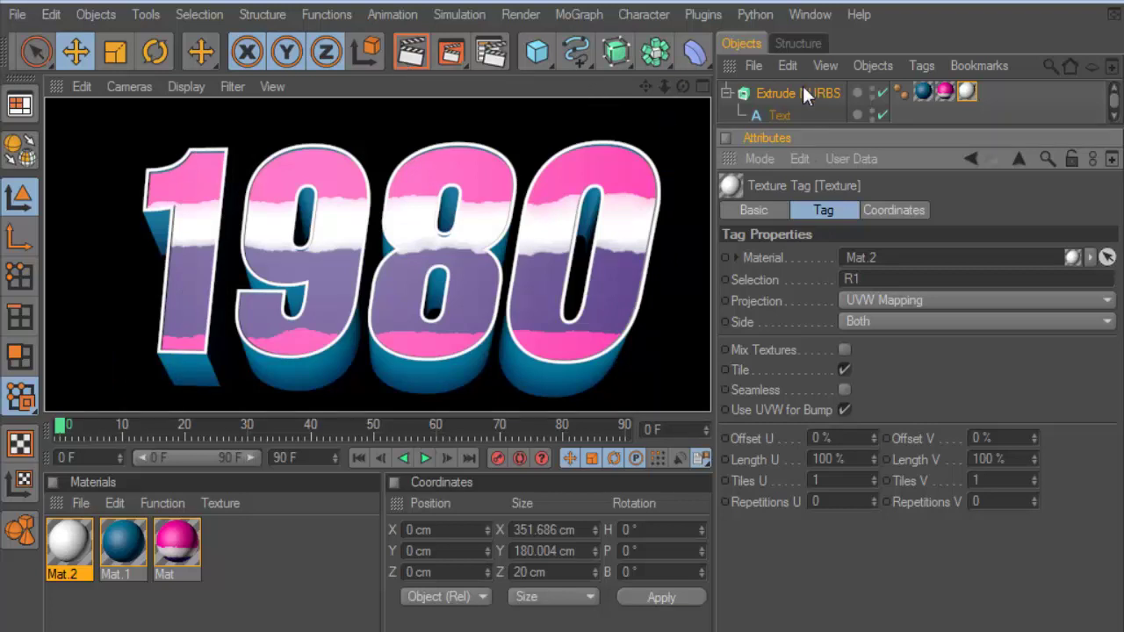
# Step: Drag Mat's purple gradient knot right to narrow the white band, then render
pyautogui.doubleClick(176, 544)
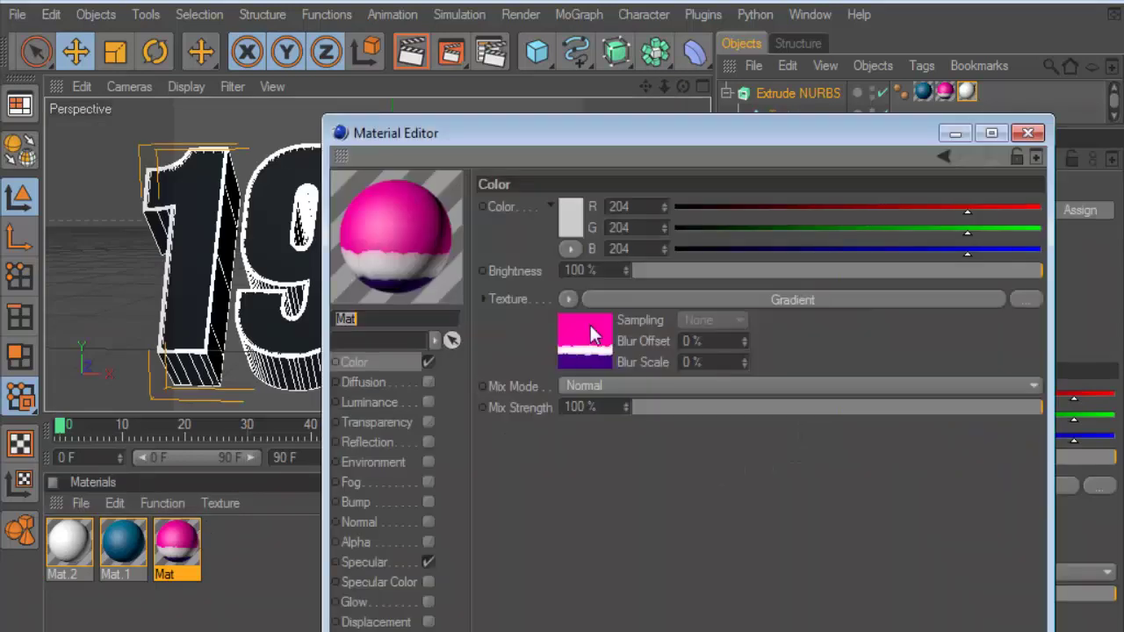
pyautogui.click(590, 325)
pyautogui.click(763, 377)
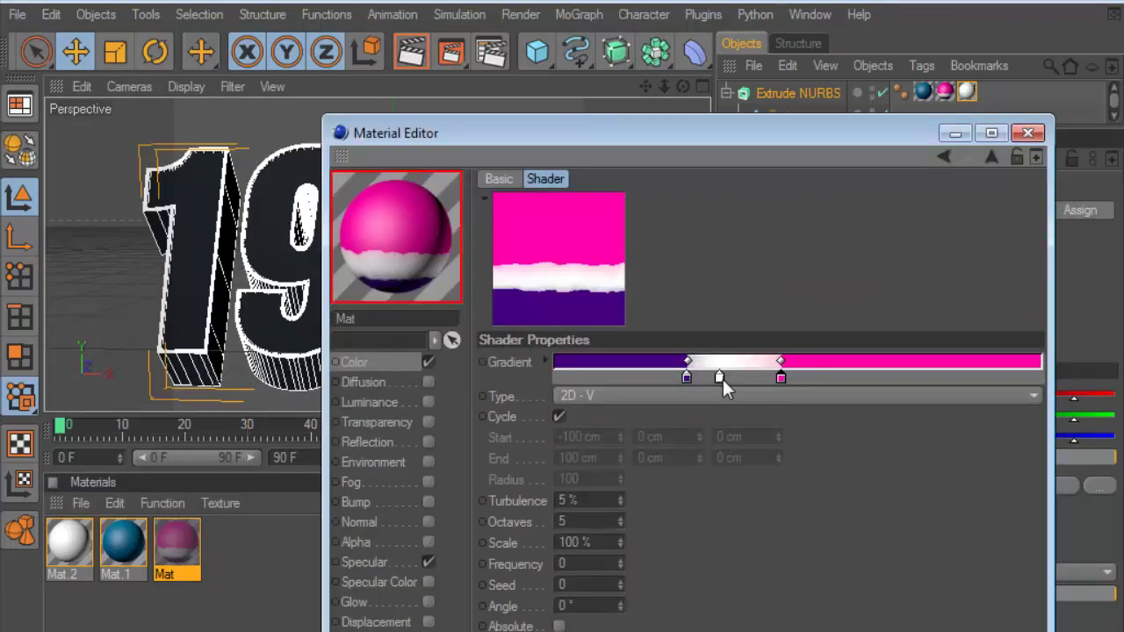
pyautogui.moveTo(691, 378); pyautogui.dragTo(725, 384)
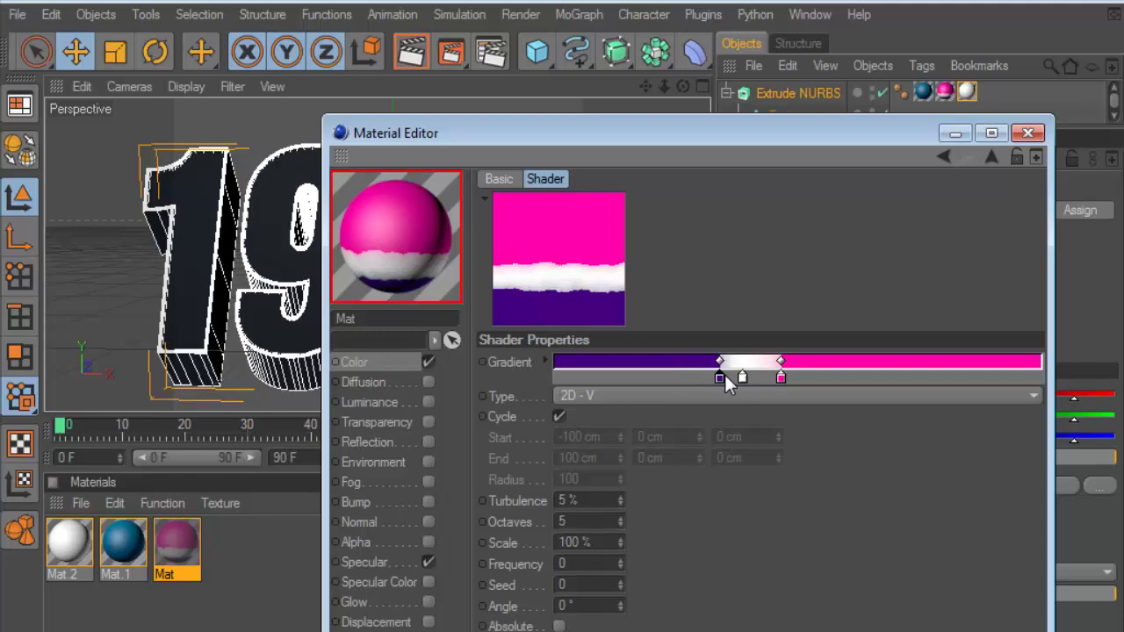
pyautogui.click(409, 53)
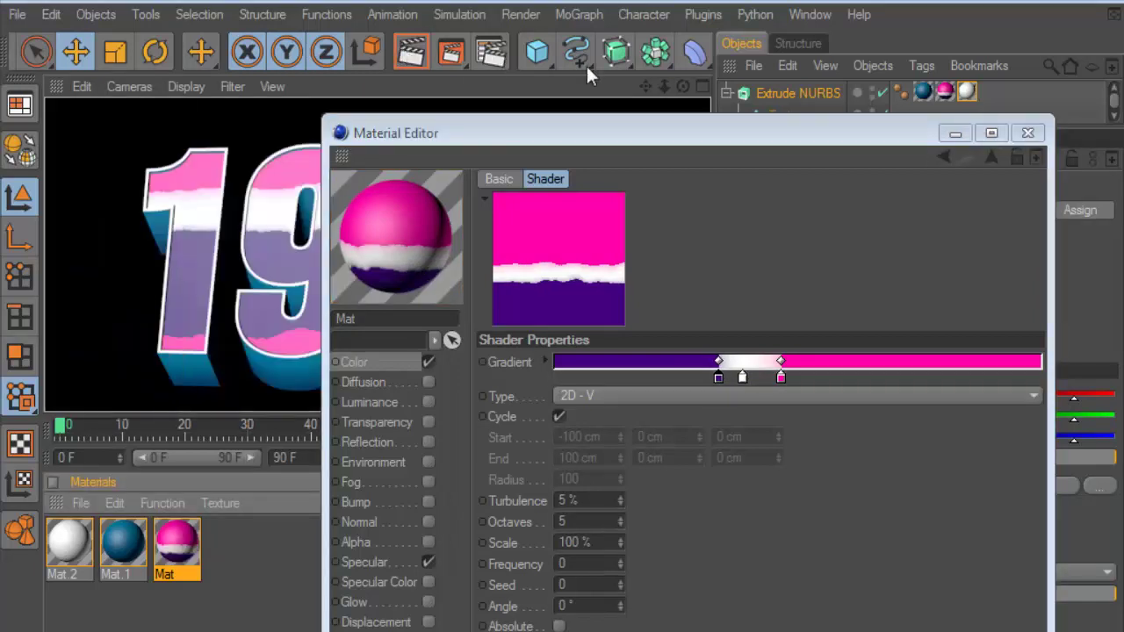
# Step: Set Mat's texture tag Offset V to -15% and render a preview
pyautogui.click(1027, 132)
pyautogui.click(944, 92)
pyautogui.moveTo(1034, 437); pyautogui.dragTo(1034, 442)
pyautogui.click(411, 51)
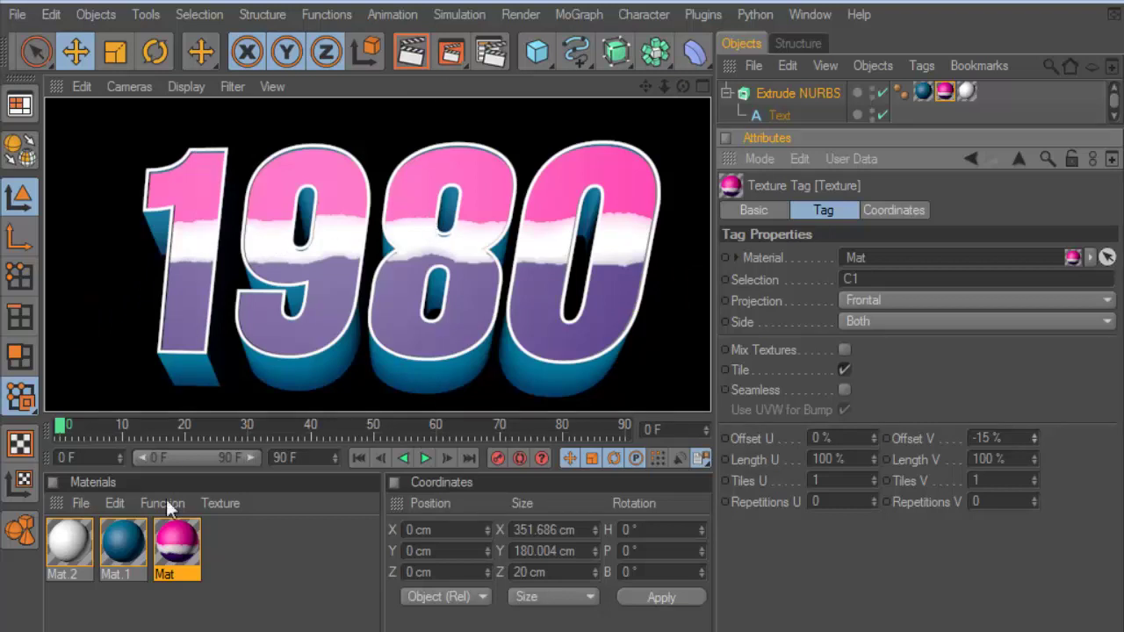
# Step: Add a darker purple knot near the left end of Mat's Color gradient
pyautogui.doubleClick(178, 544)
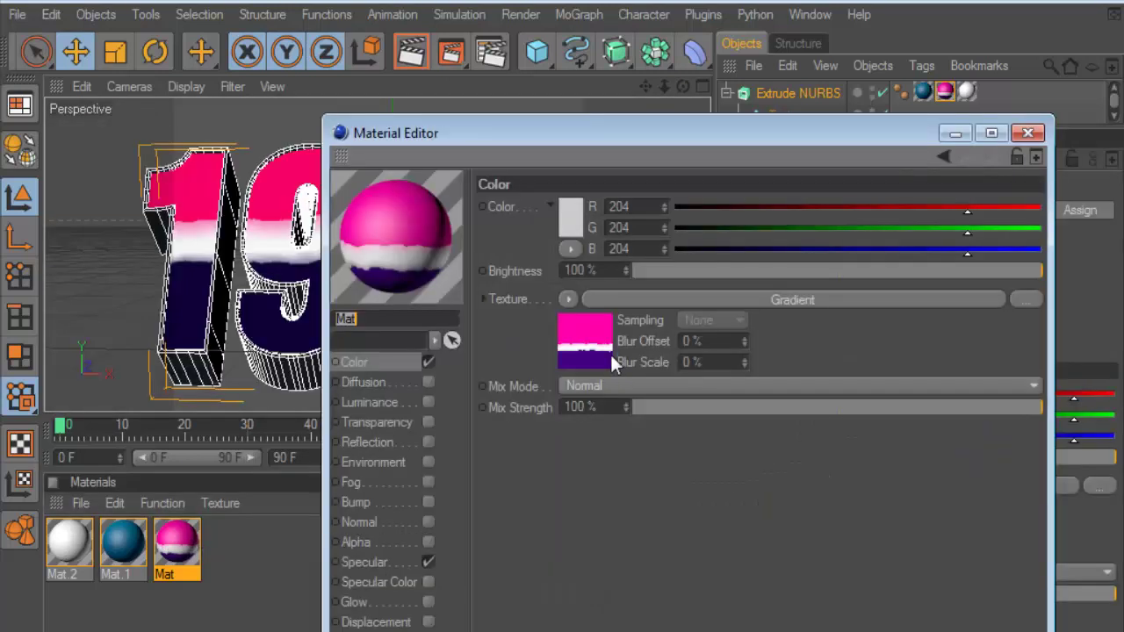
pyautogui.click(611, 358)
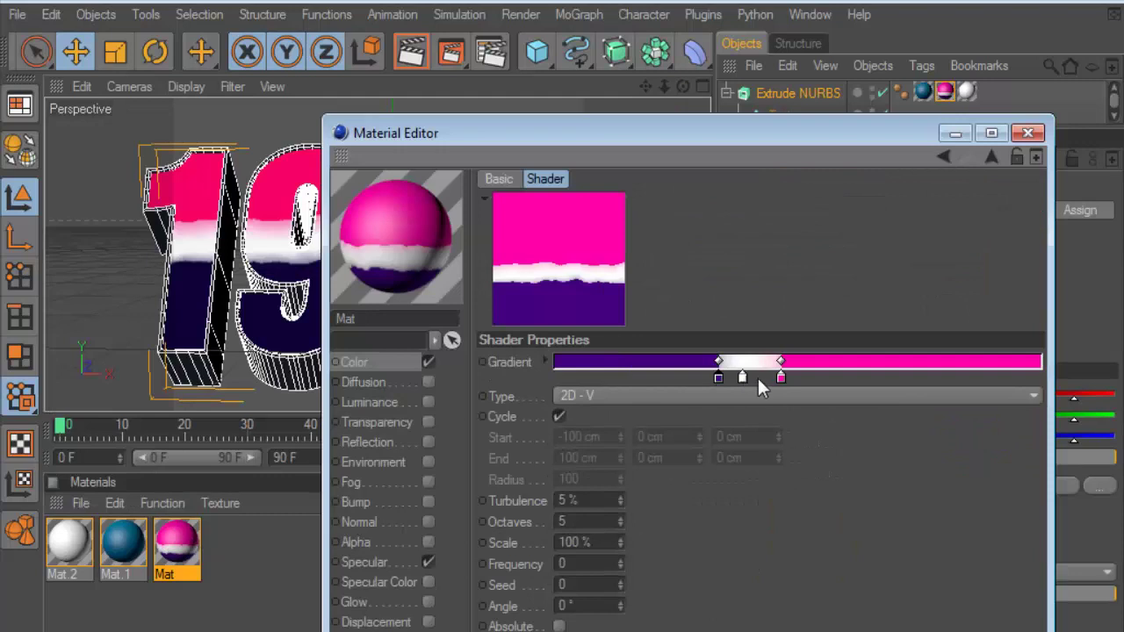
pyautogui.moveTo(741, 376); pyautogui.dragTo(745, 377)
pyautogui.click(586, 376)
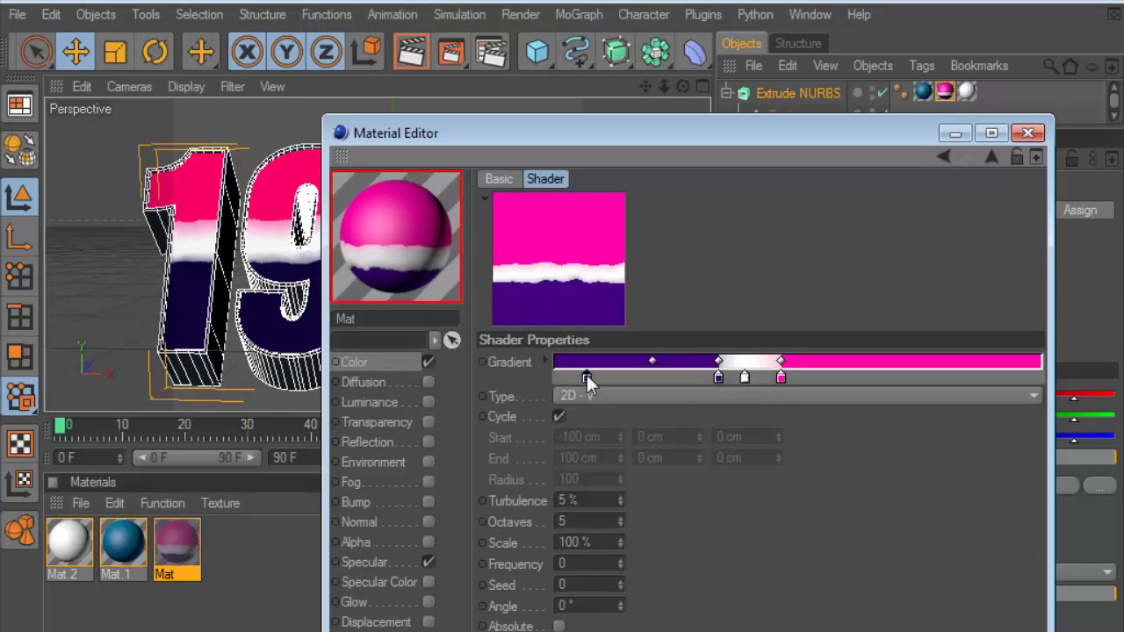
pyautogui.doubleClick(586, 375)
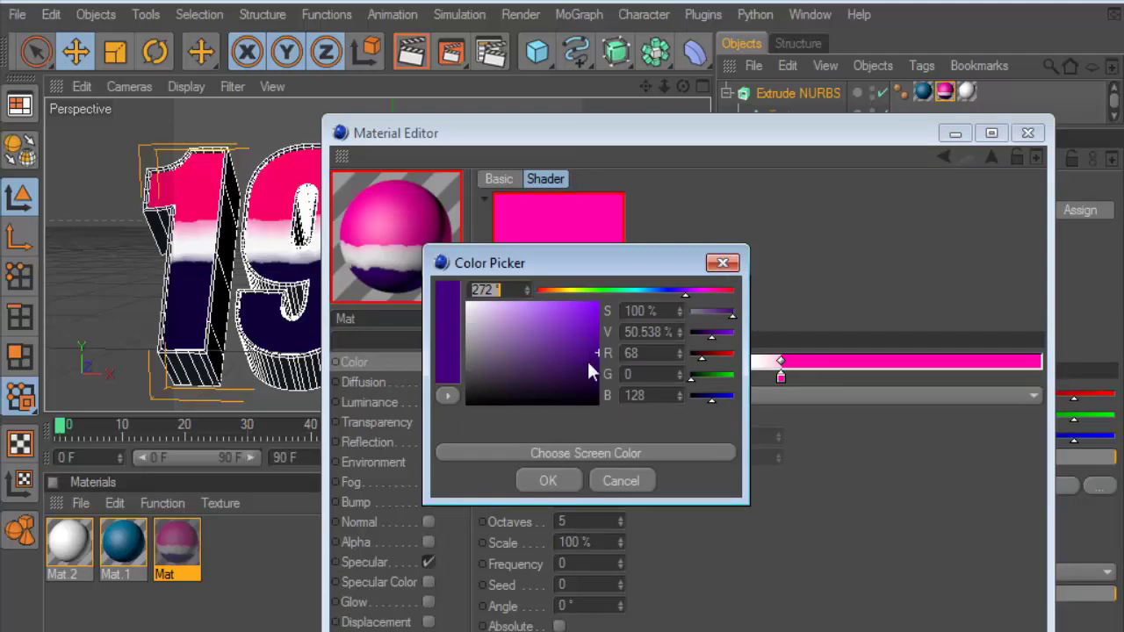
pyautogui.moveTo(599, 355); pyautogui.dragTo(604, 363)
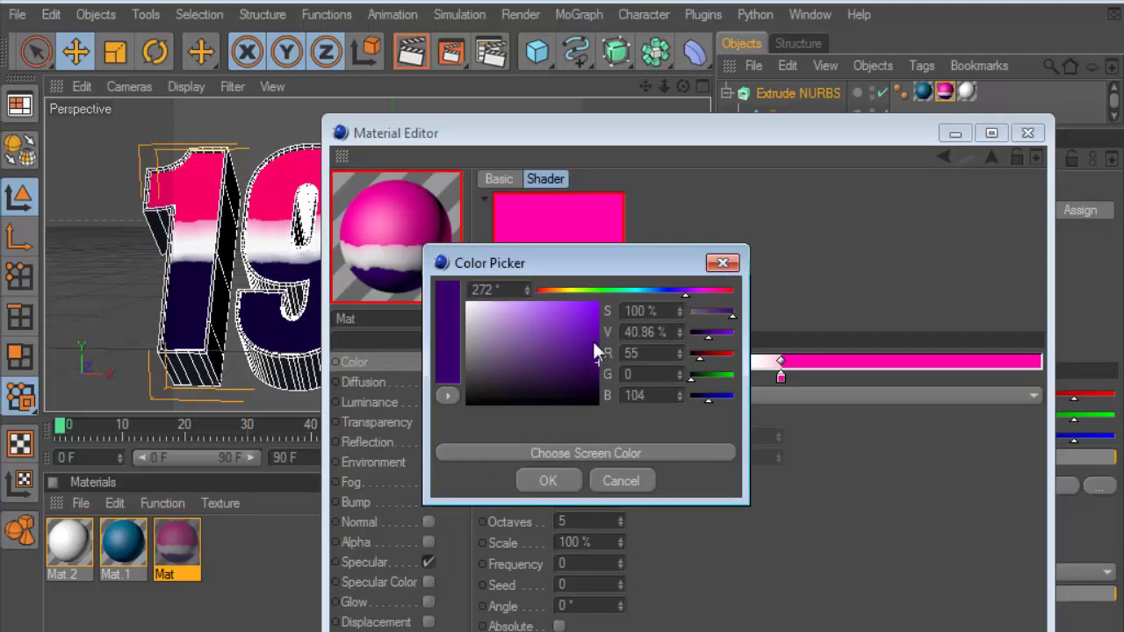
pyautogui.click(548, 481)
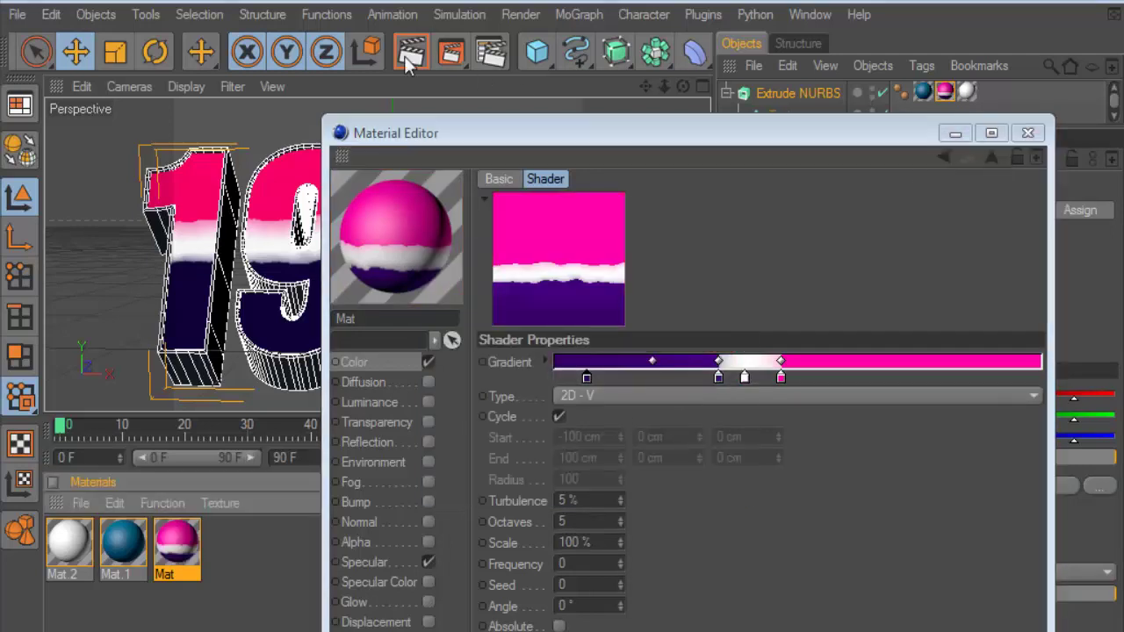
# Step: Nudge the white gradient knot right and darken another dark purple knot further
pyautogui.moveTo(367, 125); pyautogui.dragTo(638, 140)
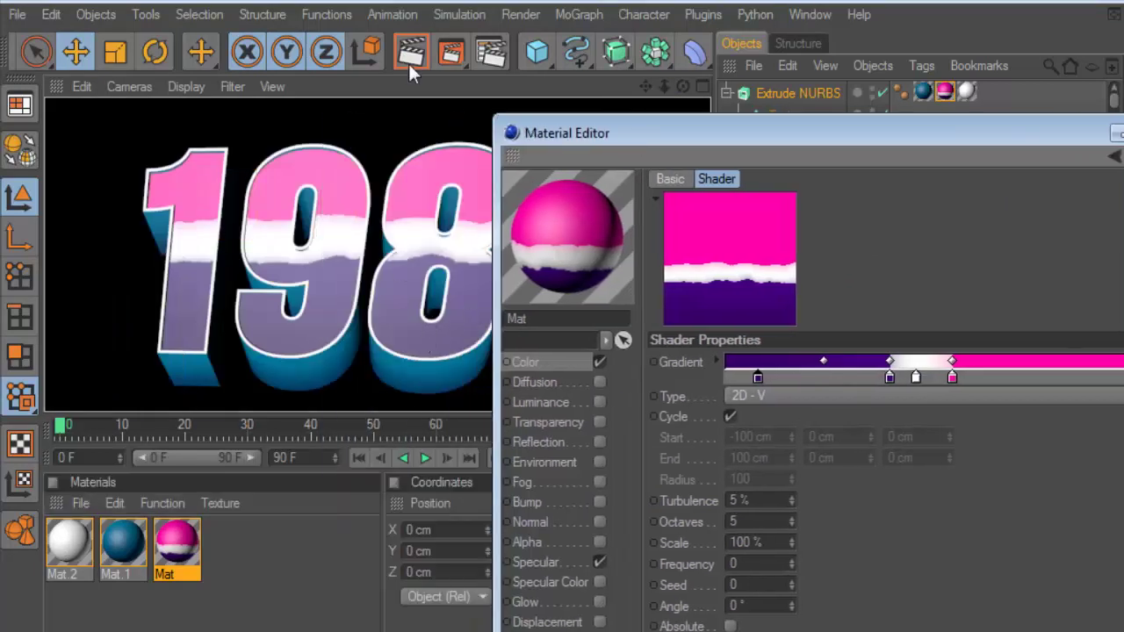
pyautogui.moveTo(702, 126); pyautogui.dragTo(652, 99)
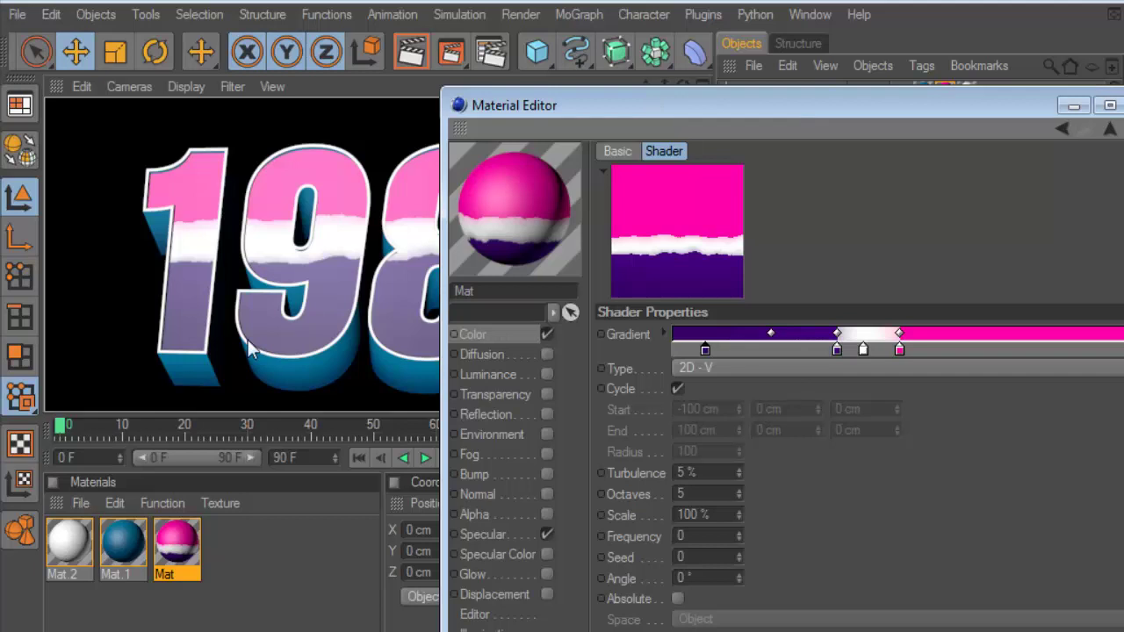
pyautogui.moveTo(865, 350)
pyautogui.mouseDown()
pyautogui.moveTo(850, 350)
pyautogui.moveTo(876, 349)
pyautogui.mouseUp()
pyautogui.click(838, 350)
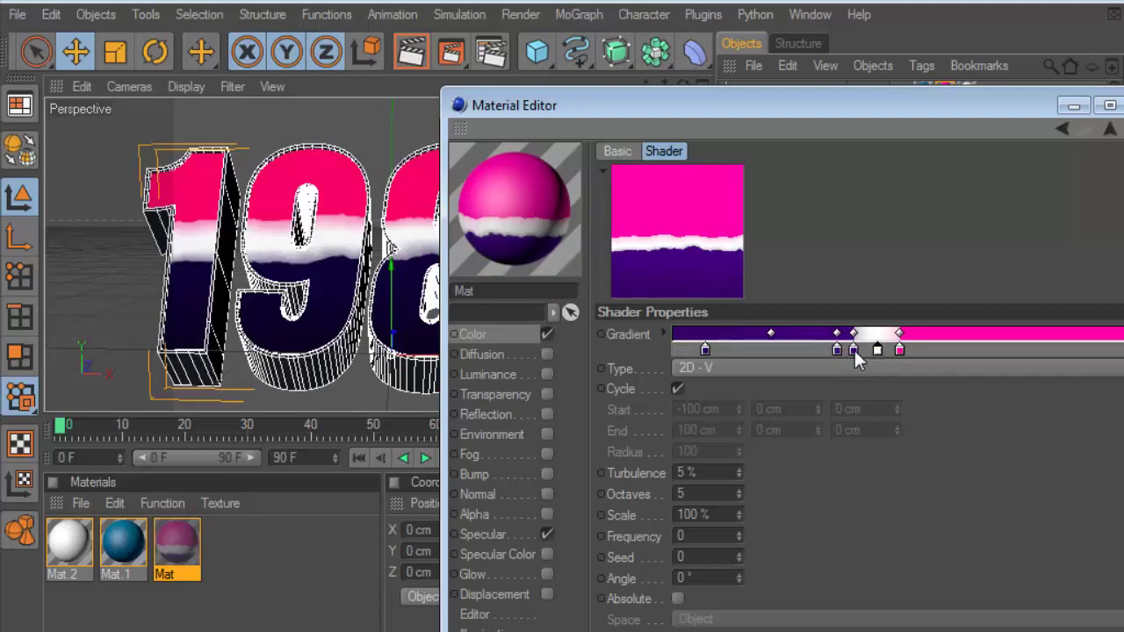
pyautogui.doubleClick(852, 350)
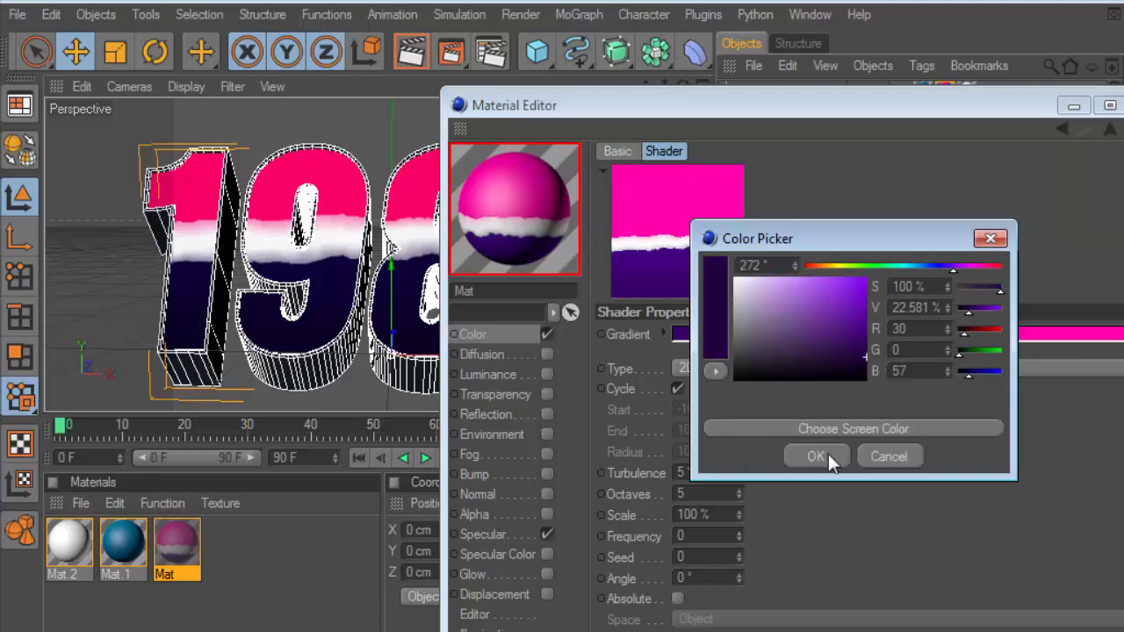
pyautogui.moveTo(851, 370); pyautogui.dragTo(868, 368)
pyautogui.click(821, 456)
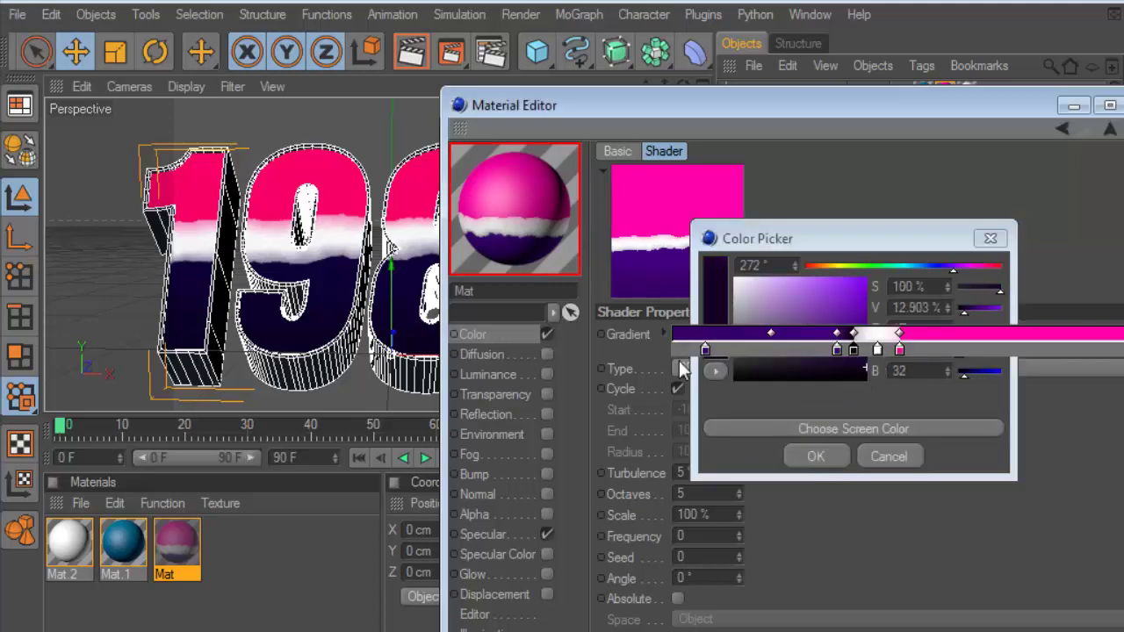
# Step: Tighten the dark gradient bands, place the white knot beside the pink one, and close the editor
pyautogui.click(411, 53)
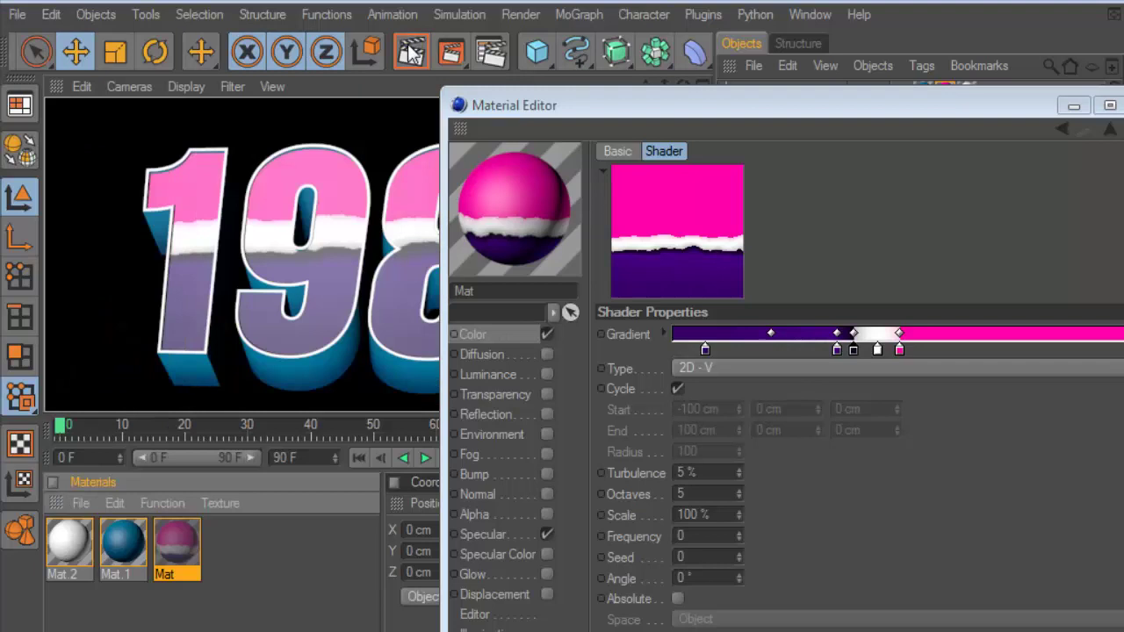
pyautogui.moveTo(591, 103)
pyautogui.mouseDown()
pyautogui.moveTo(698, 104)
pyautogui.moveTo(674, 92)
pyautogui.mouseUp()
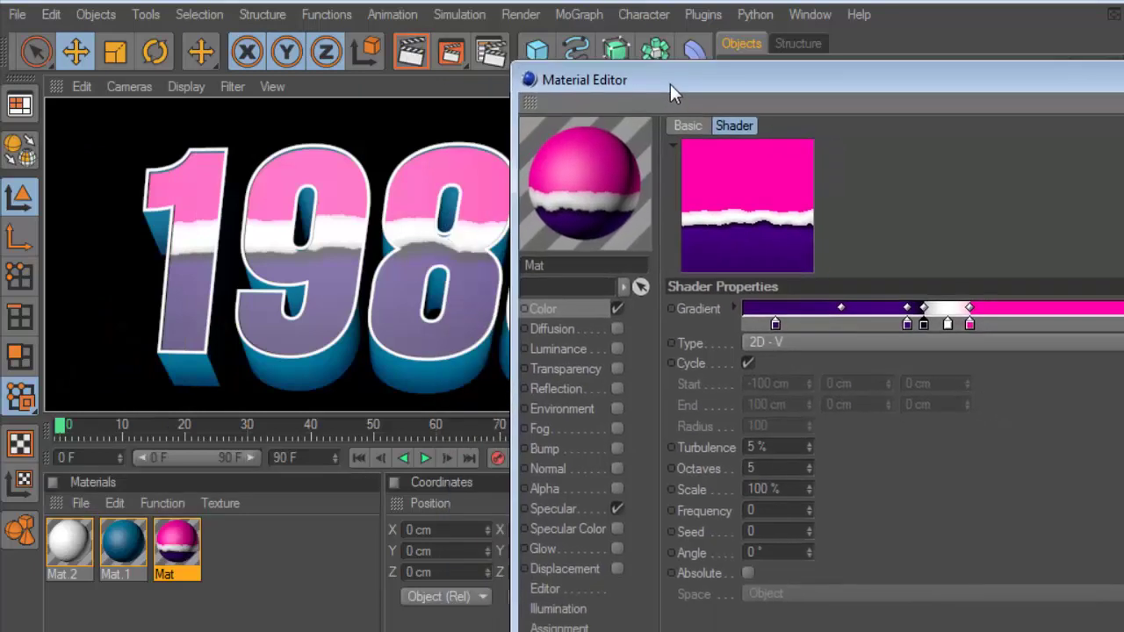
pyautogui.moveTo(907, 324)
pyautogui.mouseDown()
pyautogui.moveTo(896, 324)
pyautogui.moveTo(951, 329)
pyautogui.mouseUp()
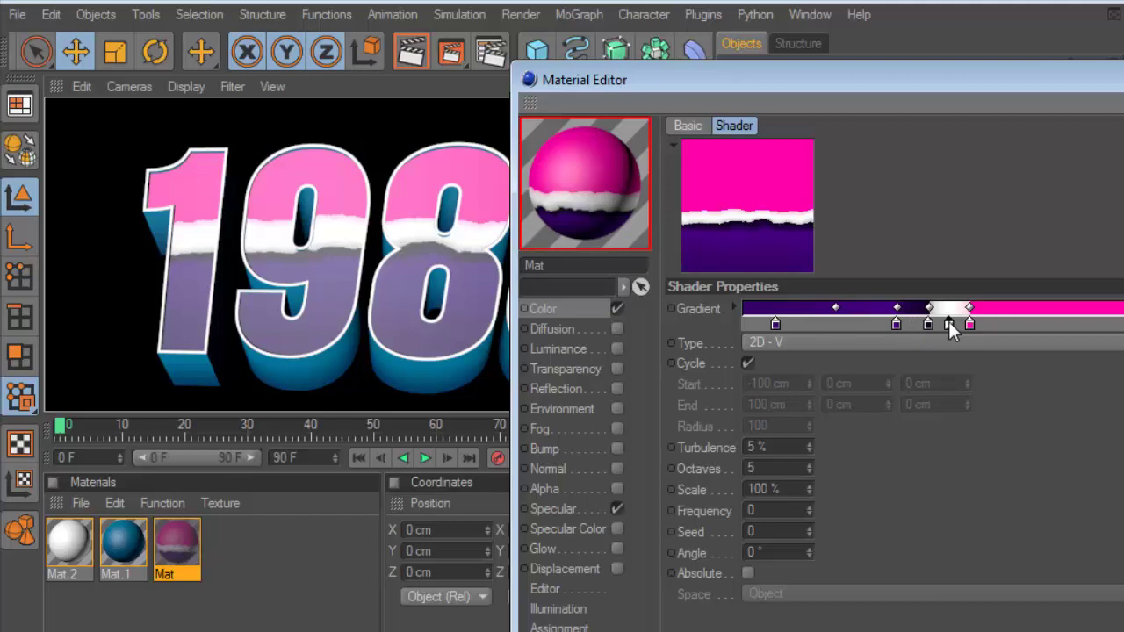
pyautogui.click(413, 56)
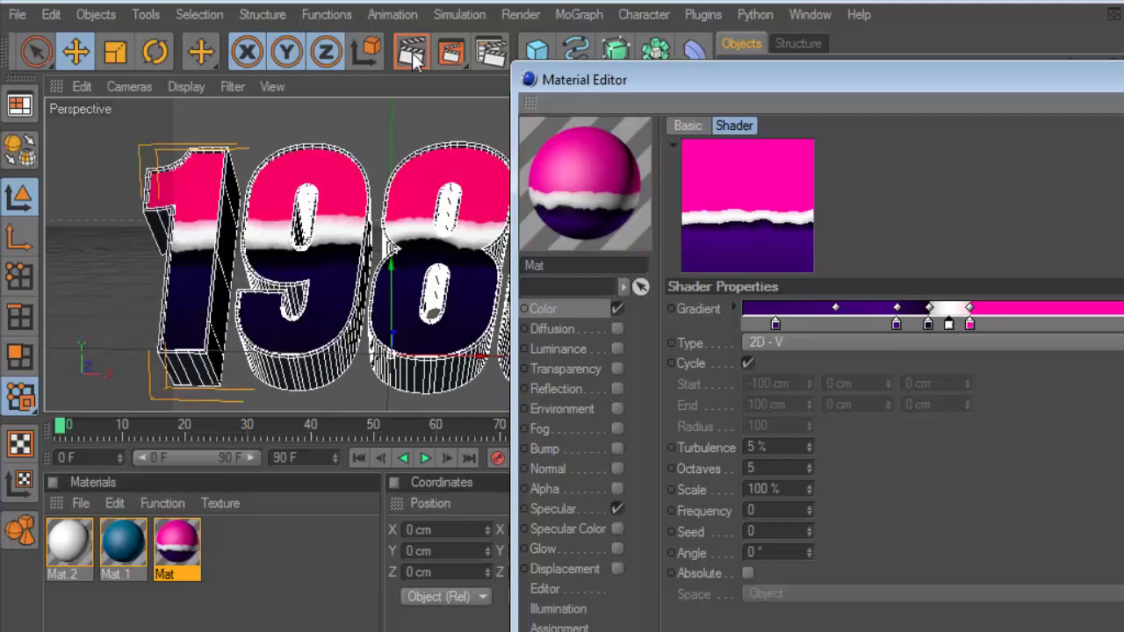
pyautogui.click(414, 56)
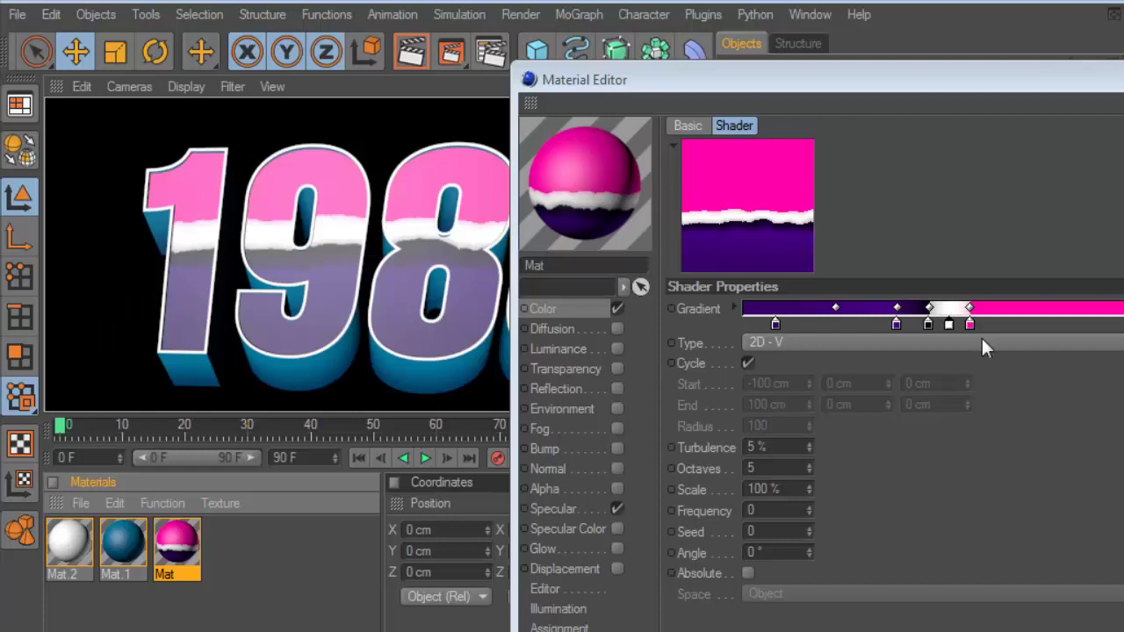
pyautogui.moveTo(950, 325); pyautogui.dragTo(966, 325)
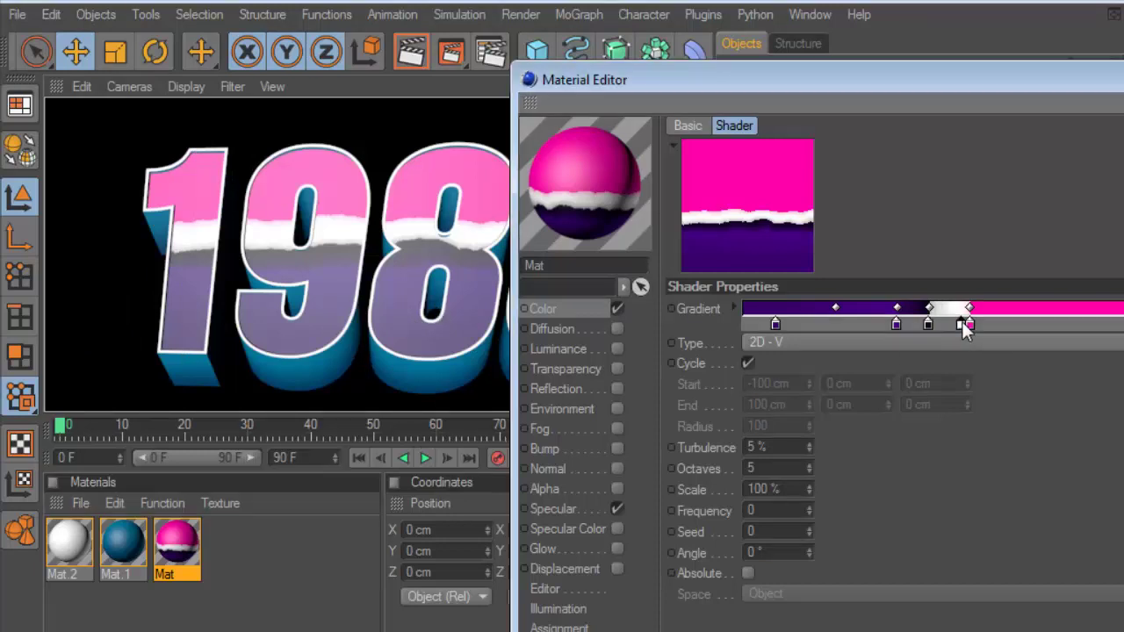
pyautogui.click(412, 60)
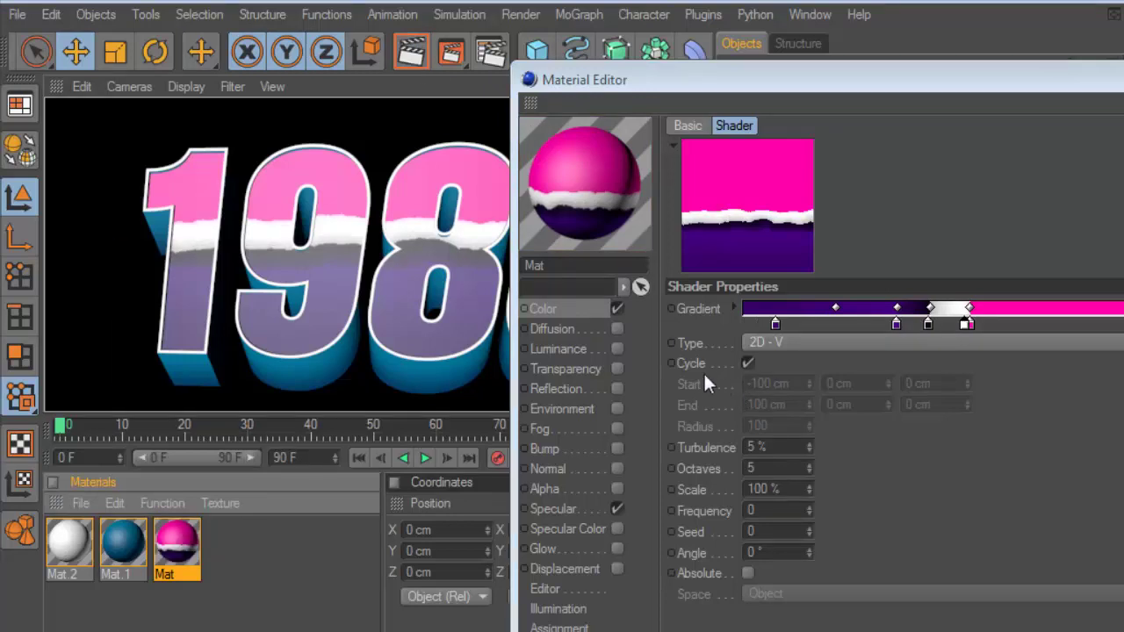
pyautogui.moveTo(823, 82); pyautogui.dragTo(564, 83)
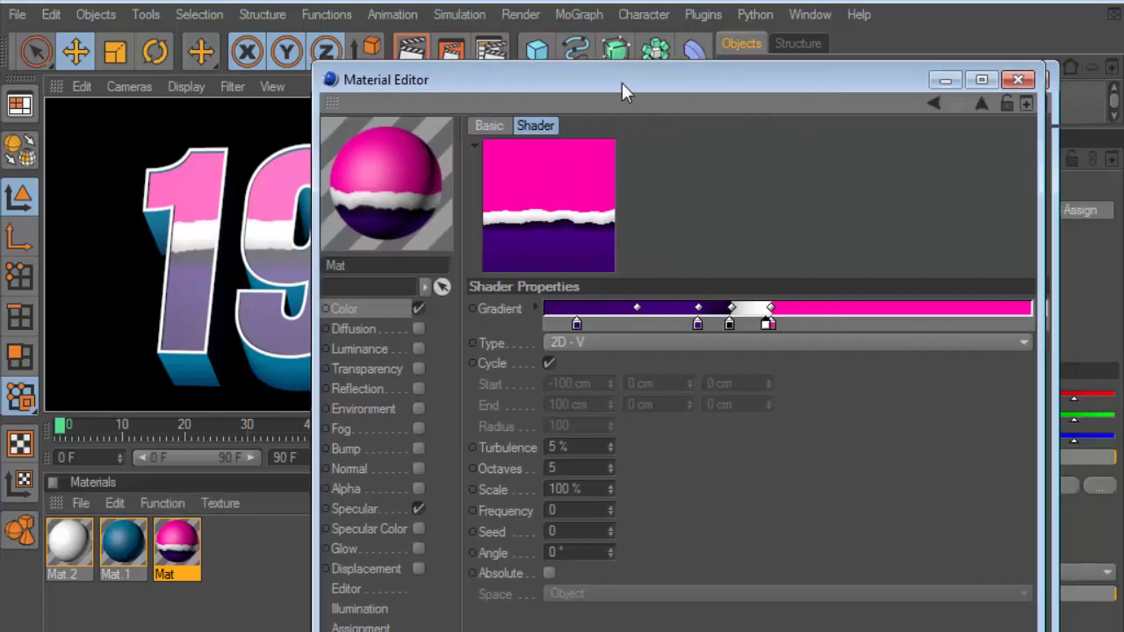
pyautogui.click(957, 80)
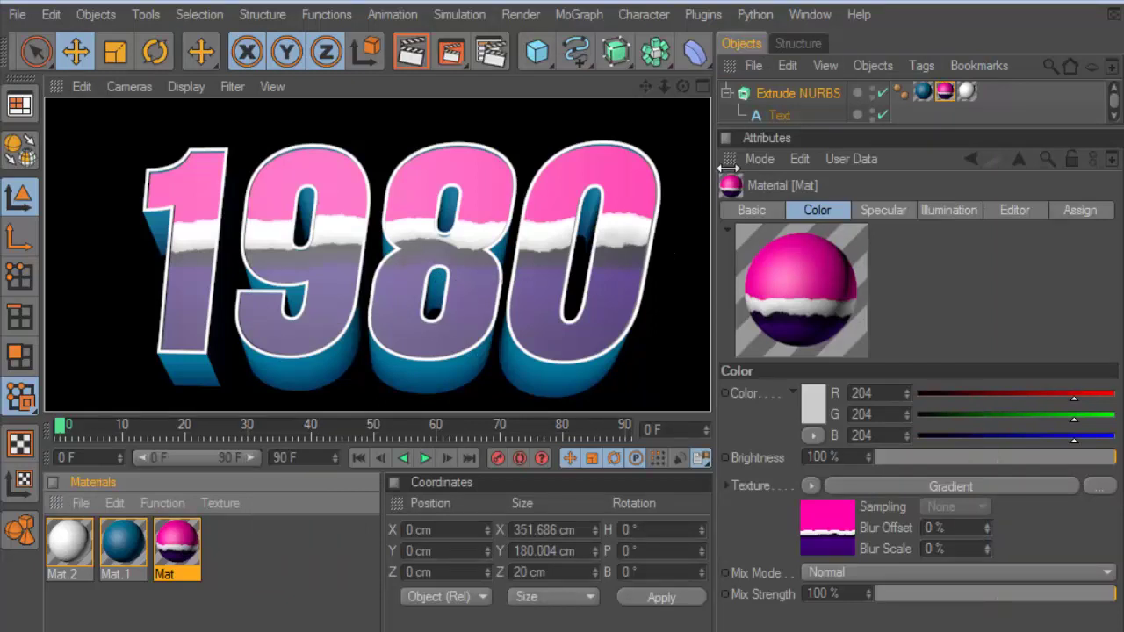
# Step: Widen the viewport and set Render Settings anti-aliasing to Best
pyautogui.moveTo(727, 167); pyautogui.dragTo(843, 167)
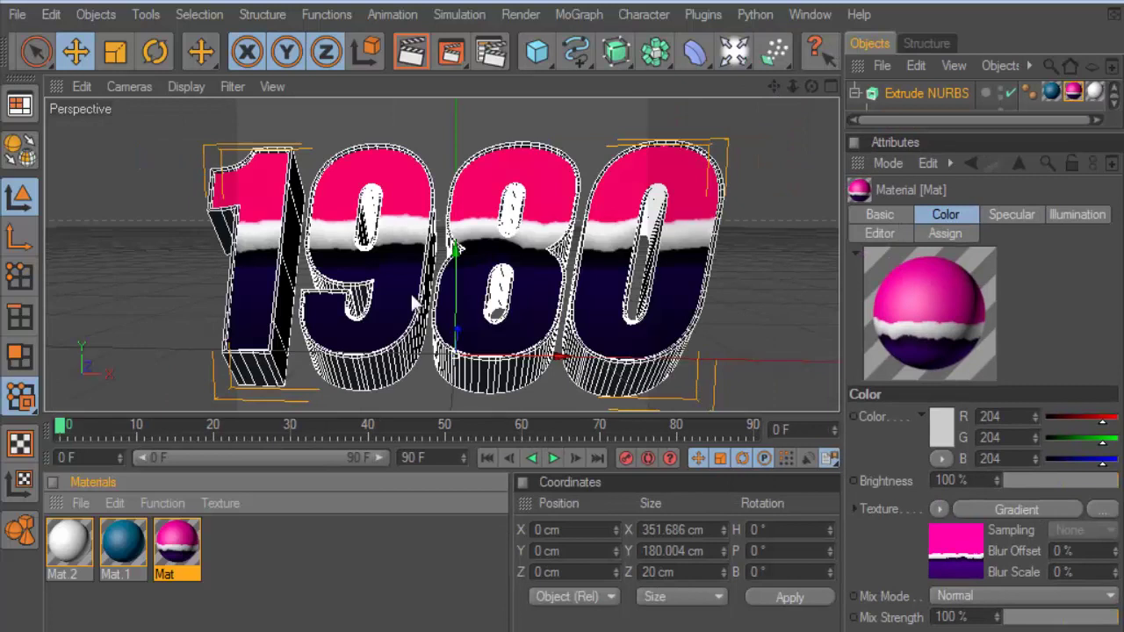
pyautogui.click(492, 55)
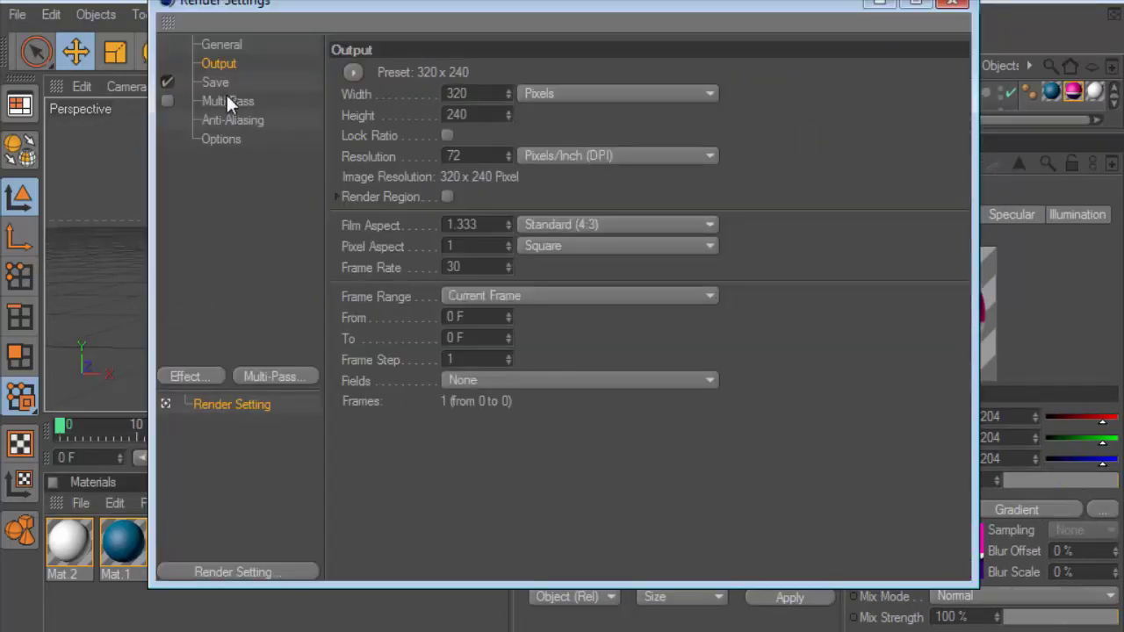
pyautogui.click(249, 119)
pyautogui.click(496, 73)
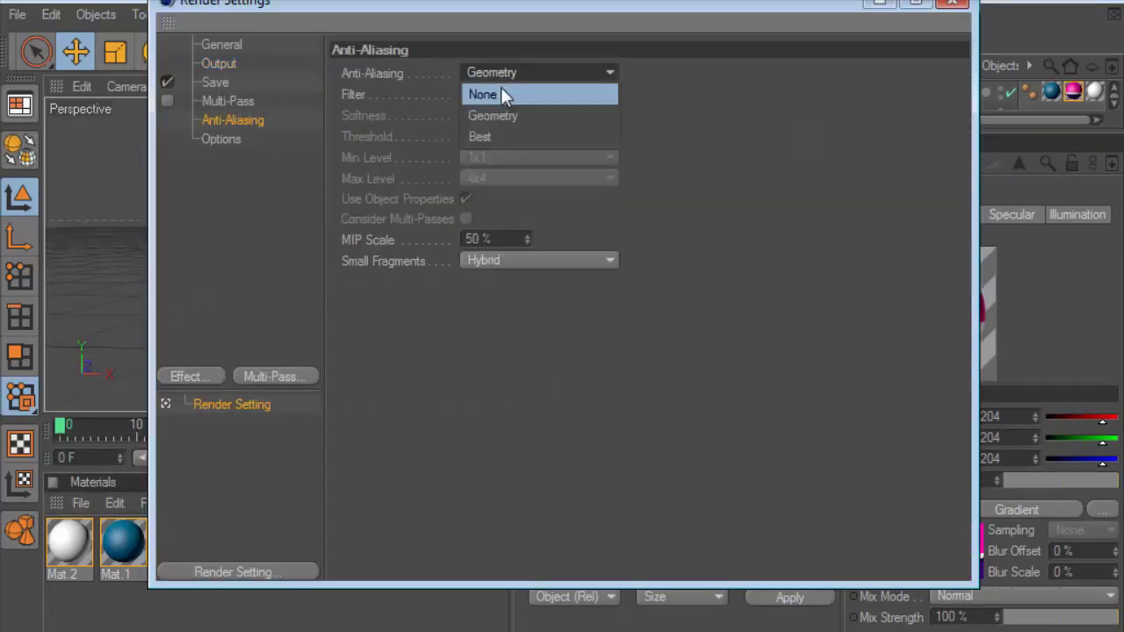
pyautogui.click(502, 136)
# Step: Choose the Film/Video HDV/HDTV 720 25 output preset and render a preview of 1980
pyautogui.click(223, 64)
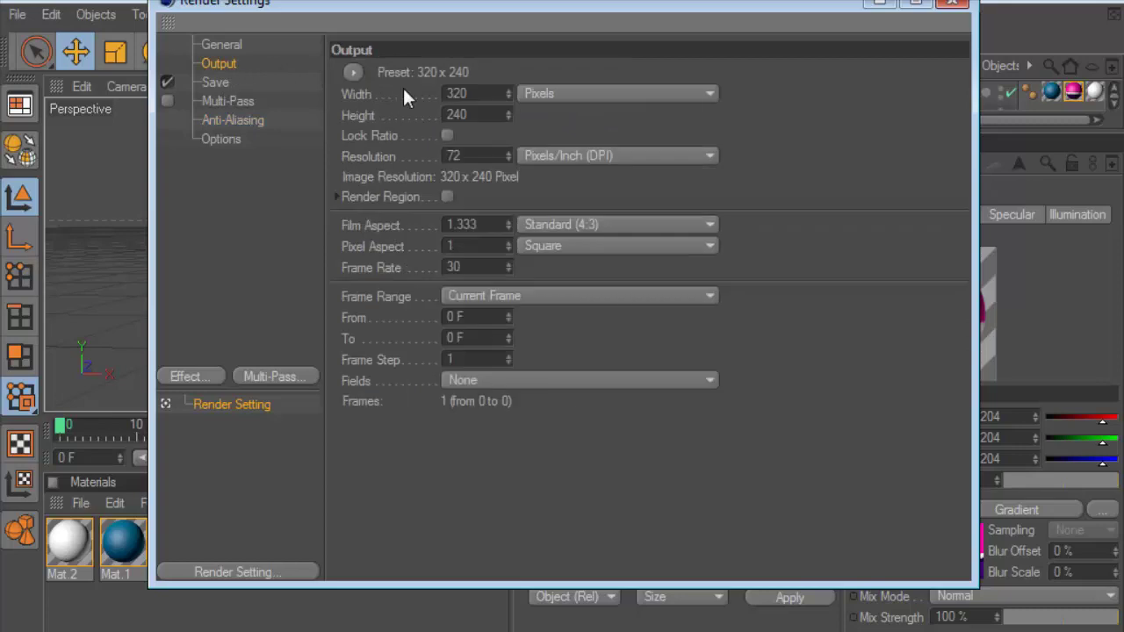
pyautogui.click(359, 73)
pyautogui.moveTo(379, 137)
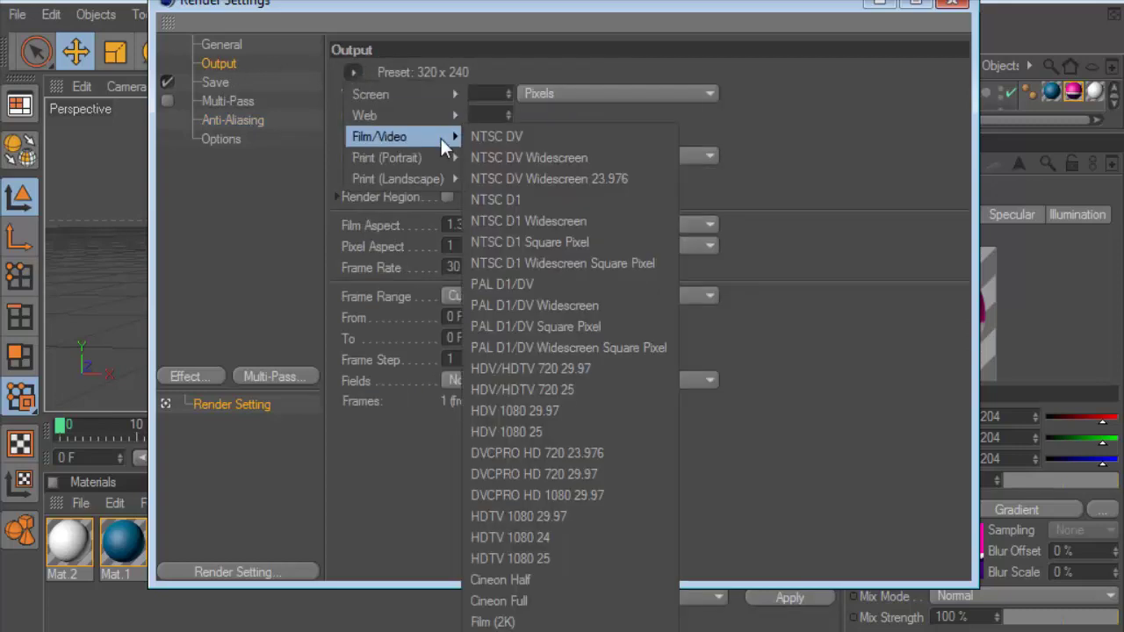
pyautogui.click(588, 391)
pyautogui.click(952, 3)
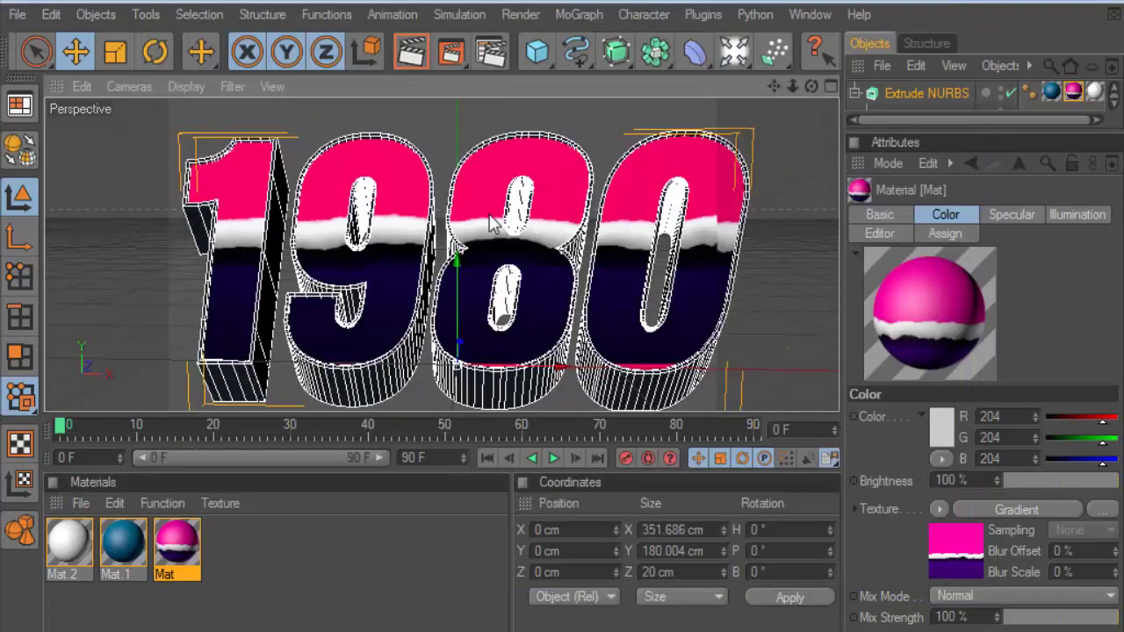
pyautogui.hotkey('ctrl', 'r')
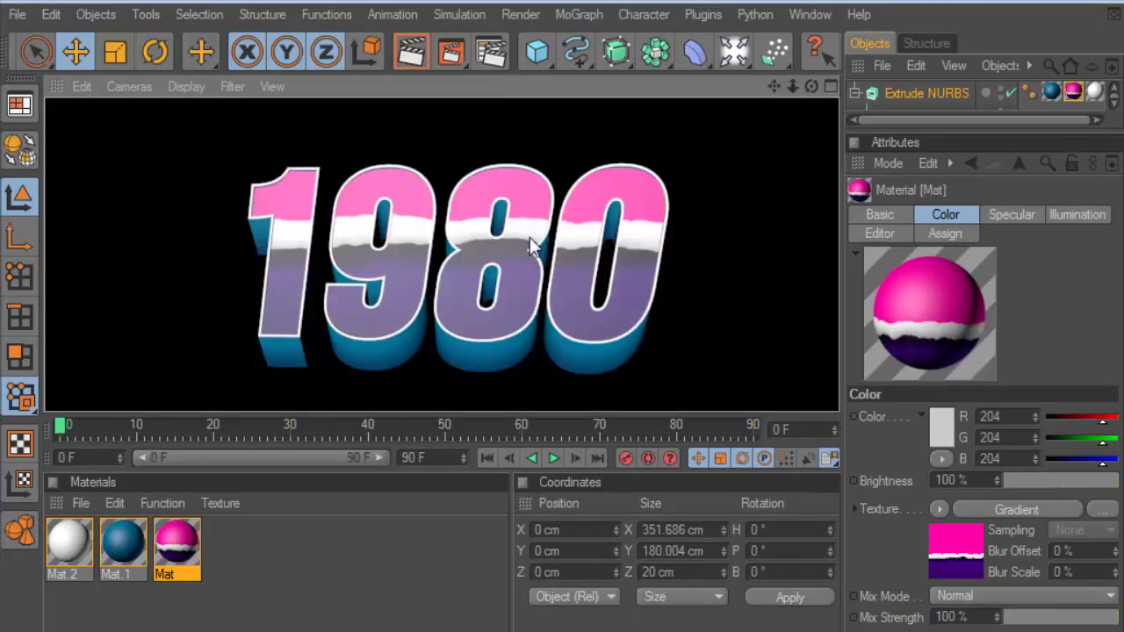
pyautogui.click(732, 51)
pyautogui.press('Escape')
pyautogui.click(549, 53)
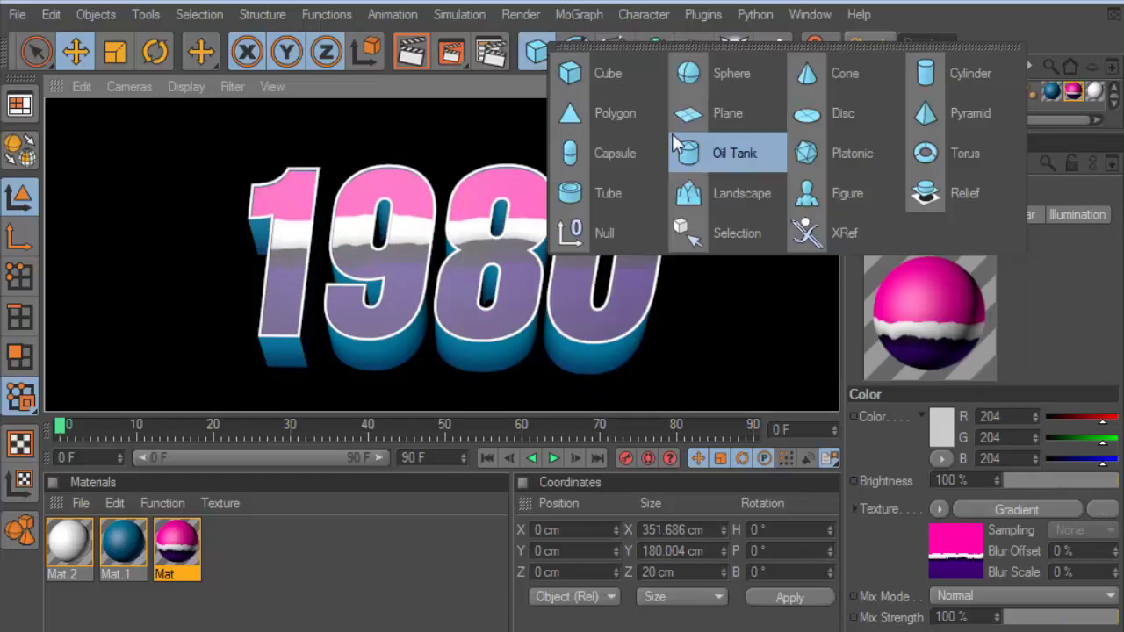
# Step: Add a Plane, rotate it 90° in pitch to stand upright, and move it along Z
pyautogui.click(728, 115)
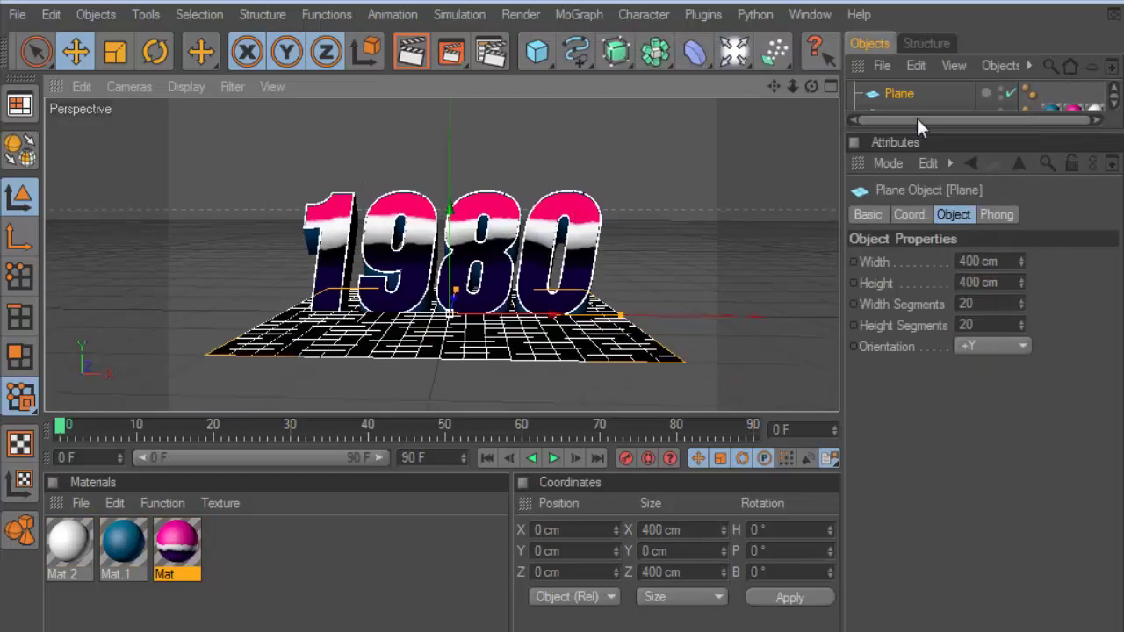
pyautogui.moveTo(927, 142); pyautogui.dragTo(924, 261)
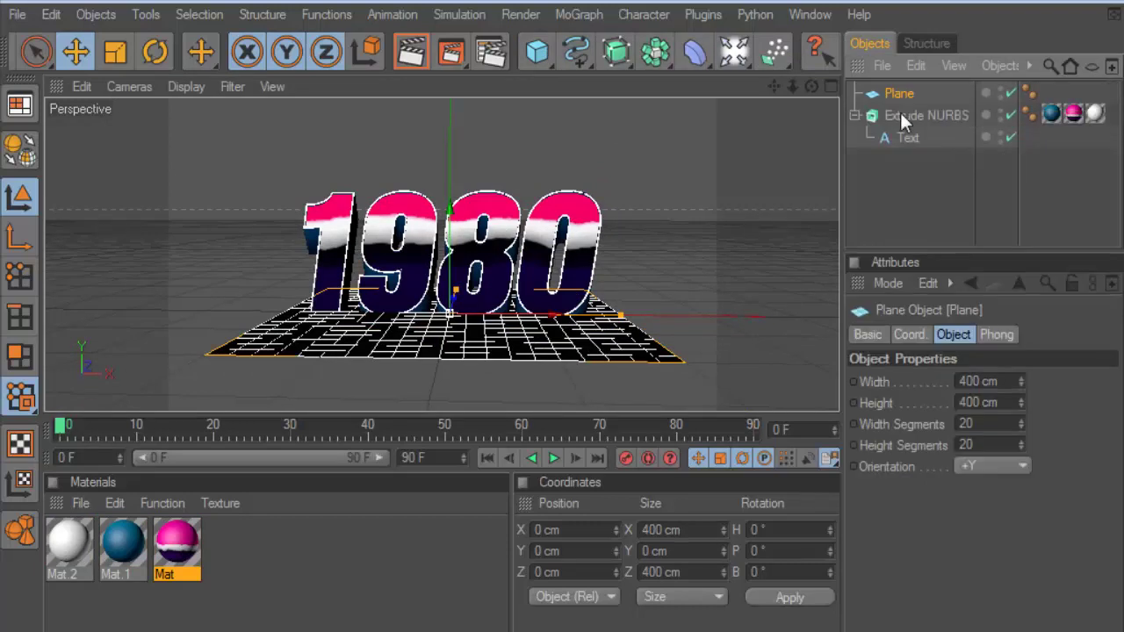
pyautogui.doubleClick(780, 550)
pyautogui.write('90')
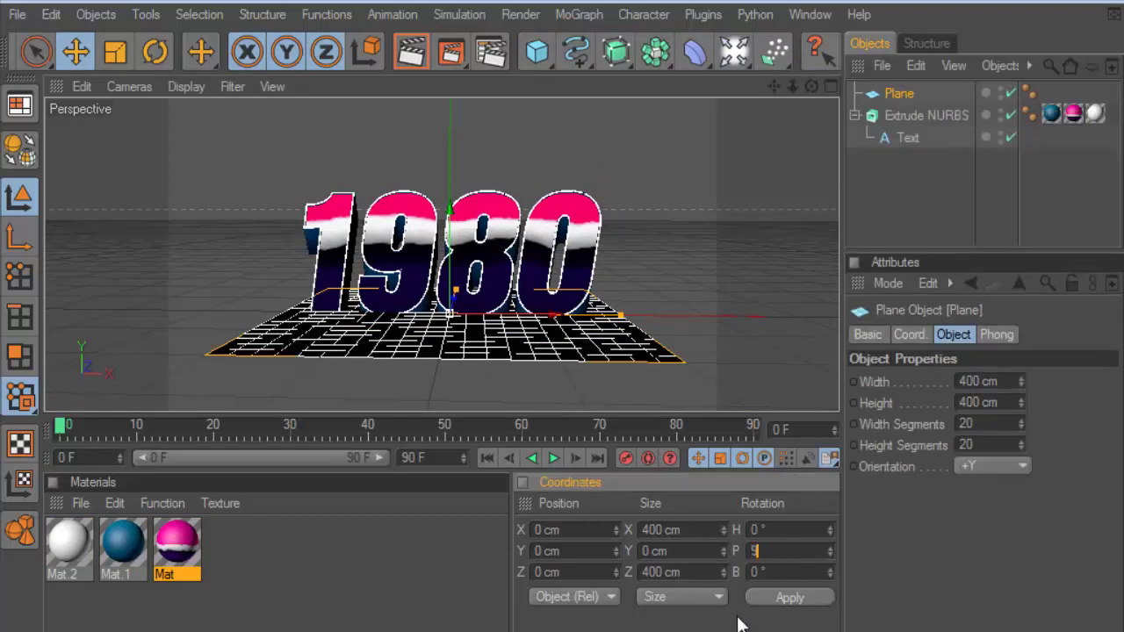
pyautogui.click(764, 597)
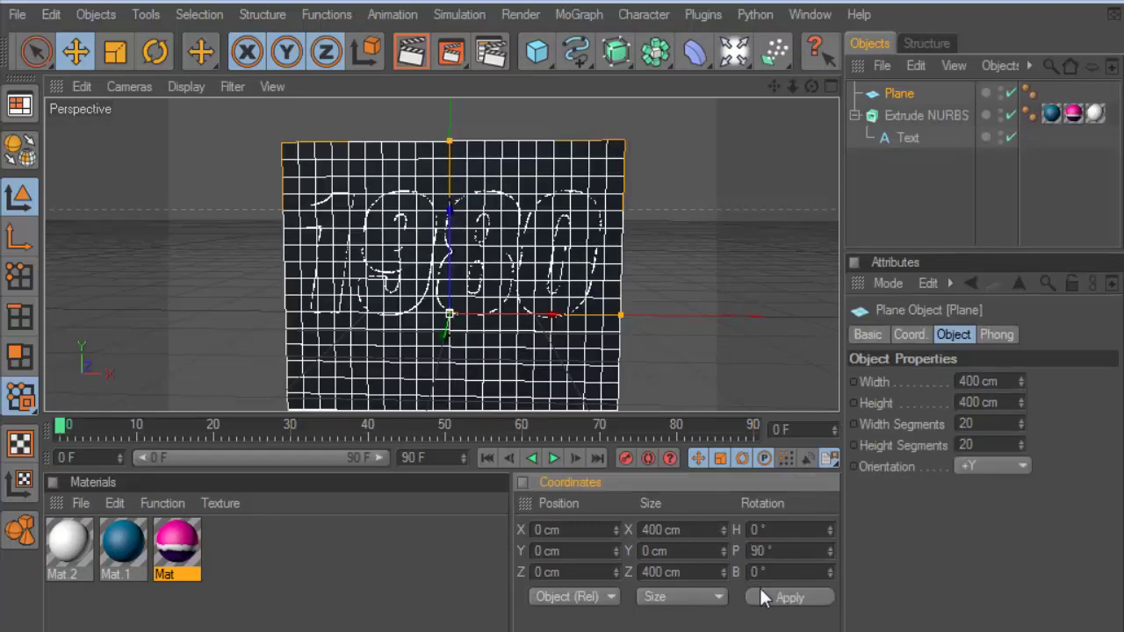
pyautogui.click(830, 84)
pyautogui.moveTo(199, 341); pyautogui.dragTo(272, 252)
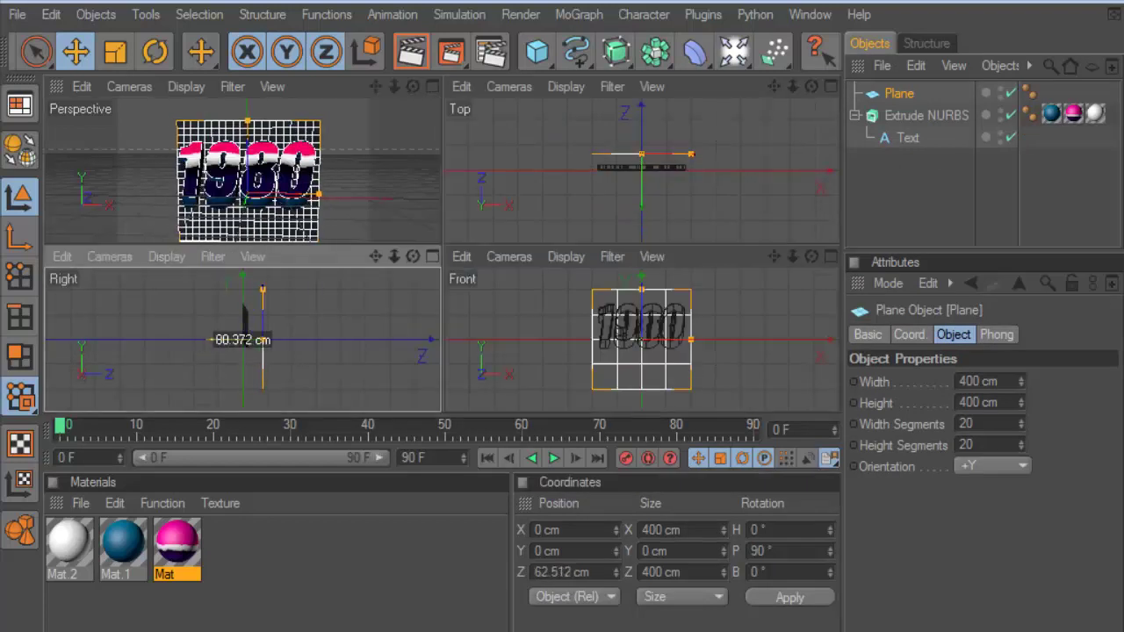
pyautogui.click(432, 86)
# Step: Scale the plane up around the text, cut its height to about 408 cm, and raise it to 29.616 cm
pyautogui.click(115, 52)
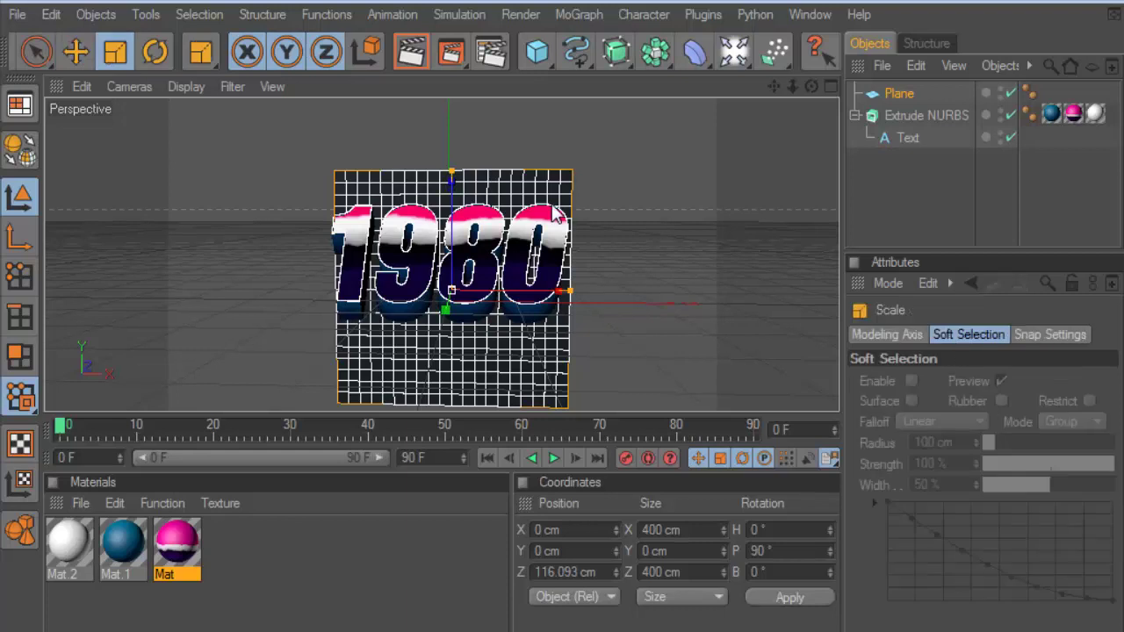
pyautogui.scroll(-2, 594, 216)
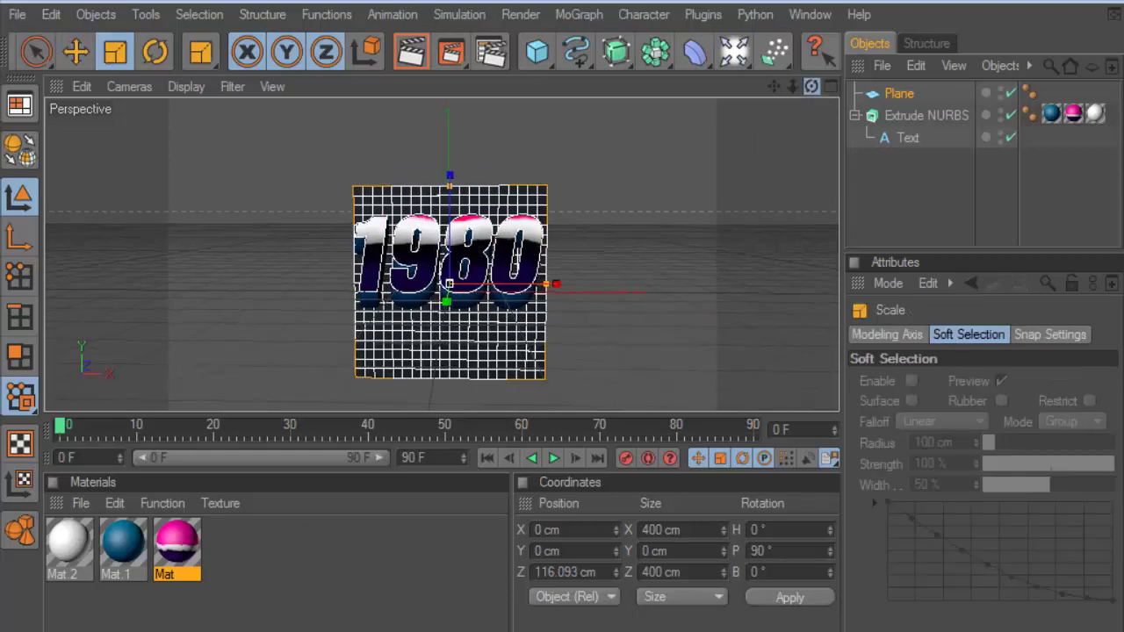
pyautogui.moveTo(816, 95)
pyautogui.mouseDown()
pyautogui.moveTo(869, 96)
pyautogui.moveTo(511, 309)
pyautogui.mouseUp()
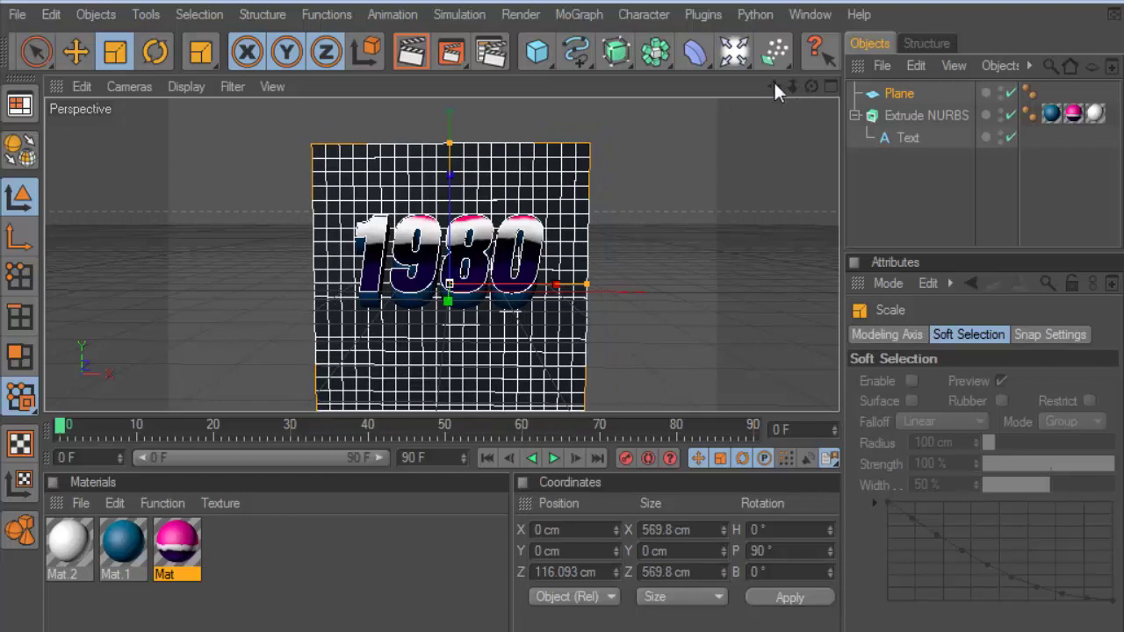
pyautogui.moveTo(776, 91); pyautogui.dragTo(776, 91)
pyautogui.moveTo(476, 102); pyautogui.dragTo(561, 91)
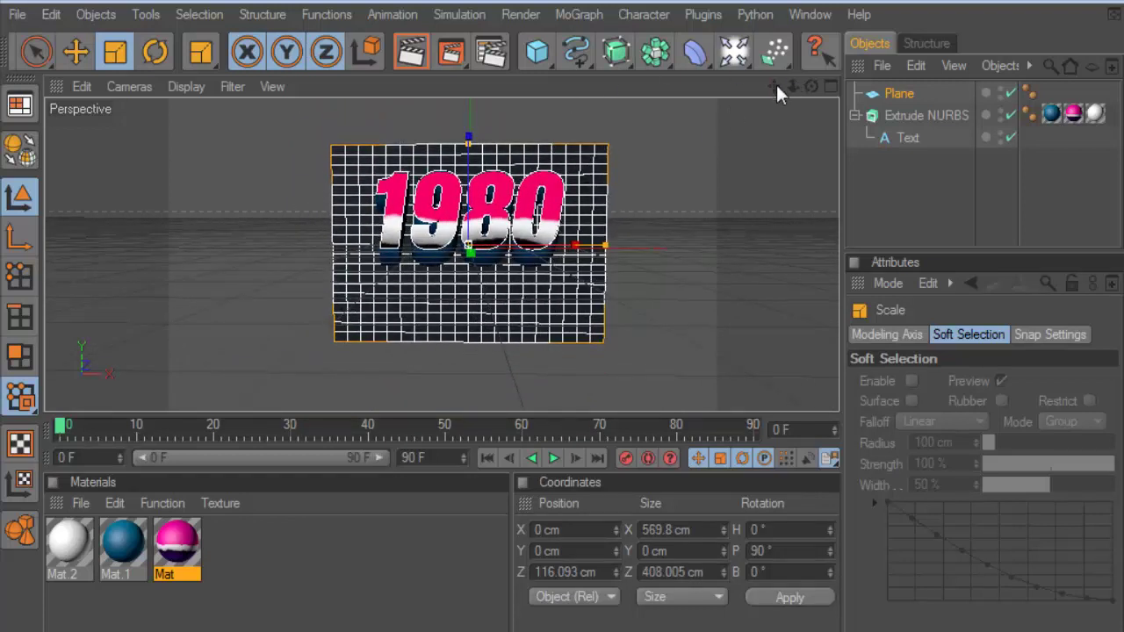
pyautogui.moveTo(784, 88); pyautogui.dragTo(777, 86)
pyautogui.click(78, 52)
pyautogui.moveTo(468, 163); pyautogui.dragTo(468, 148)
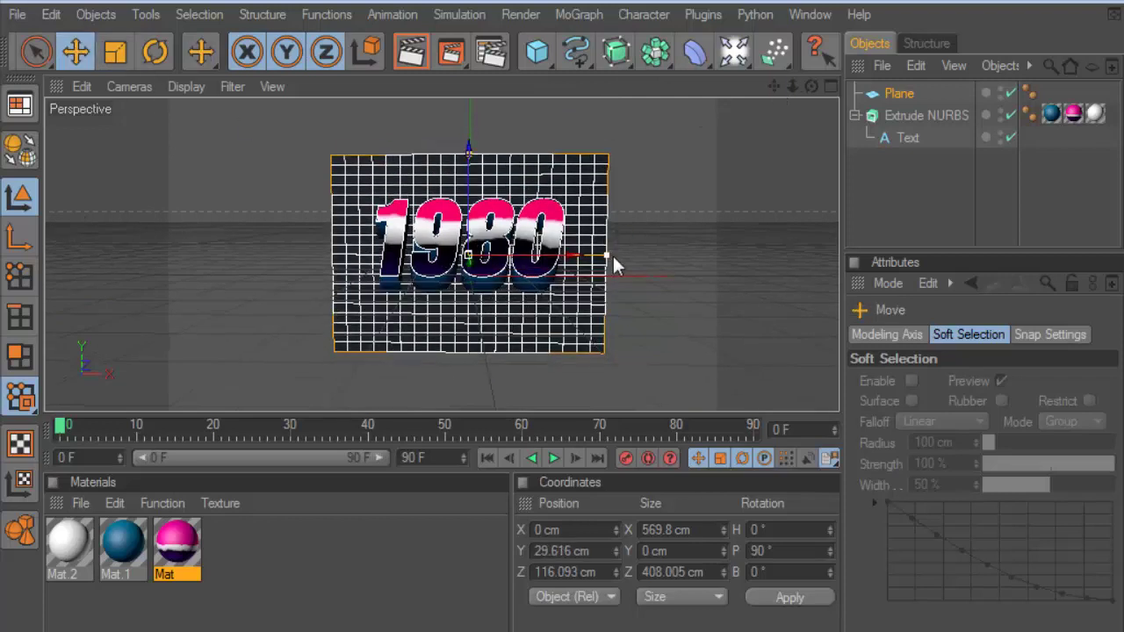
# Step: Enlarge the plane uniformly to about 829 × 593 cm
pyautogui.click(115, 53)
pyautogui.moveTo(827, 104)
pyautogui.mouseDown()
pyautogui.moveTo(887, 105)
pyautogui.moveTo(735, 168)
pyautogui.mouseUp()
pyautogui.moveTo(811, 86); pyautogui.dragTo(816, 92)
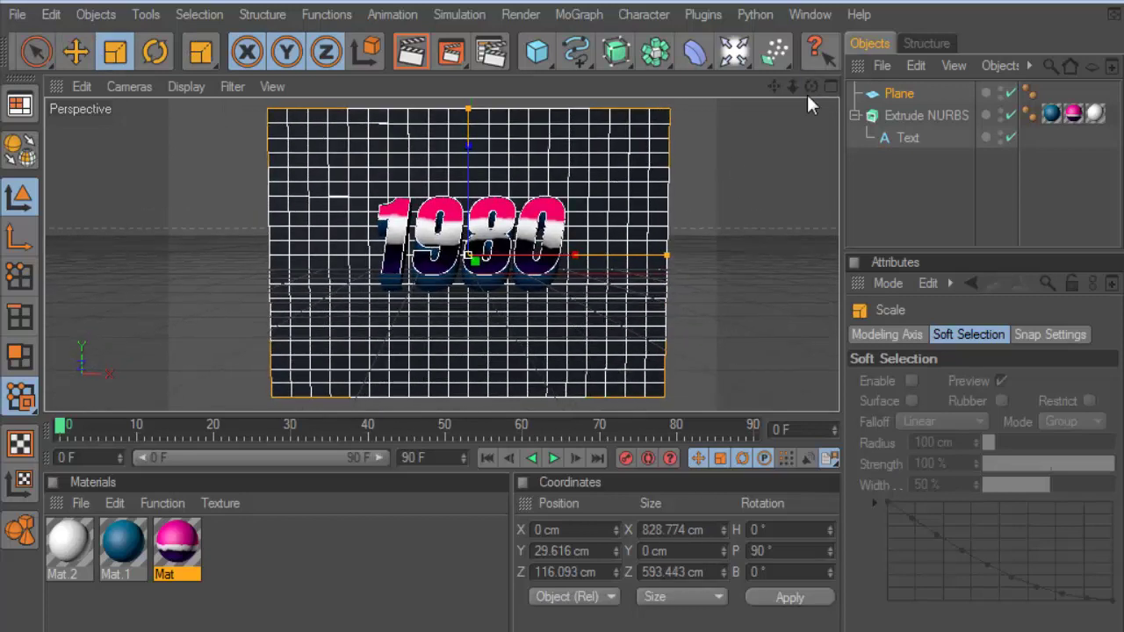
pyautogui.click(84, 502)
# Step: Create Mat.3 with specular off and the FjyeNlw.png neon-grid texture, apply it to the Plane, and render
pyautogui.click(95, 534)
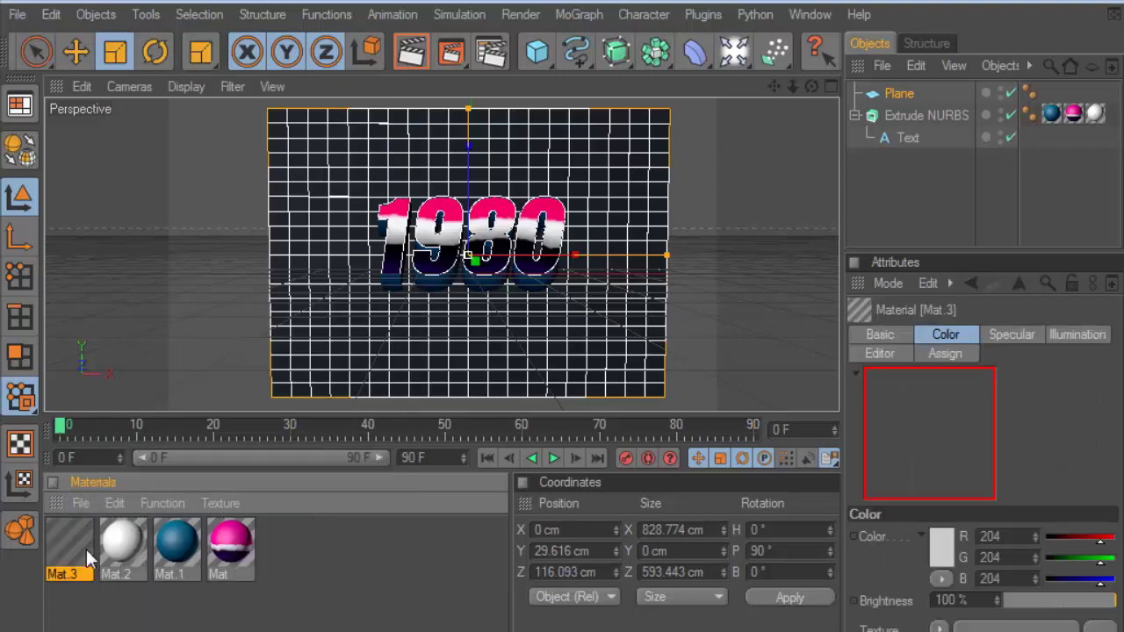
pyautogui.doubleClick(78, 534)
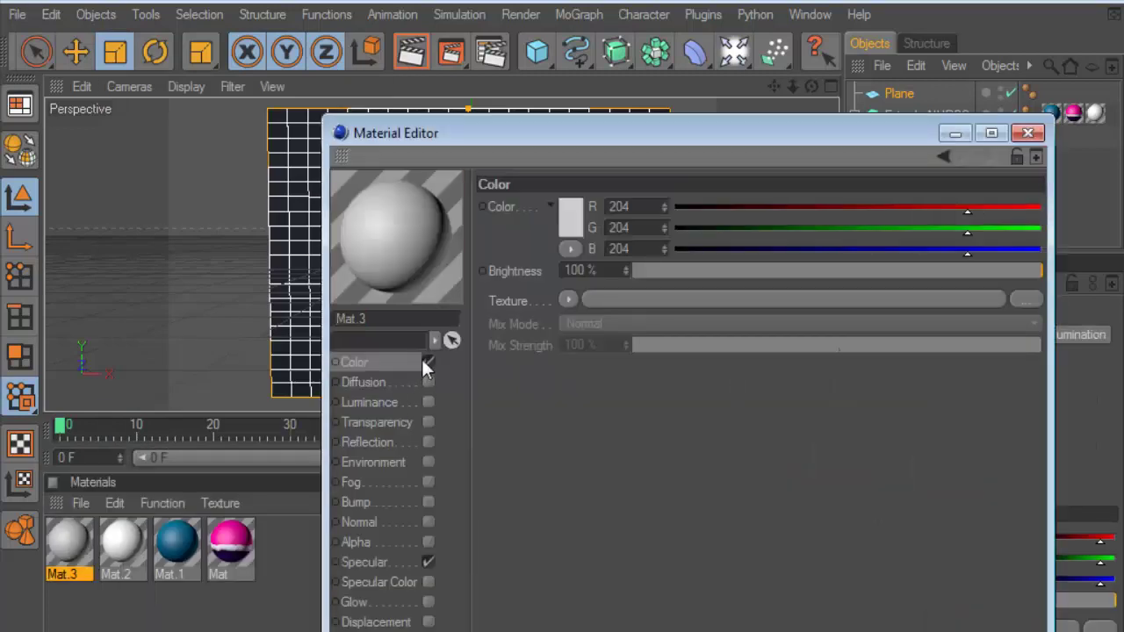
pyautogui.click(427, 562)
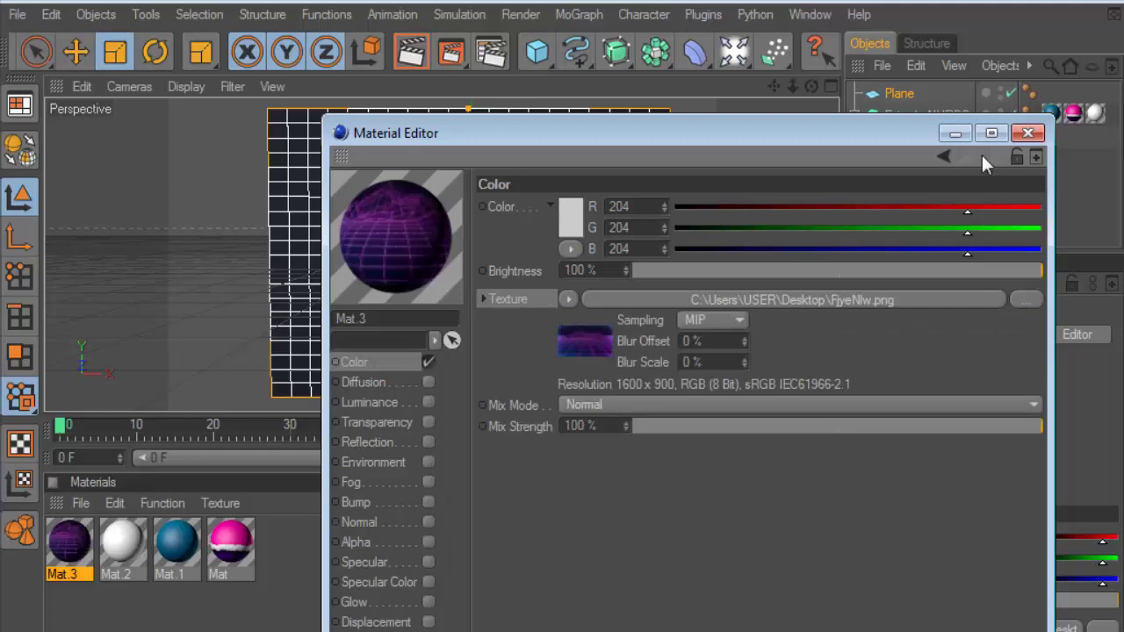
pyautogui.click(1027, 132)
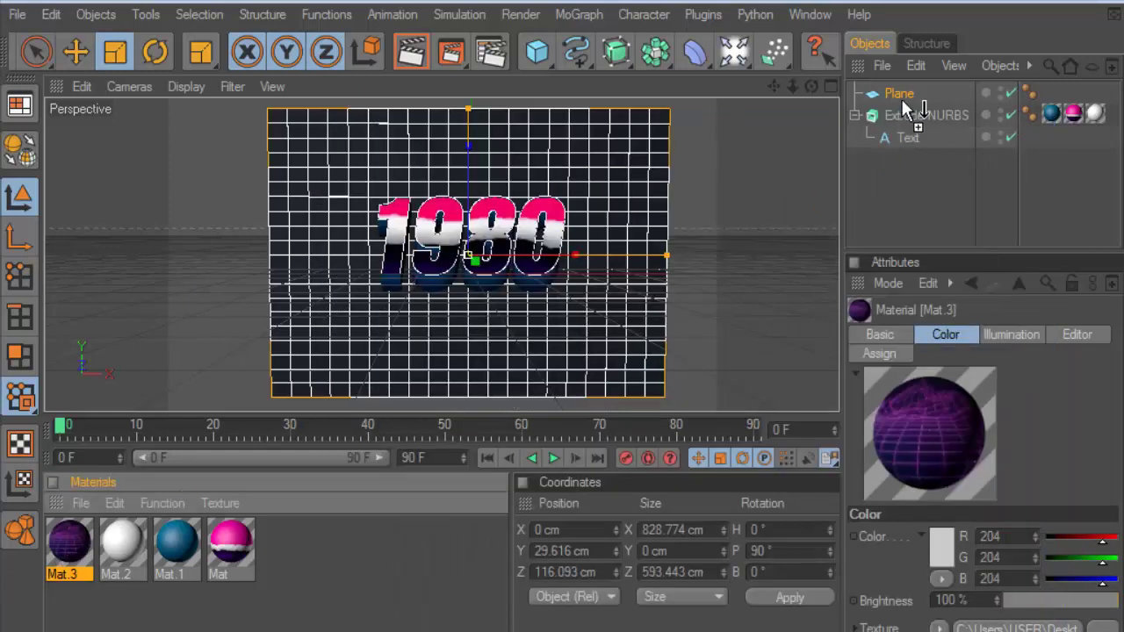
pyautogui.moveTo(902, 105); pyautogui.dragTo(900, 95)
pyautogui.click(411, 51)
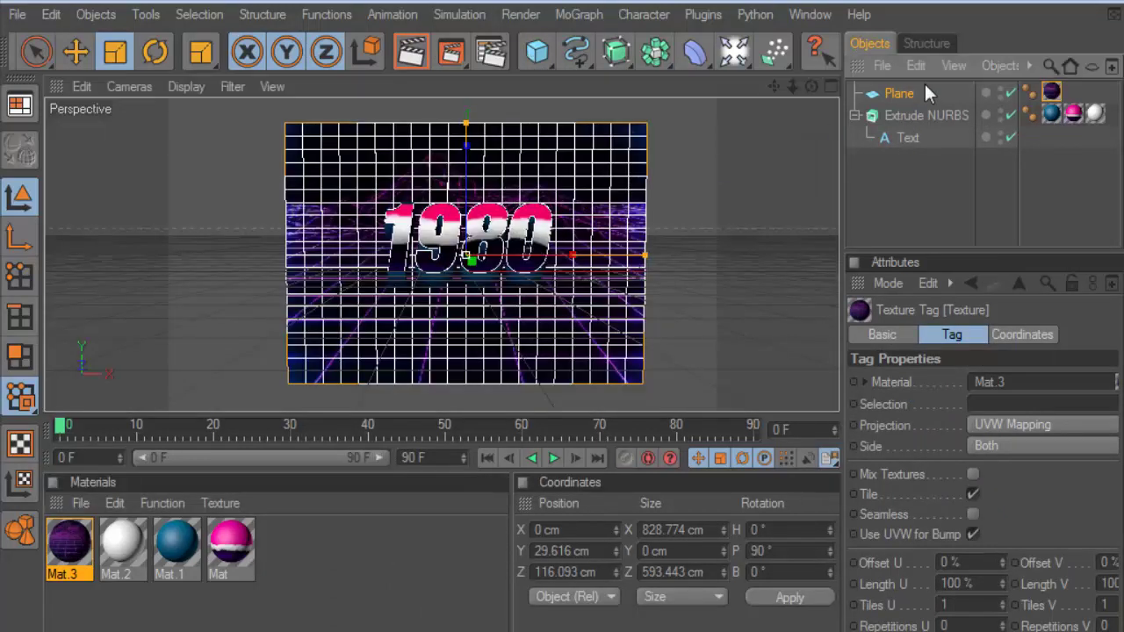
# Step: Select the grid plane, reduce its height, and render a check
pyautogui.click(923, 82)
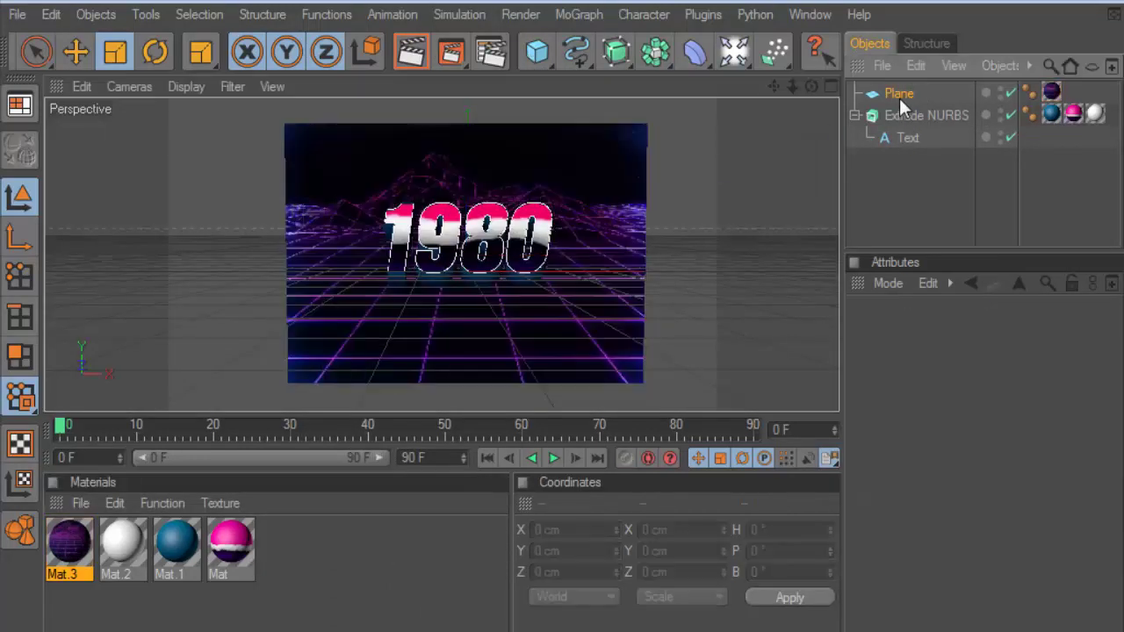
pyautogui.click(899, 94)
pyautogui.moveTo(466, 128)
pyautogui.mouseDown()
pyautogui.moveTo(466, 158)
pyautogui.moveTo(465, 139)
pyautogui.mouseUp()
pyautogui.click(78, 51)
pyautogui.click(425, 53)
# Step: Shorten the plane to about 829 × 388 cm, raise it to Y 53.783 cm, and render
pyautogui.scroll(1, 567, 250)
pyautogui.scroll(2, 566, 251)
pyautogui.scroll(2, 564, 246)
pyautogui.scroll(2, 565, 246)
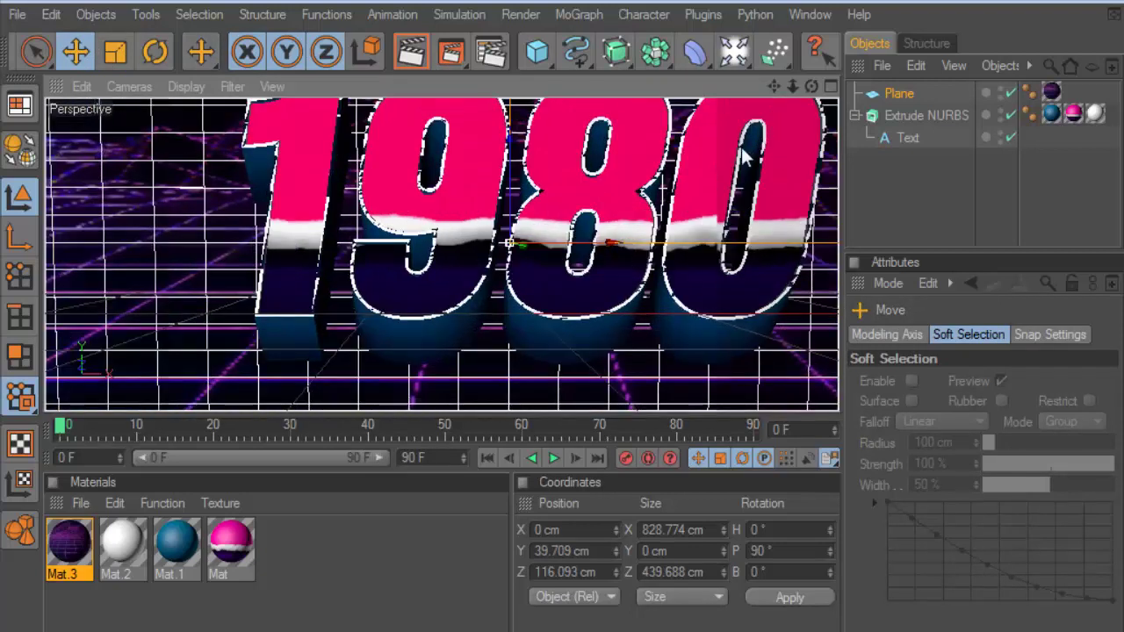
pyautogui.scroll(-3, 702, 171)
pyautogui.scroll(-3, 675, 184)
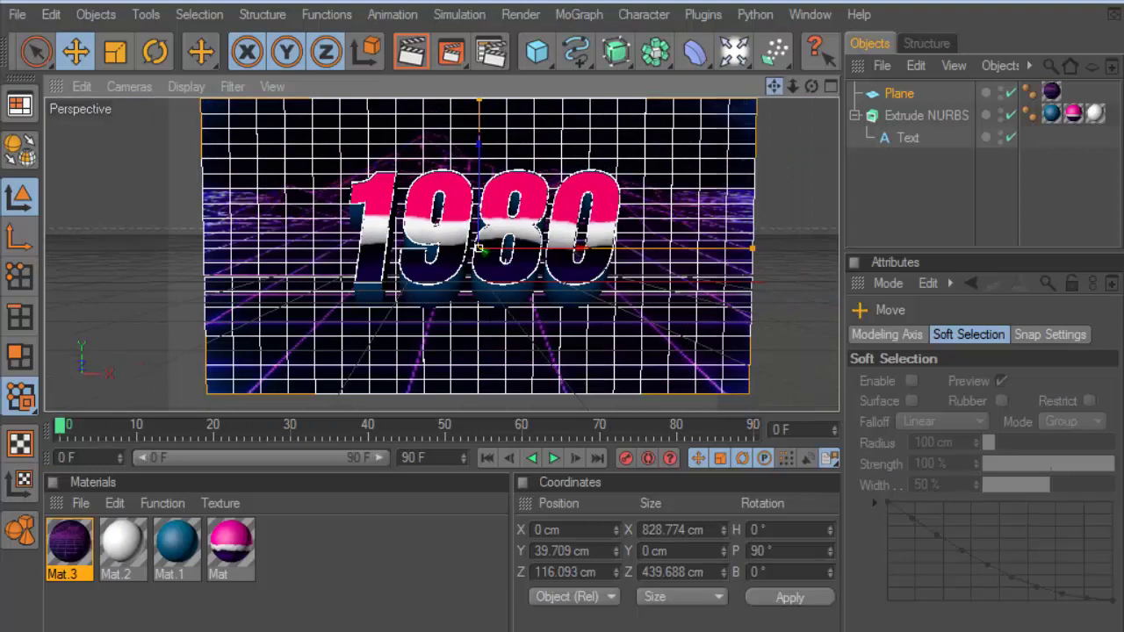
pyautogui.scroll(-1, 590, 167)
pyautogui.scroll(-2, 590, 167)
pyautogui.moveTo(449, 140); pyautogui.dragTo(449, 155)
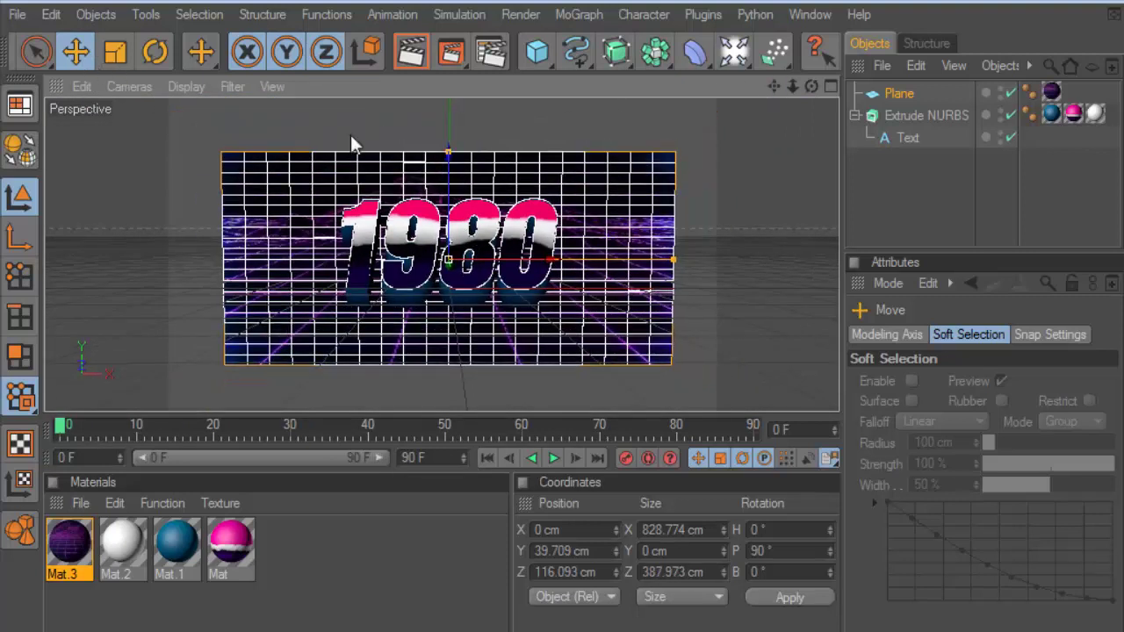
pyautogui.moveTo(451, 175); pyautogui.dragTo(451, 166)
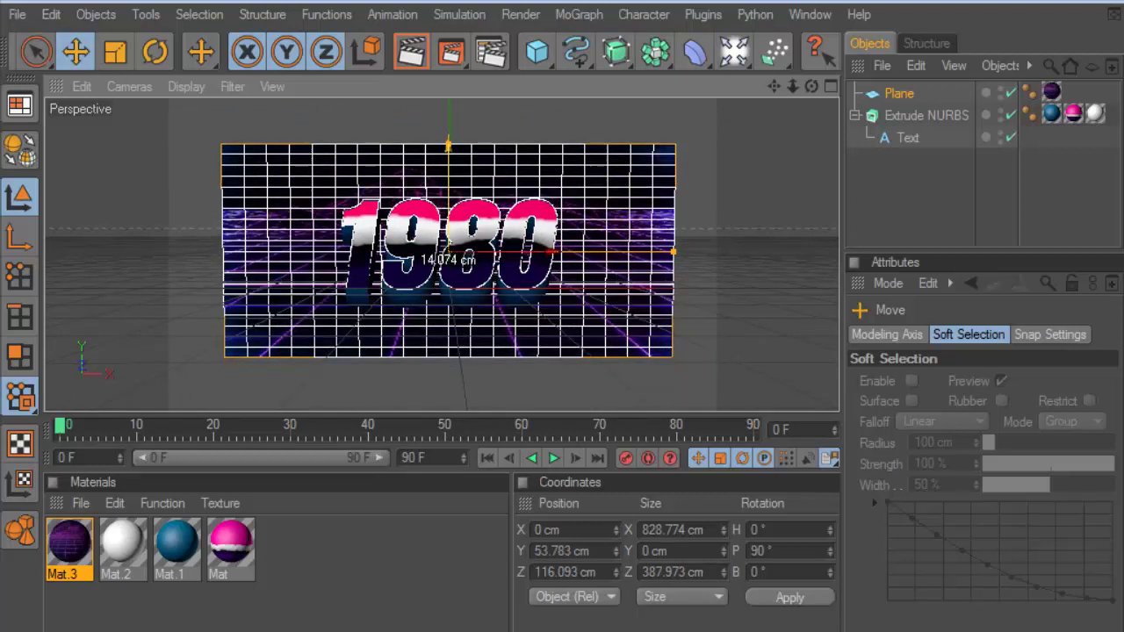
pyautogui.scroll(1, 465, 202)
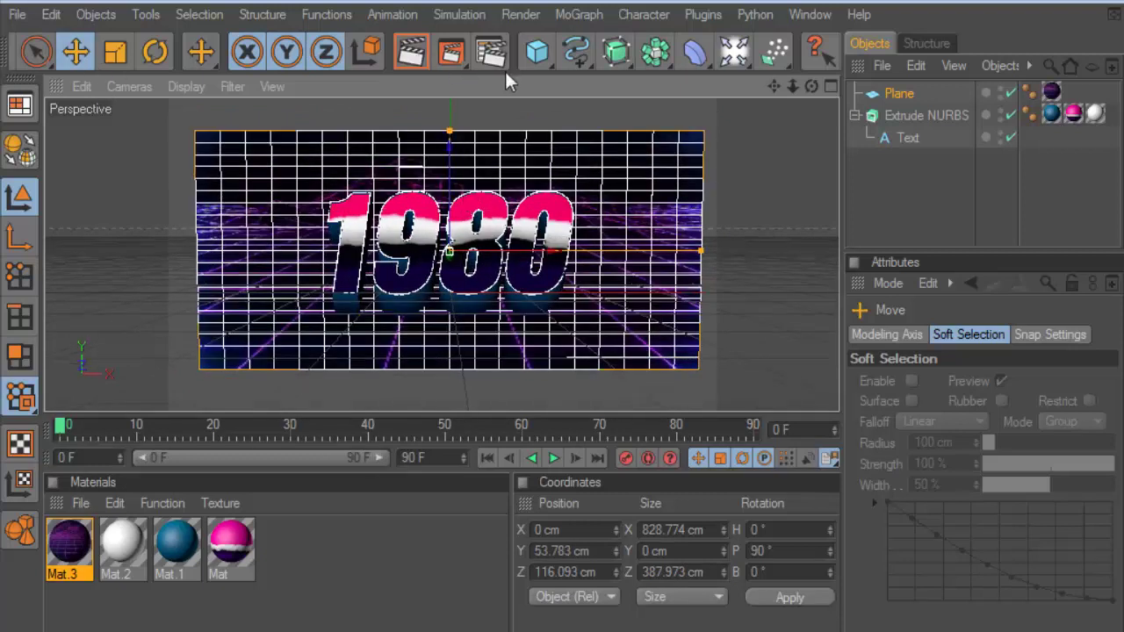
pyautogui.hotkey('ctrl', 'r')
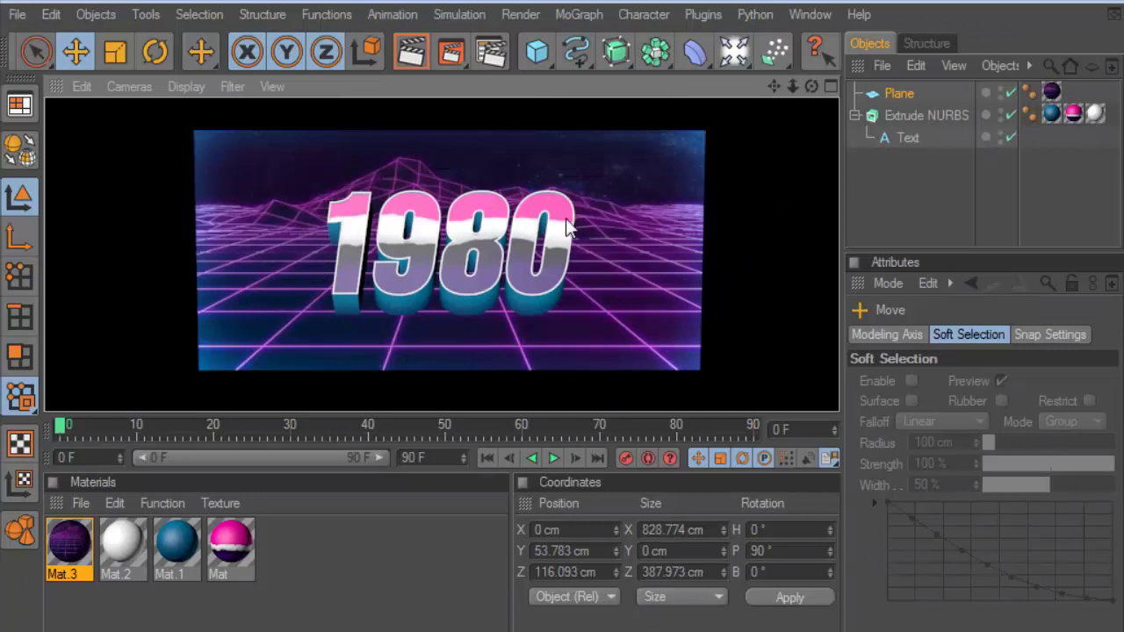
pyautogui.click(897, 94)
# Step: Add a light and position it in front of and above the 1980 text
pyautogui.moveTo(815, 51); pyautogui.dragTo(814, 68)
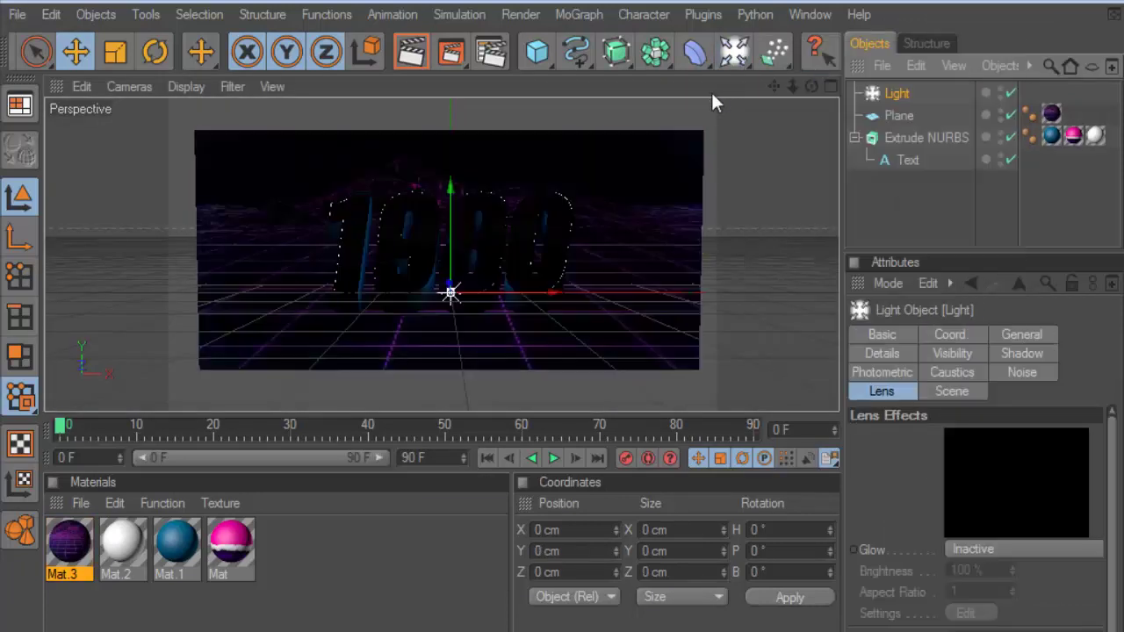
pyautogui.click(833, 86)
pyautogui.moveTo(282, 349); pyautogui.dragTo(254, 314)
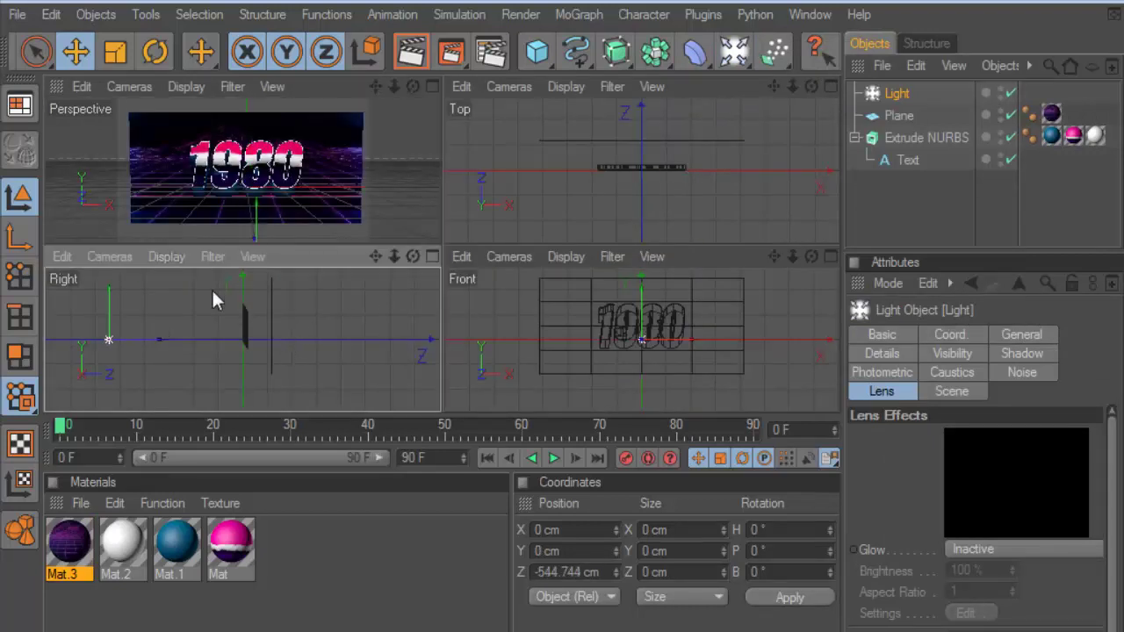
pyautogui.moveTo(108, 292); pyautogui.dragTo(164, 288)
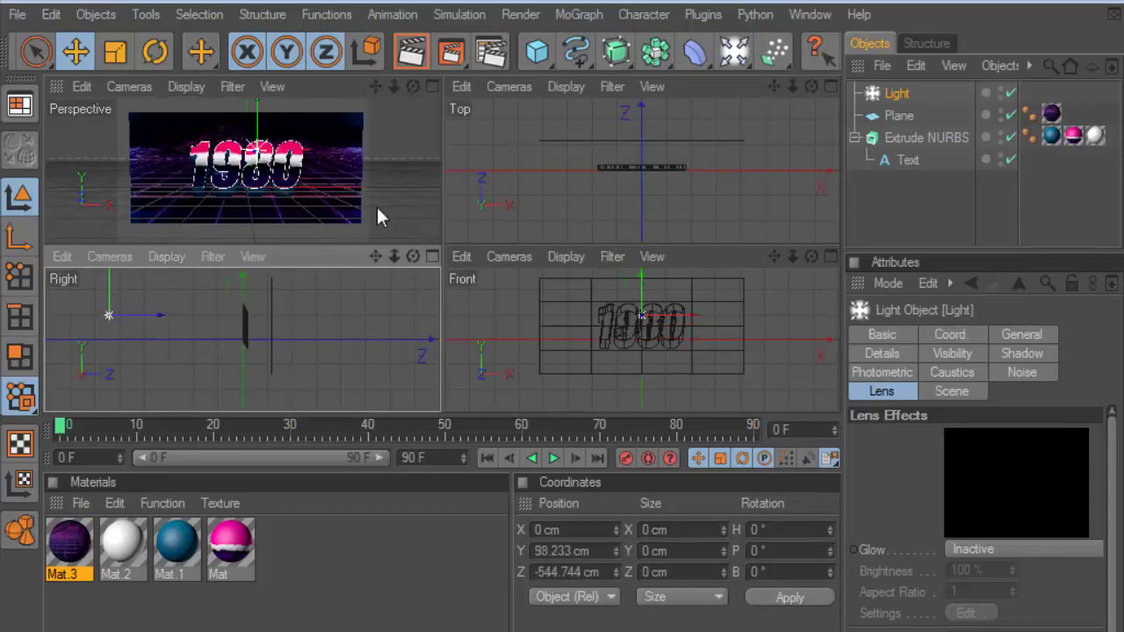
pyautogui.click(432, 86)
pyautogui.moveTo(572, 212); pyautogui.dragTo(421, 193)
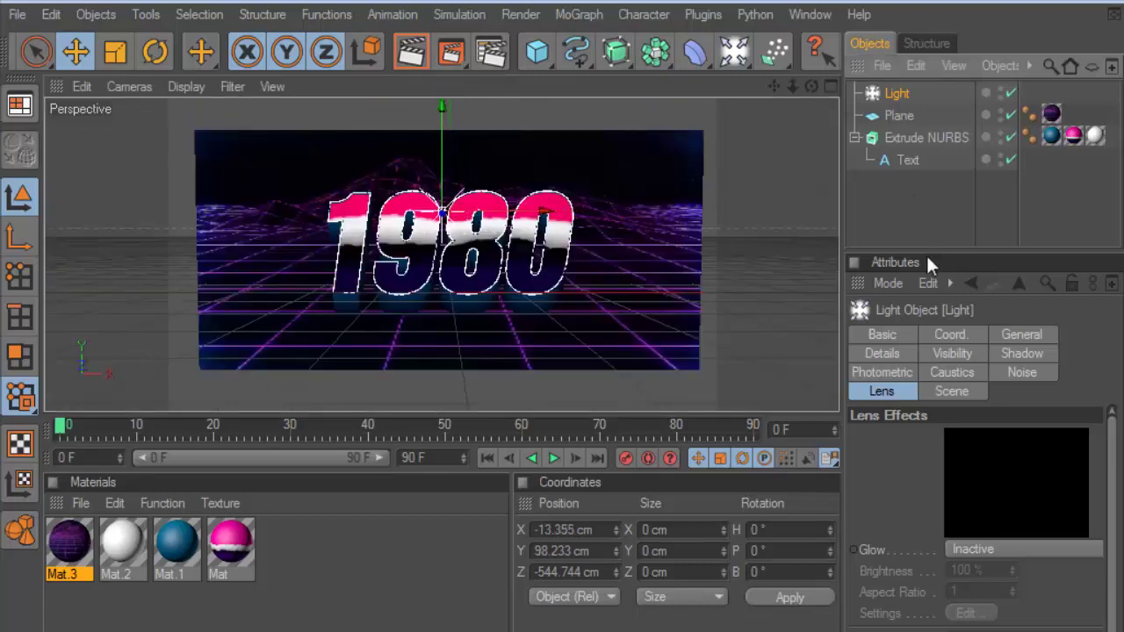
# Step: Keep the light as Omni with Shadow Maps (Soft) shadows and render a preview
pyautogui.moveTo(929, 254); pyautogui.dragTo(933, 185)
pyautogui.click(1021, 263)
pyautogui.click(964, 450)
pyautogui.click(965, 451)
pyautogui.click(966, 472)
pyautogui.click(971, 516)
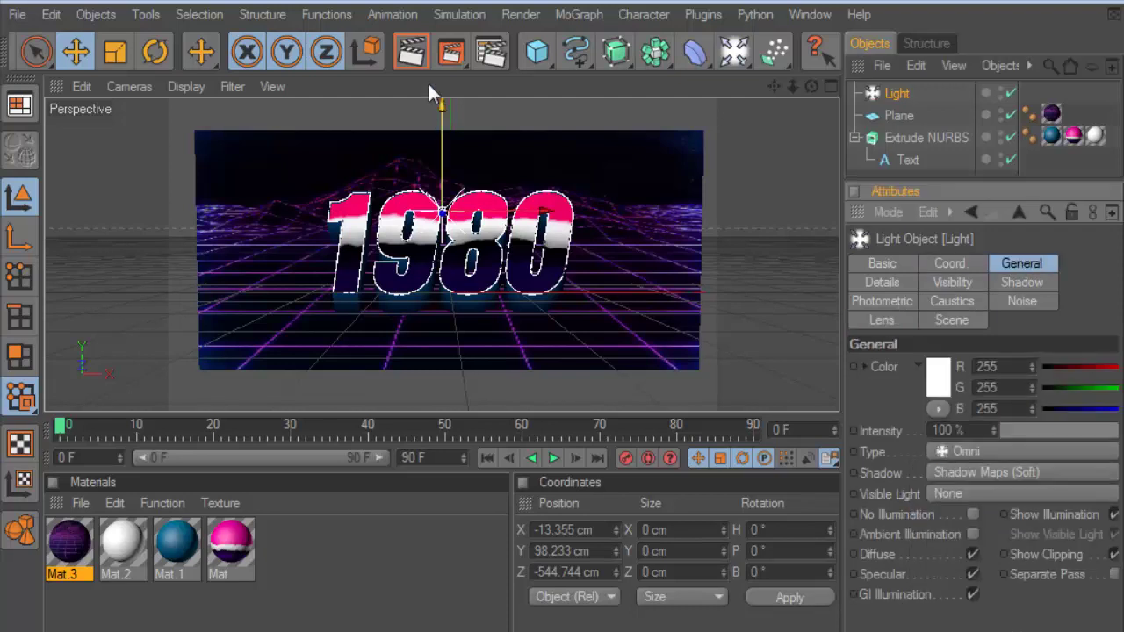
pyautogui.click(417, 57)
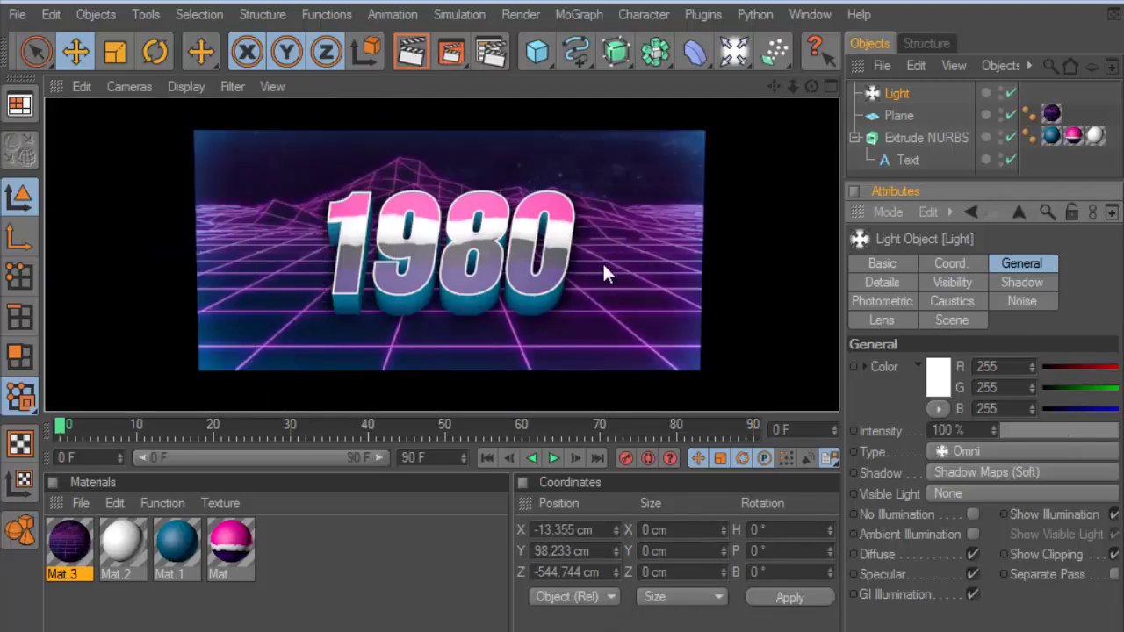
# Step: Move the light closer to the text, re-render, and add a second light
pyautogui.click(831, 86)
pyautogui.moveTo(166, 315); pyautogui.dragTo(204, 314)
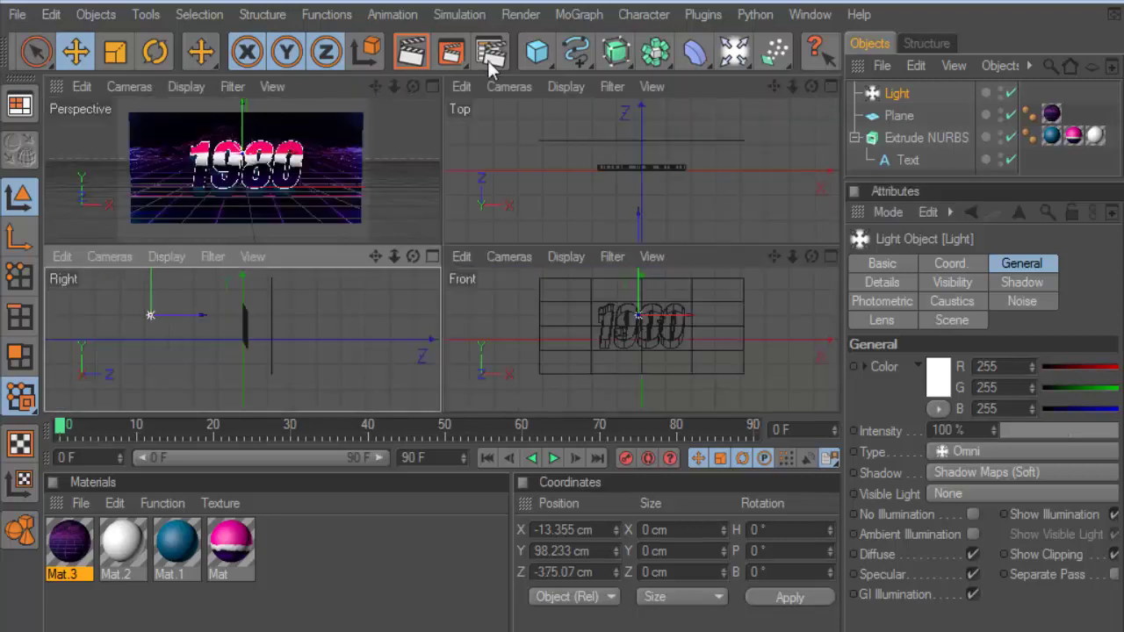
pyautogui.click(433, 86)
pyautogui.click(413, 53)
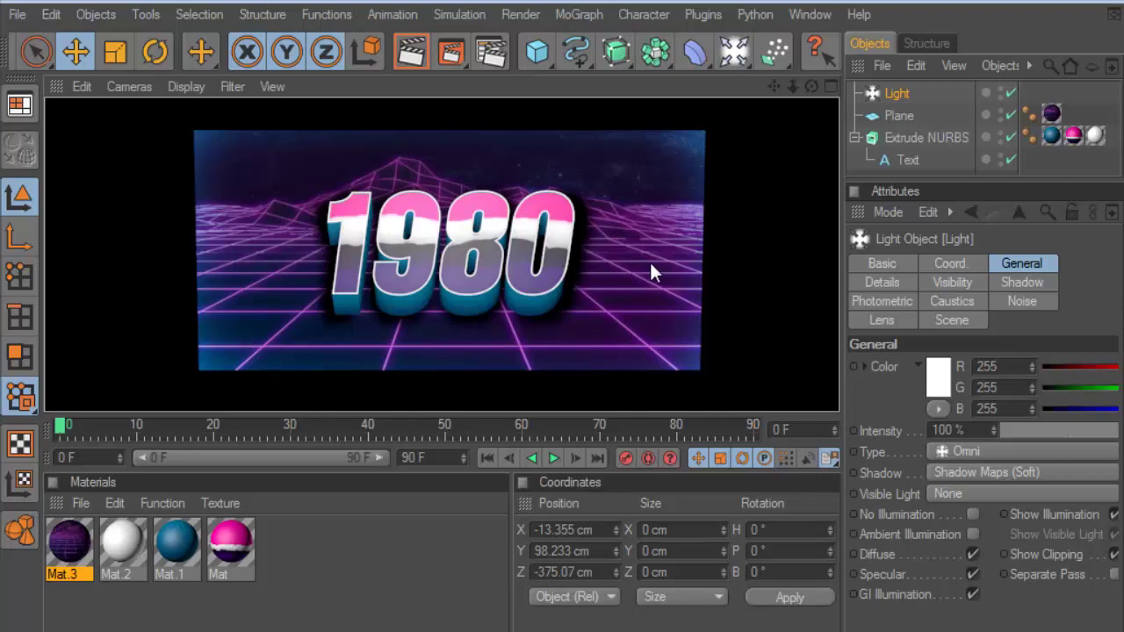
pyautogui.click(897, 115)
pyautogui.click(904, 160)
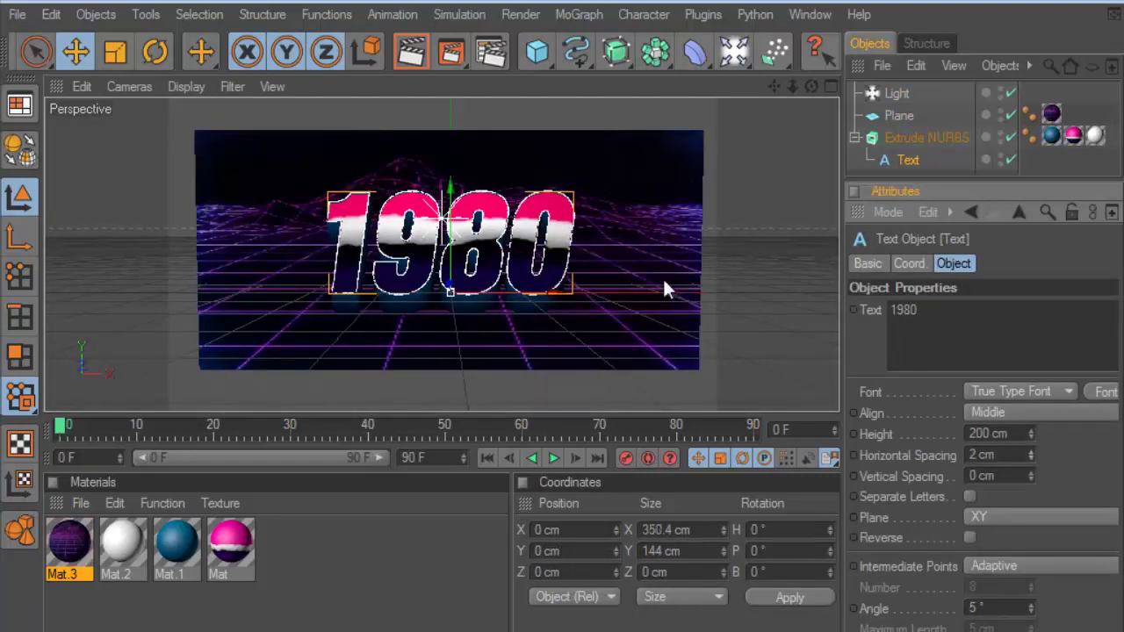
pyautogui.click(411, 51)
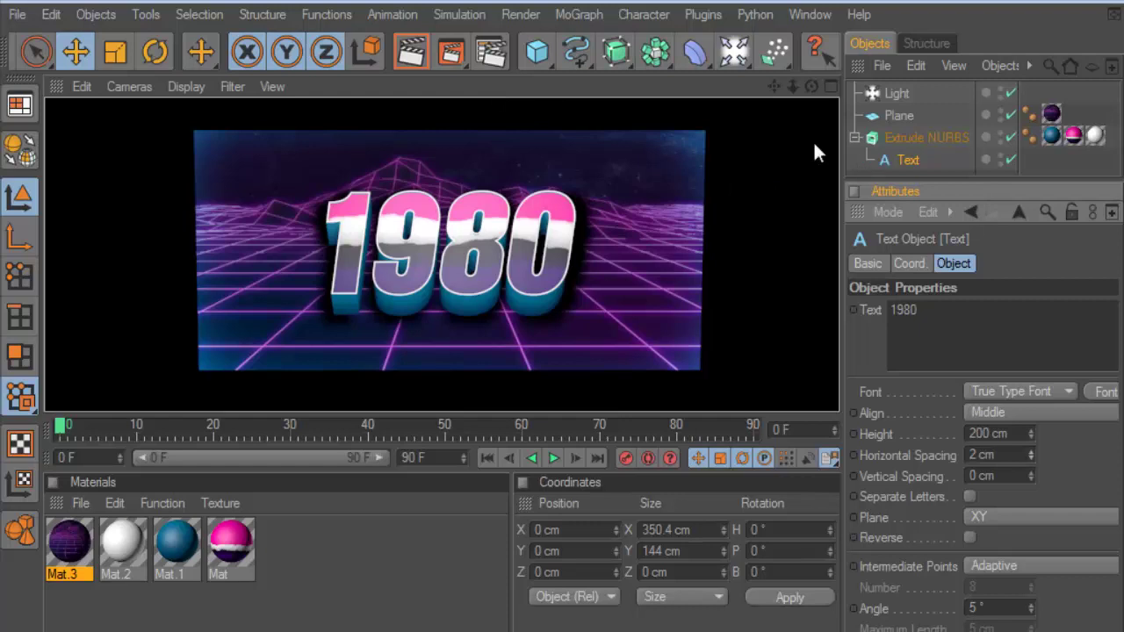
pyautogui.moveTo(739, 61); pyautogui.dragTo(797, 73)
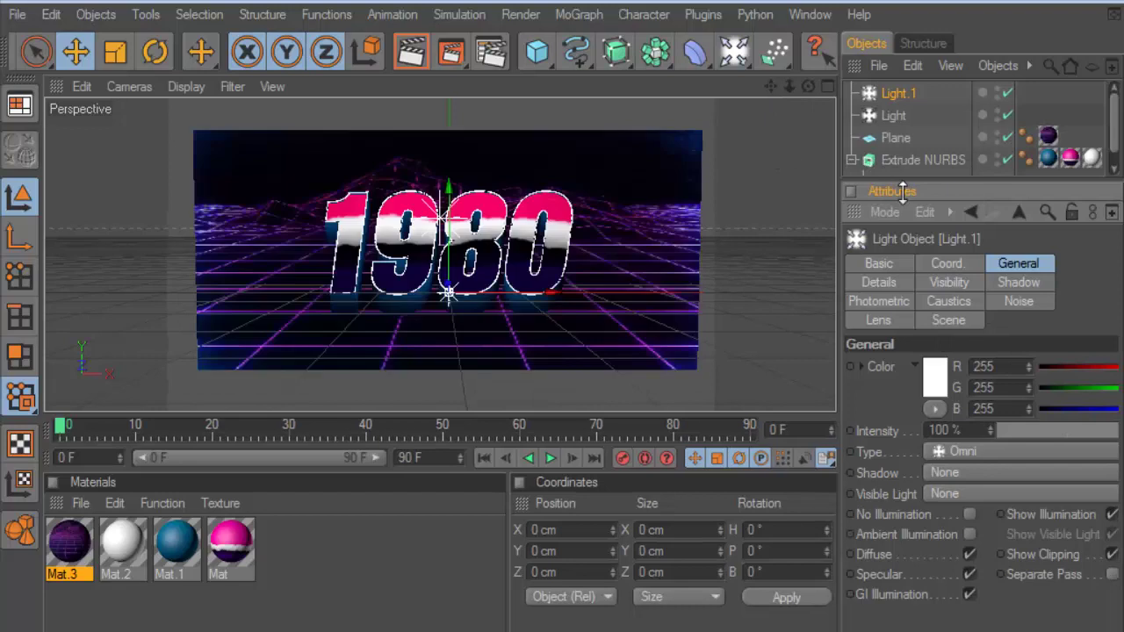
# Step: Set Light.1's lens Glow to Purple and render a preview
pyautogui.moveTo(901, 192); pyautogui.dragTo(902, 152)
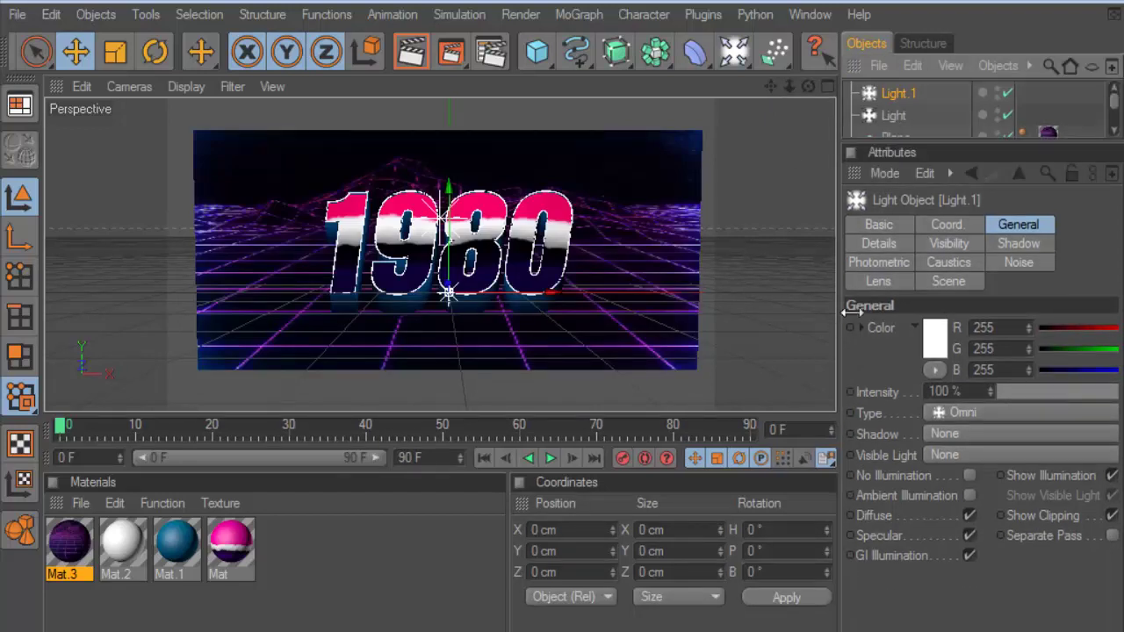
pyautogui.moveTo(853, 310); pyautogui.dragTo(787, 311)
pyautogui.click(895, 262)
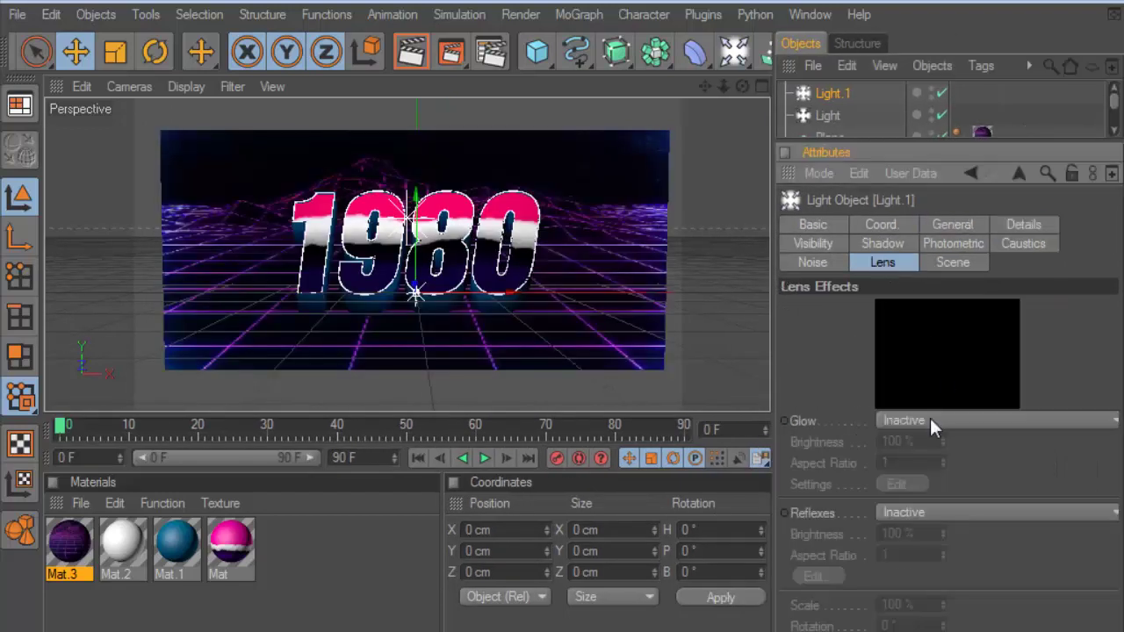
pyautogui.click(936, 425)
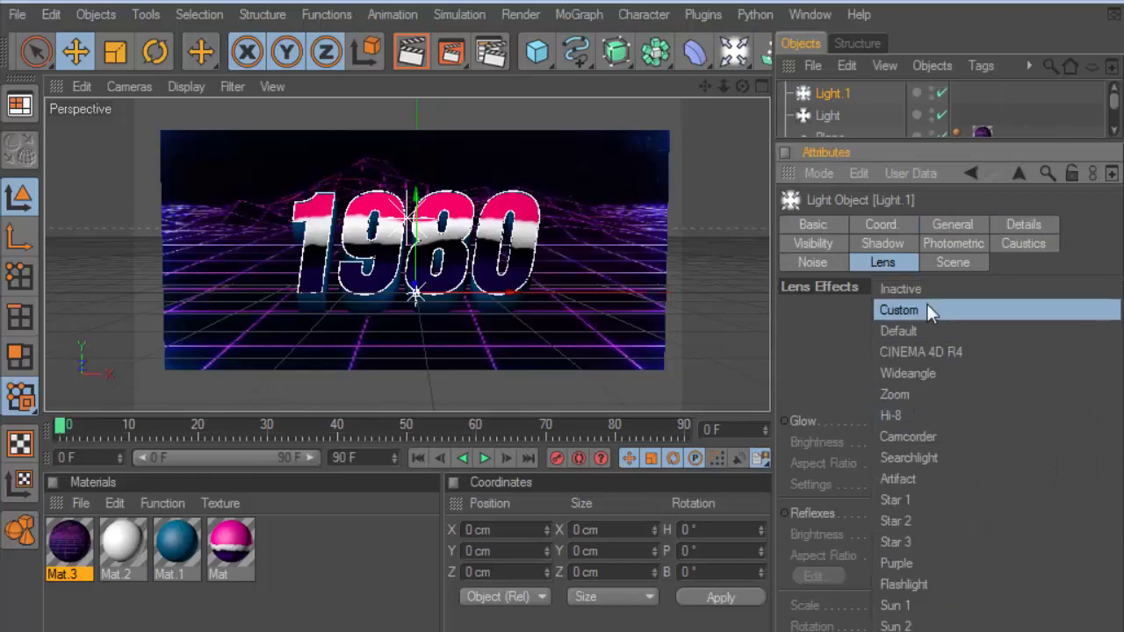
pyautogui.click(927, 307)
pyautogui.click(946, 421)
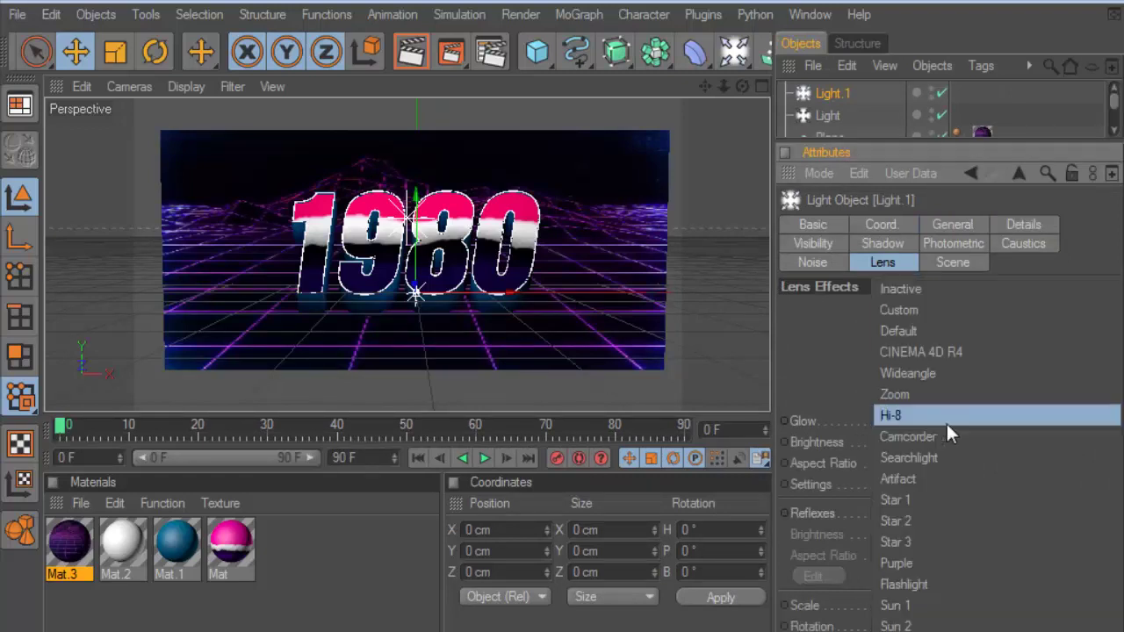
pyautogui.click(926, 563)
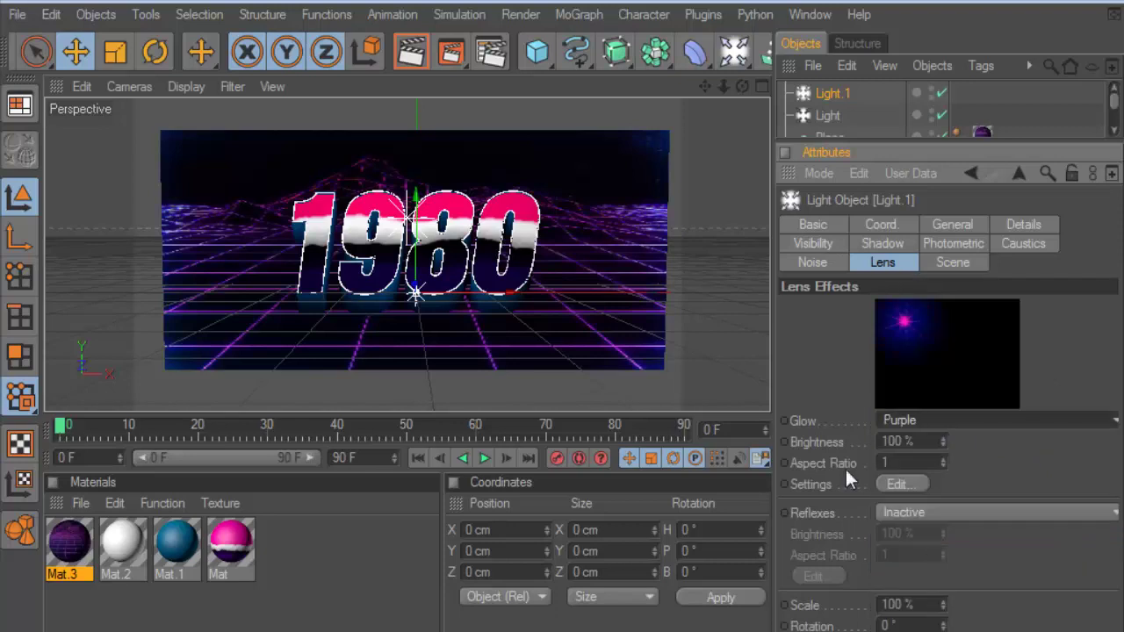
pyautogui.click(412, 61)
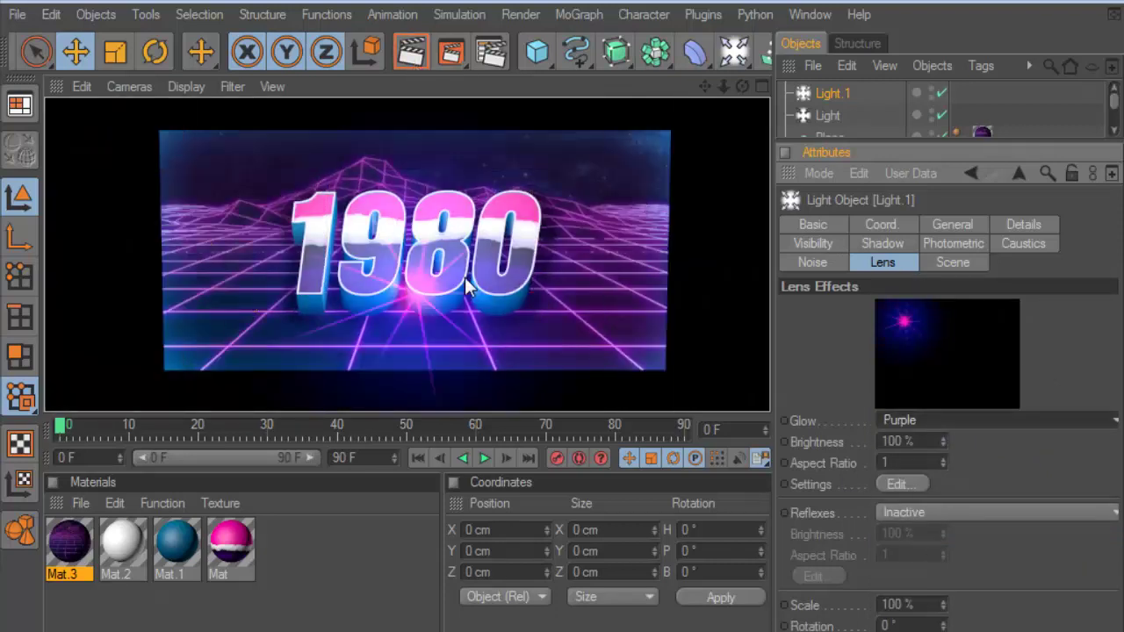
# Step: Move Light.1 right of the text to about X 148 cm, render, and enlarge the viewport
pyautogui.click(827, 98)
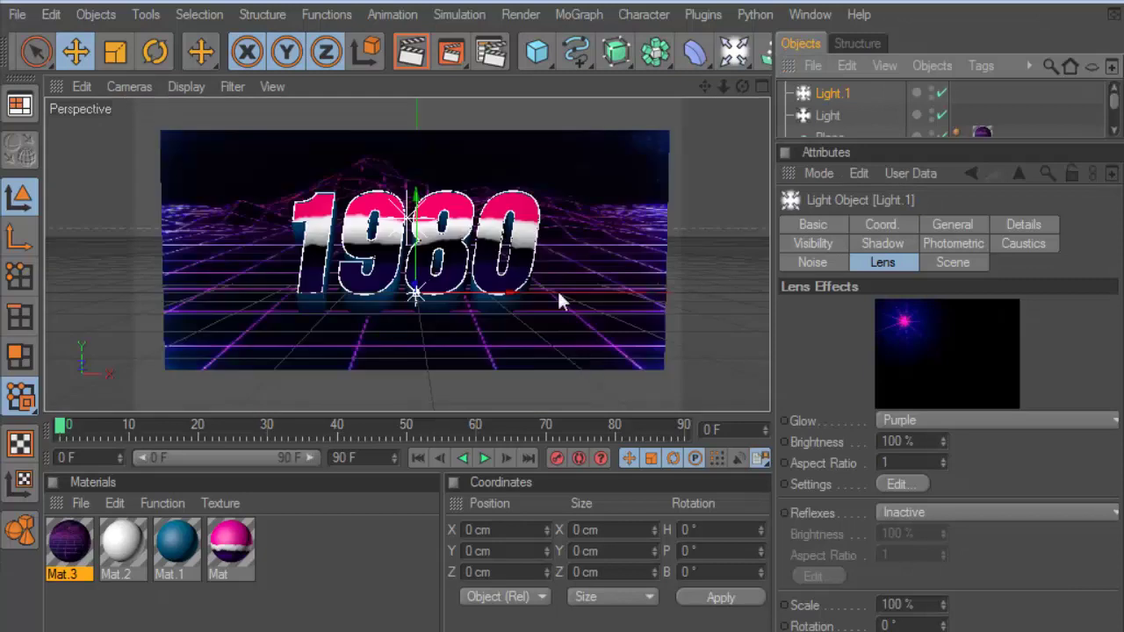
pyautogui.moveTo(510, 300); pyautogui.dragTo(614, 300)
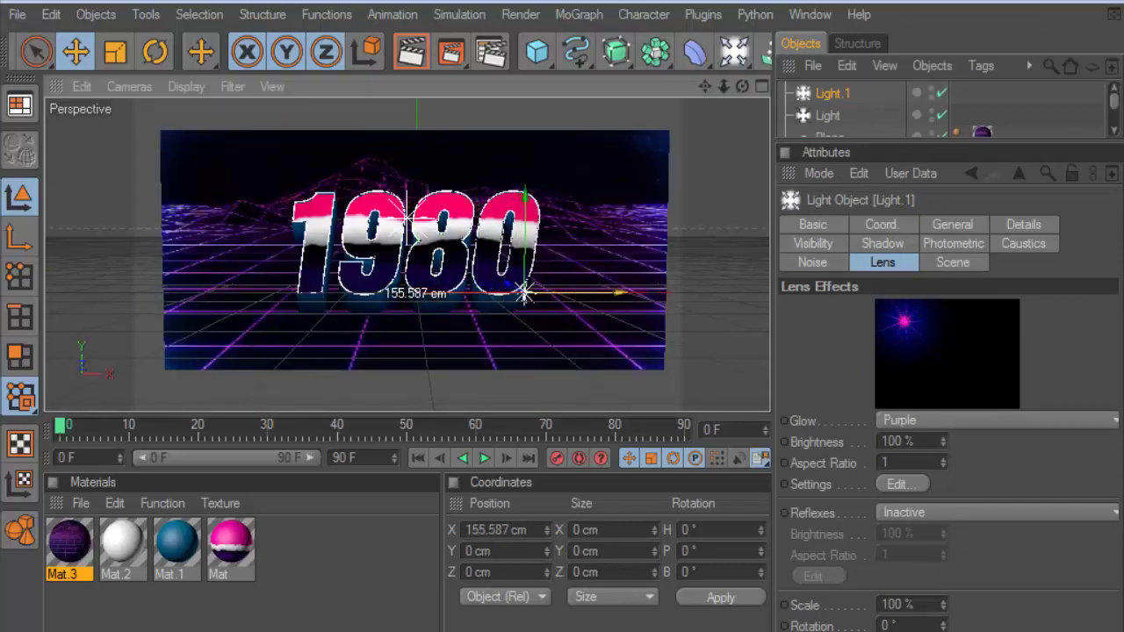
pyautogui.click(412, 59)
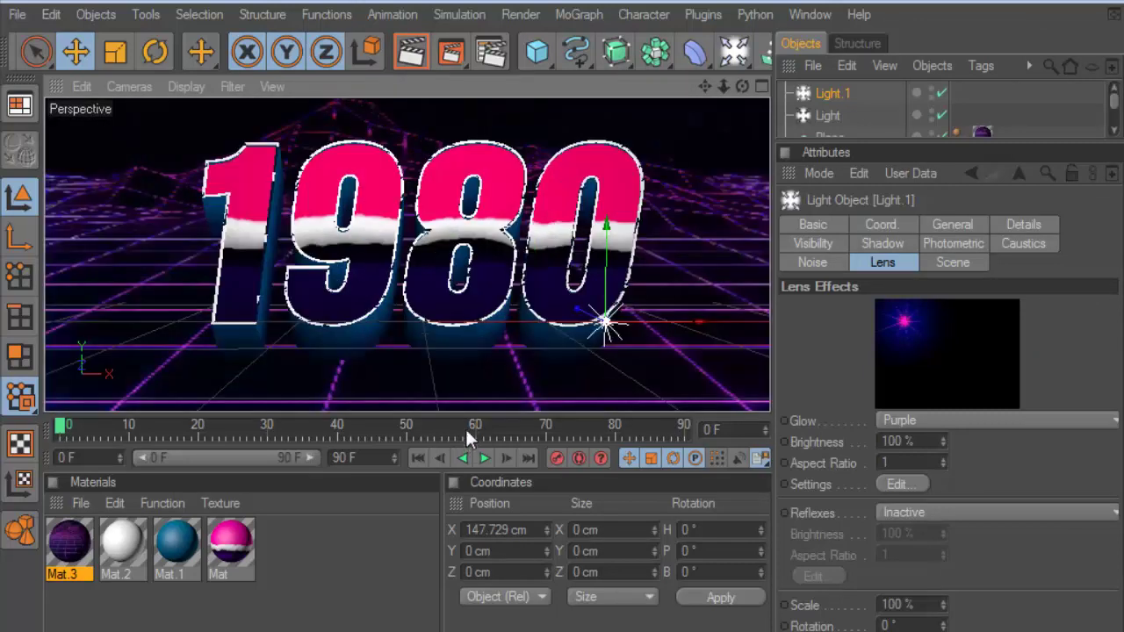
pyautogui.moveTo(479, 425); pyautogui.dragTo(479, 577)
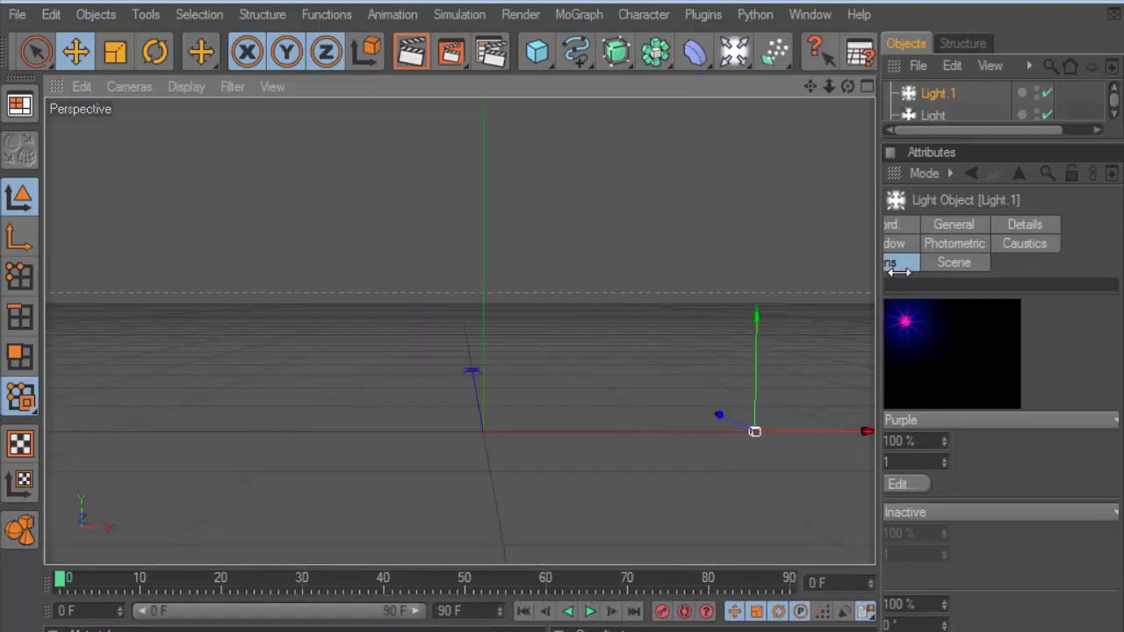
pyautogui.moveTo(784, 275); pyautogui.dragTo(904, 274)
pyautogui.moveTo(835, 88); pyautogui.dragTo(565, 303)
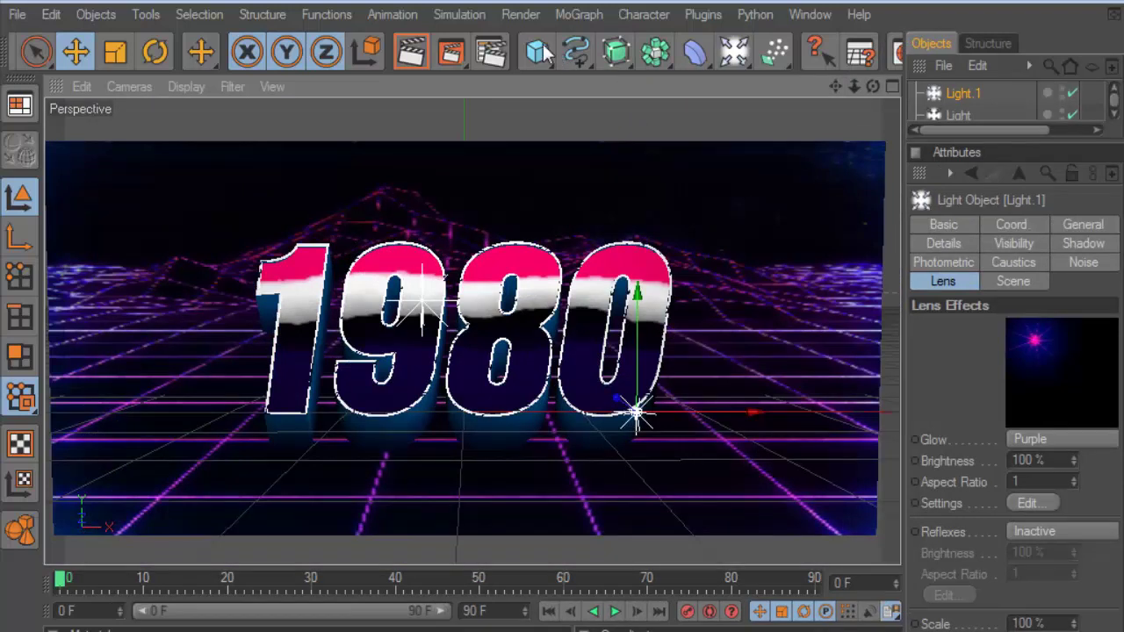
# Step: Add a cube with filleted edges, undoing an accidental height increase
pyautogui.moveTo(546, 53); pyautogui.dragTo(597, 70)
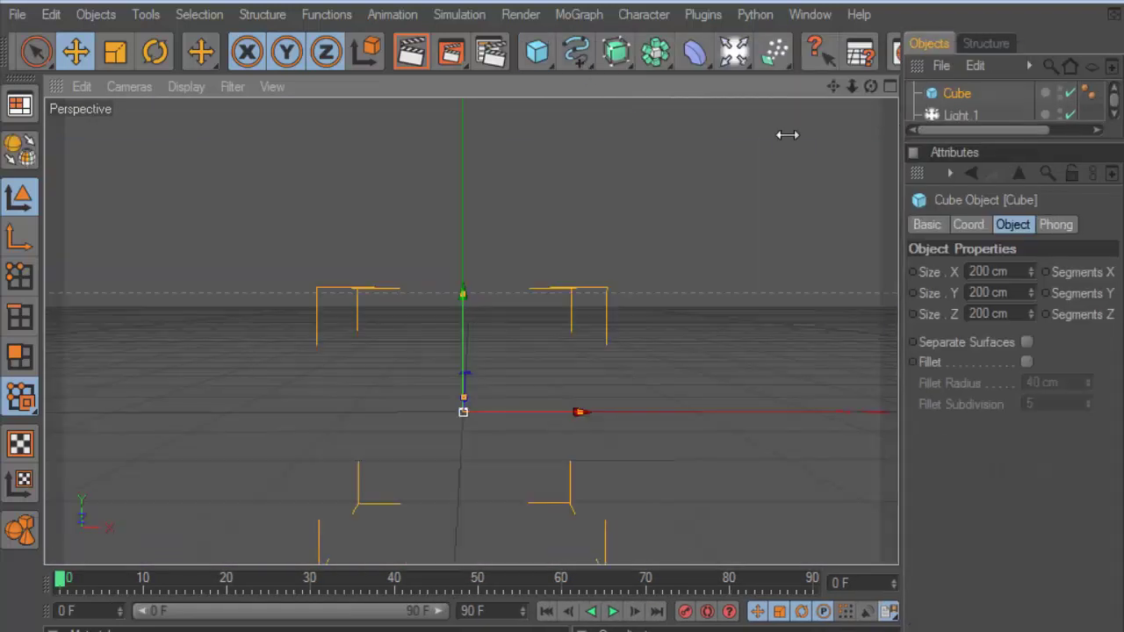
pyautogui.moveTo(913, 126); pyautogui.dragTo(794, 125)
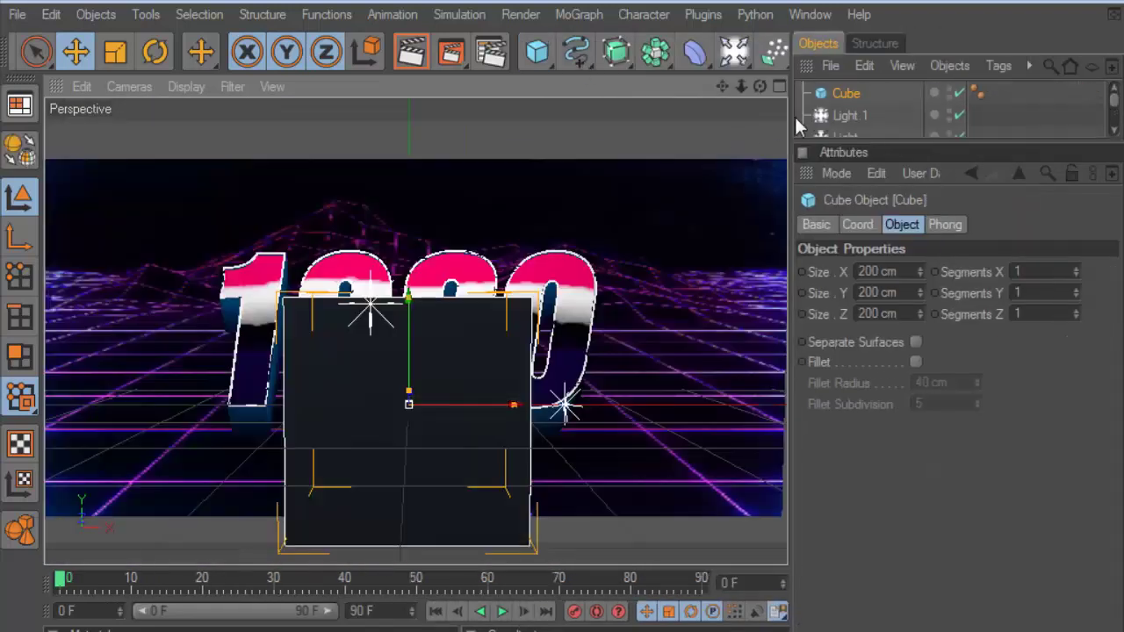
pyautogui.click(916, 361)
pyautogui.moveTo(409, 298); pyautogui.dragTo(409, 260)
pyautogui.click(51, 14)
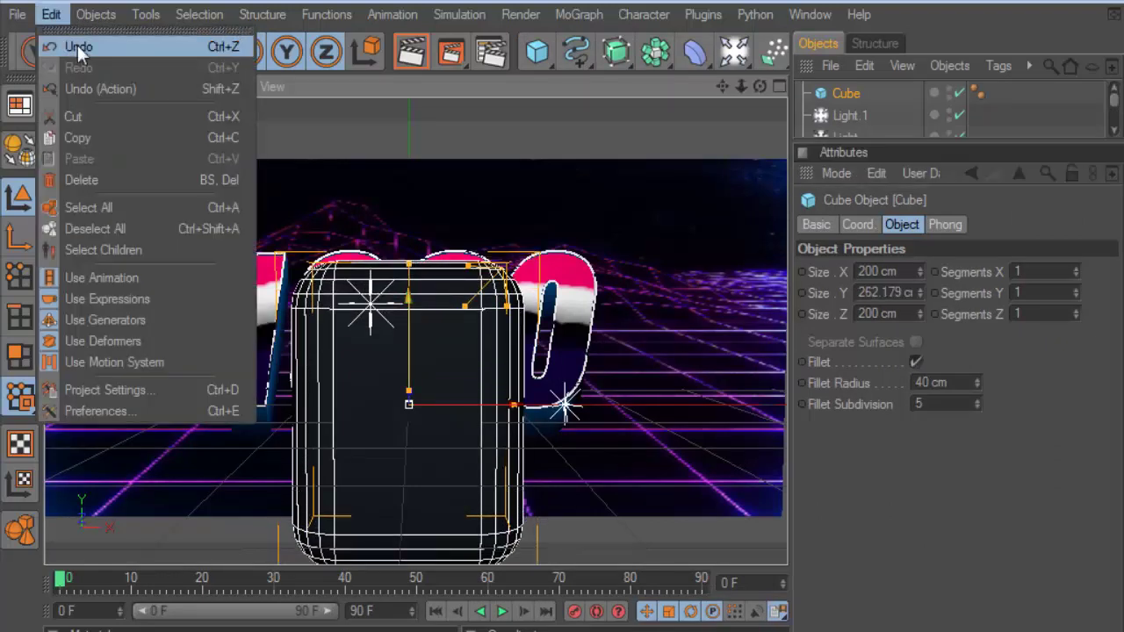
pyautogui.click(79, 47)
# Step: Shrink the cube and place it above and right of the 1980 numbers, then preview-render
pyautogui.click(128, 55)
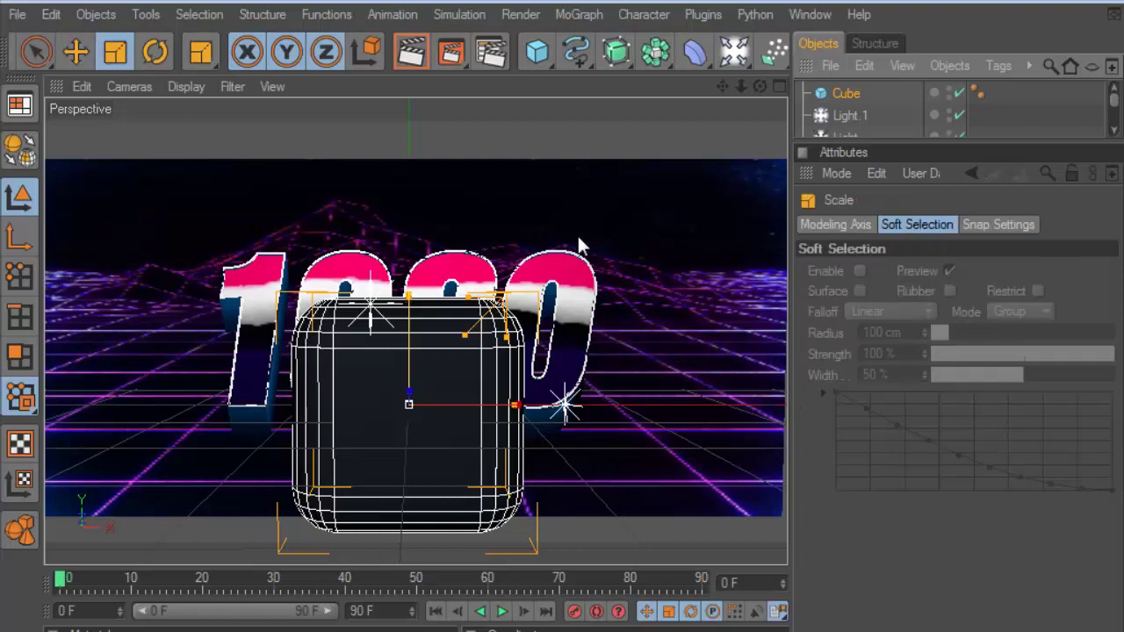
pyautogui.moveTo(484, 208); pyautogui.dragTo(342, 208)
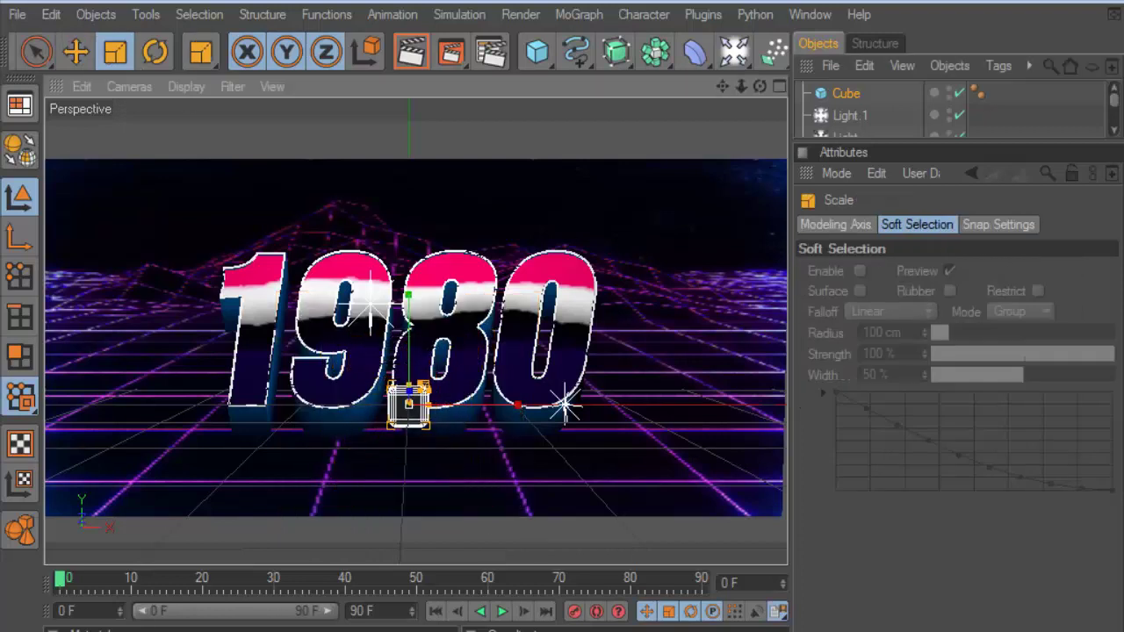
pyautogui.click(75, 54)
pyautogui.moveTo(412, 405); pyautogui.dragTo(639, 405)
pyautogui.moveTo(639, 302); pyautogui.dragTo(639, 163)
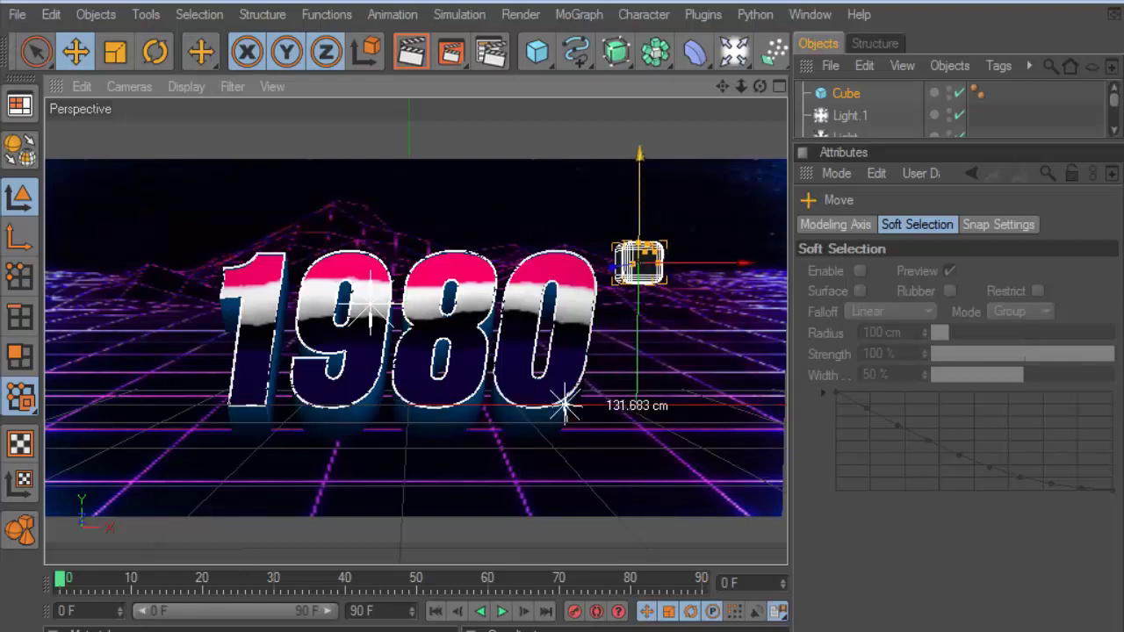
pyautogui.moveTo(738, 262); pyautogui.dragTo(728, 259)
pyautogui.click(412, 50)
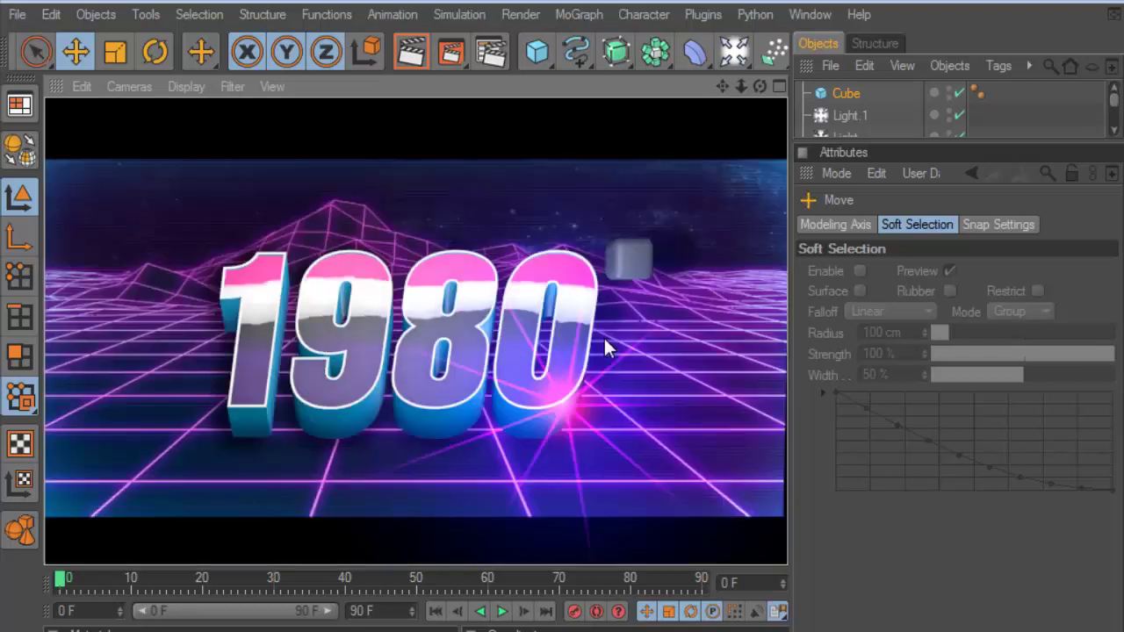
pyautogui.click(605, 264)
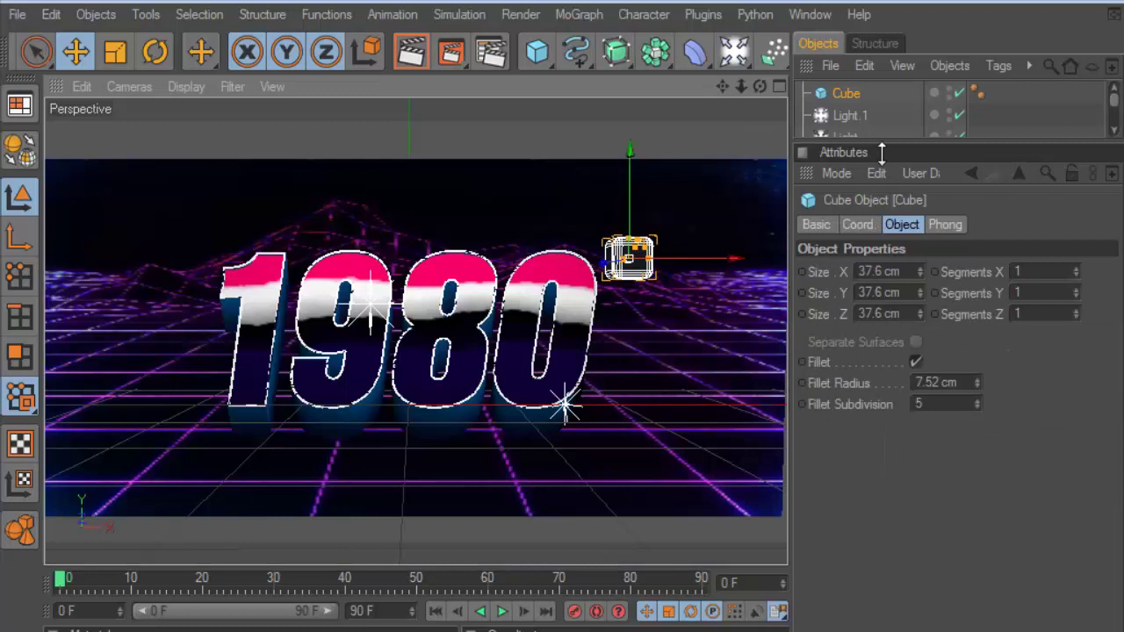
# Step: Enlarge the object list and select the duplicate text object's 1980 text for replacement
pyautogui.moveTo(875, 154); pyautogui.dragTo(876, 288)
pyautogui.moveTo(878, 235)
pyautogui.mouseDown()
pyautogui.moveTo(852, 180)
pyautogui.moveTo(856, 248)
pyautogui.mouseUp()
pyautogui.click(856, 249)
pyautogui.moveTo(867, 407); pyautogui.dragTo(784, 397)
# Step: Change the second text copy to 'S' and set its font to lazer84
pyautogui.write('S')
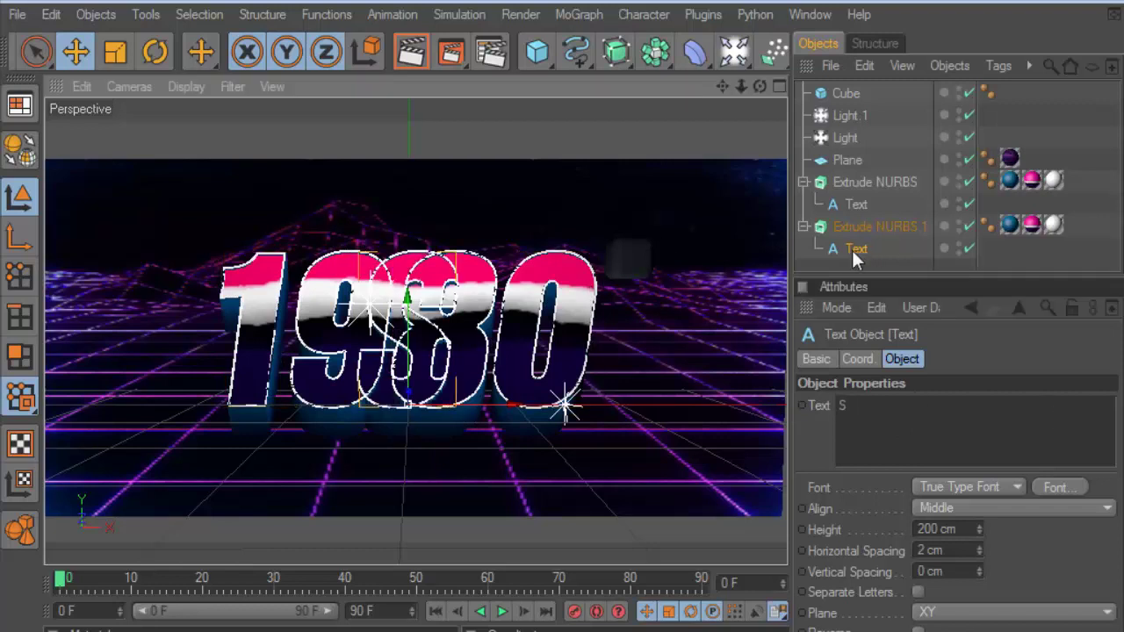
pyautogui.click(1070, 489)
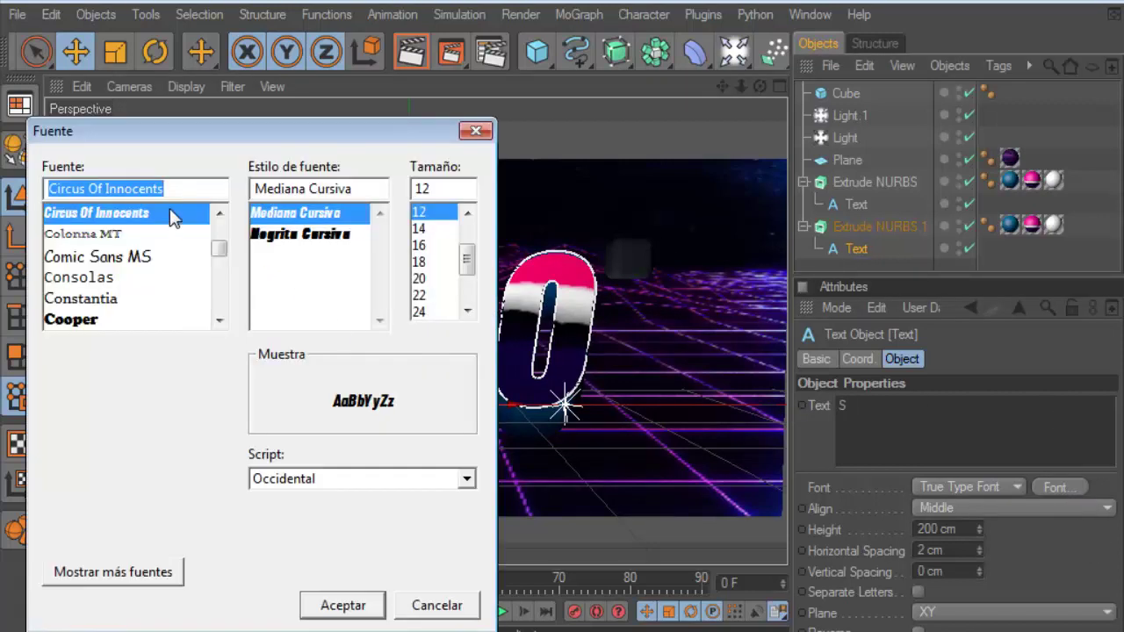
pyautogui.write('l')
pyautogui.click(88, 234)
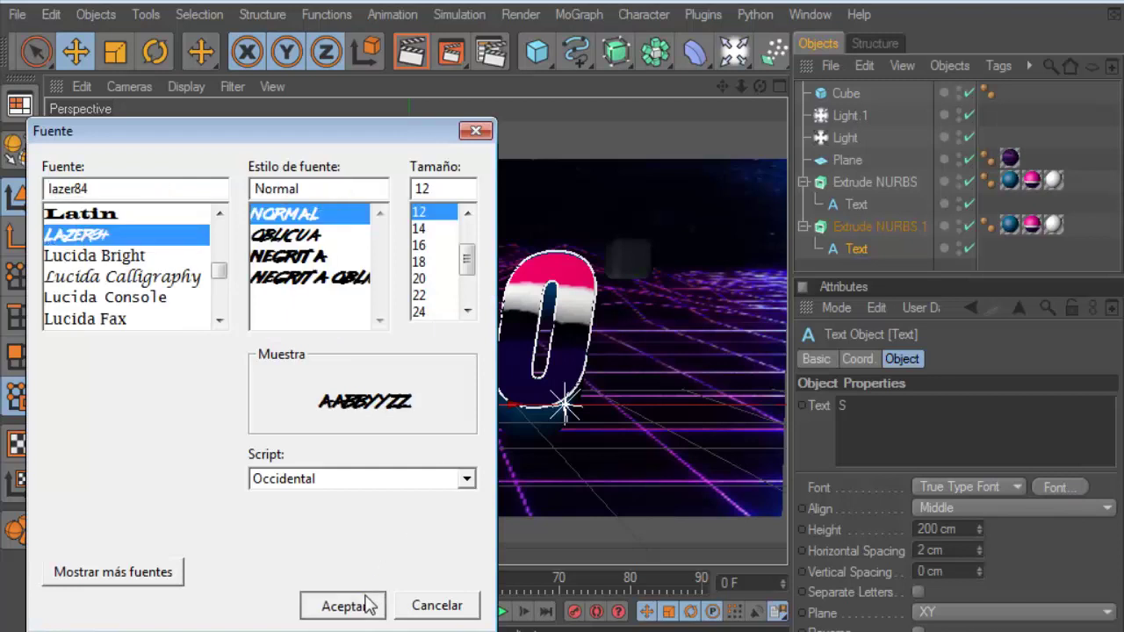
pyautogui.click(369, 604)
# Step: Shrink the S and move it right and up beside the apostrophe cube
pyautogui.click(115, 52)
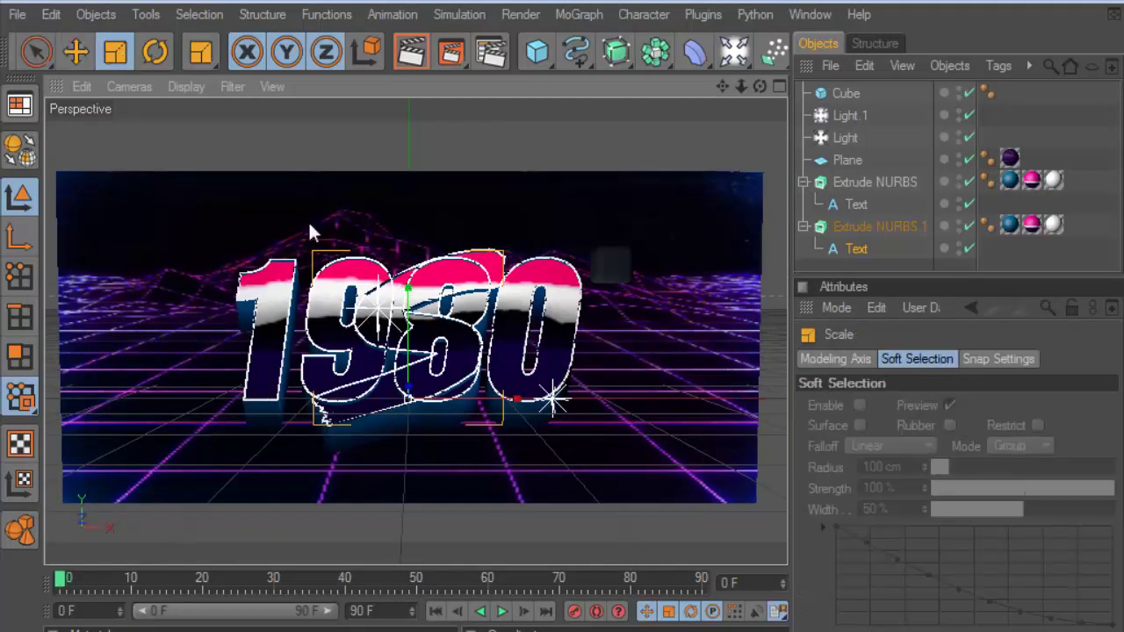
pyautogui.moveTo(527, 413); pyautogui.dragTo(474, 412)
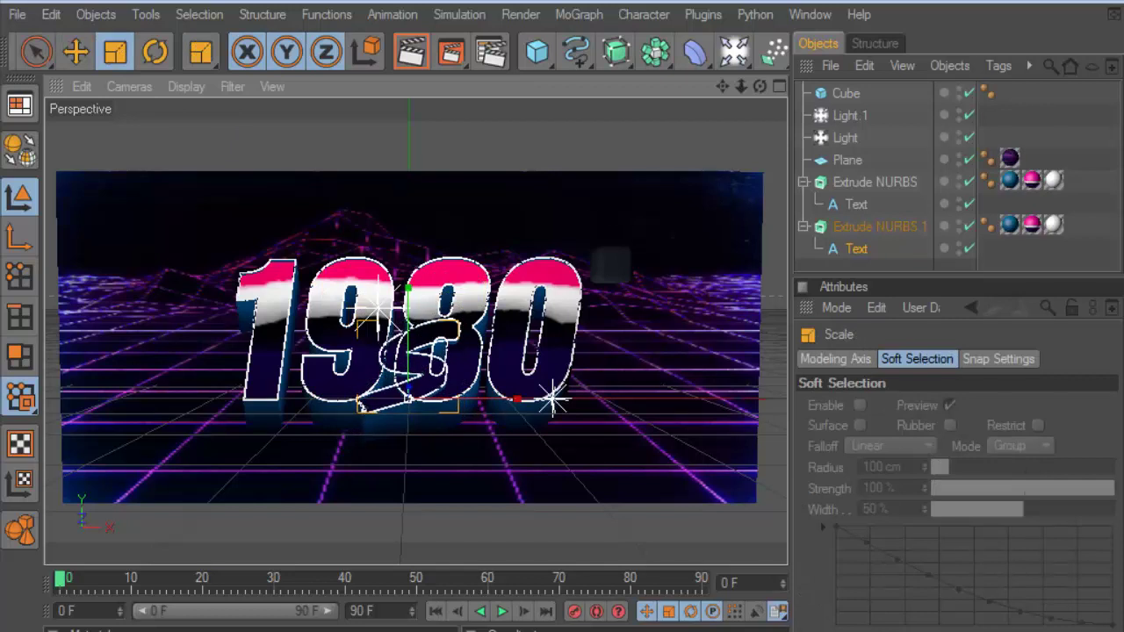
pyautogui.click(75, 52)
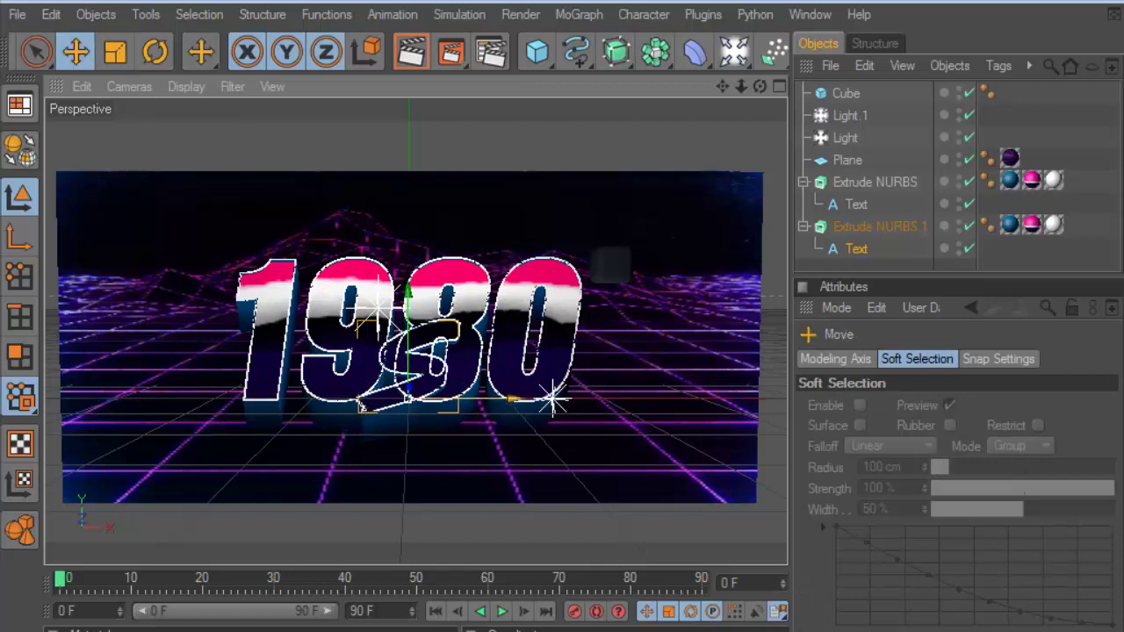
pyautogui.moveTo(527, 400); pyautogui.dragTo(625, 400)
pyautogui.moveTo(459, 406); pyautogui.dragTo(643, 403)
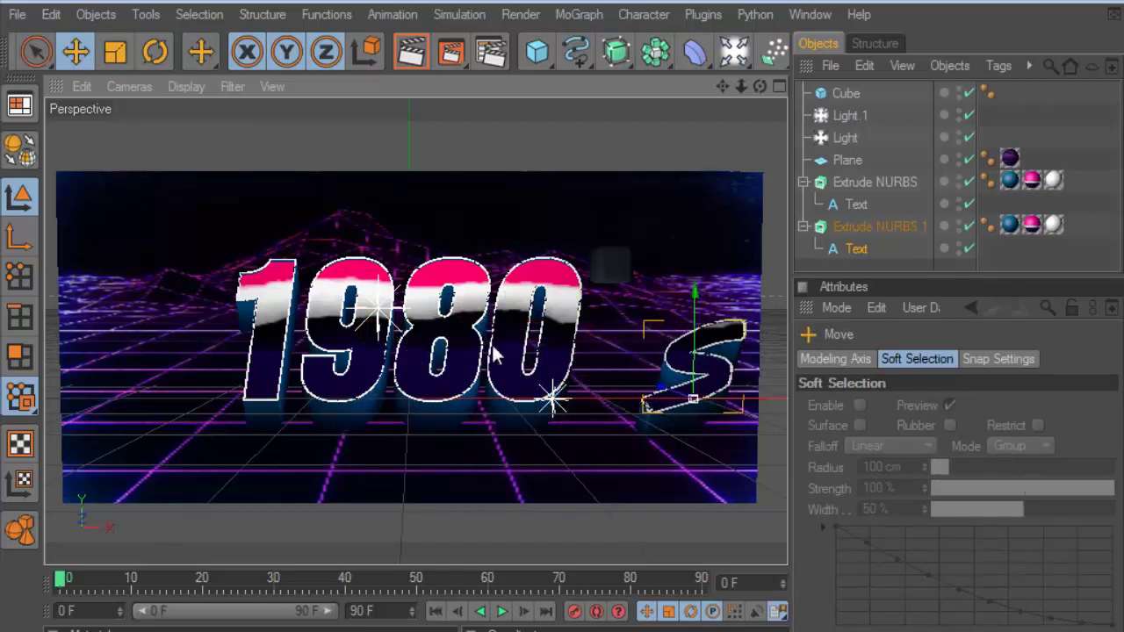
pyautogui.moveTo(693, 303); pyautogui.dragTo(693, 209)
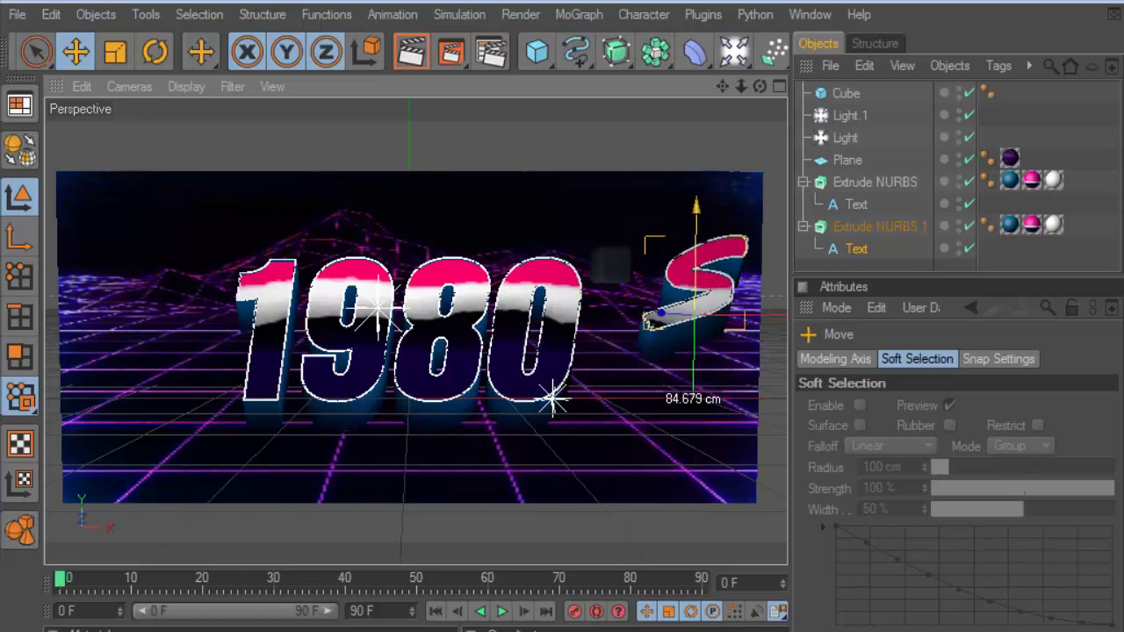
pyautogui.moveTo(1086, 246); pyautogui.dragTo(1033, 225)
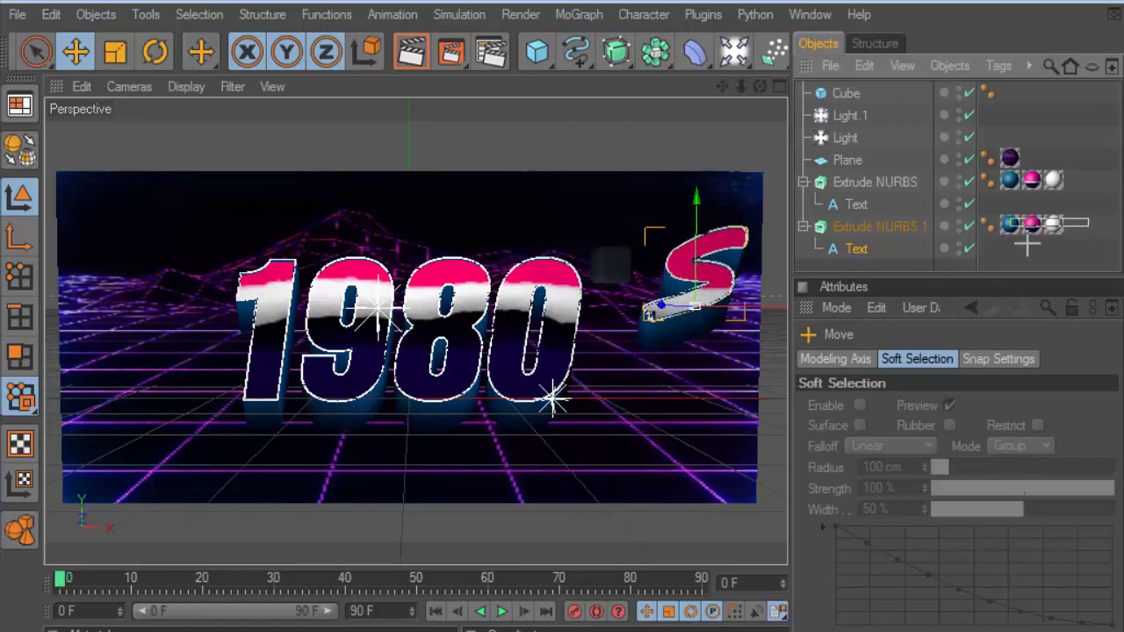
# Step: Delete the S's three materials and create a new material
pyautogui.press('Delete')
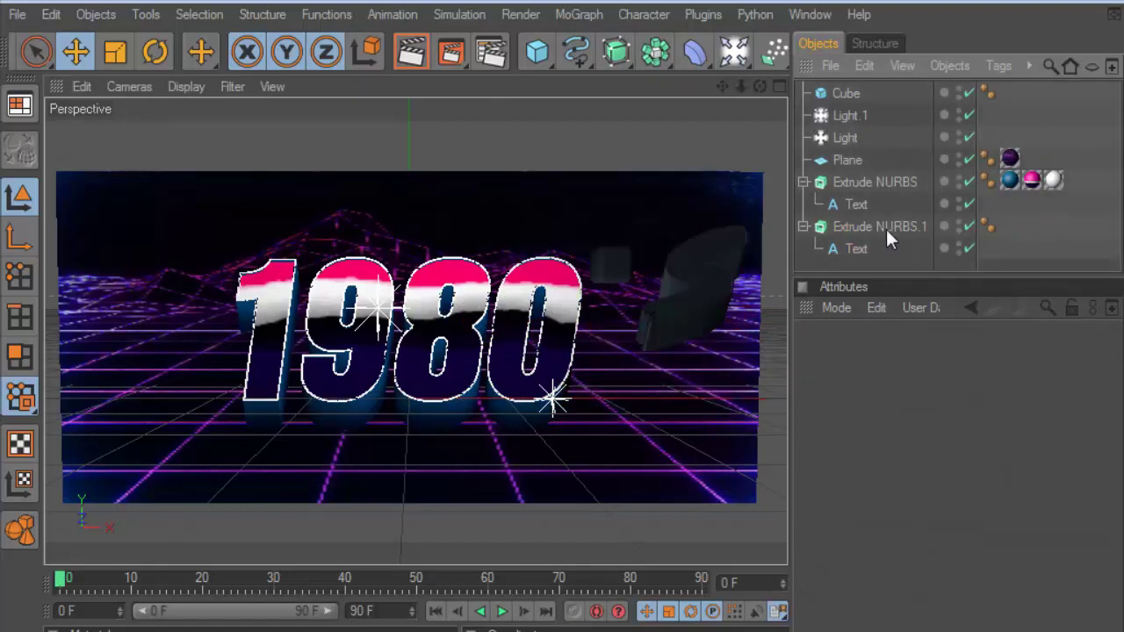
pyautogui.click(886, 228)
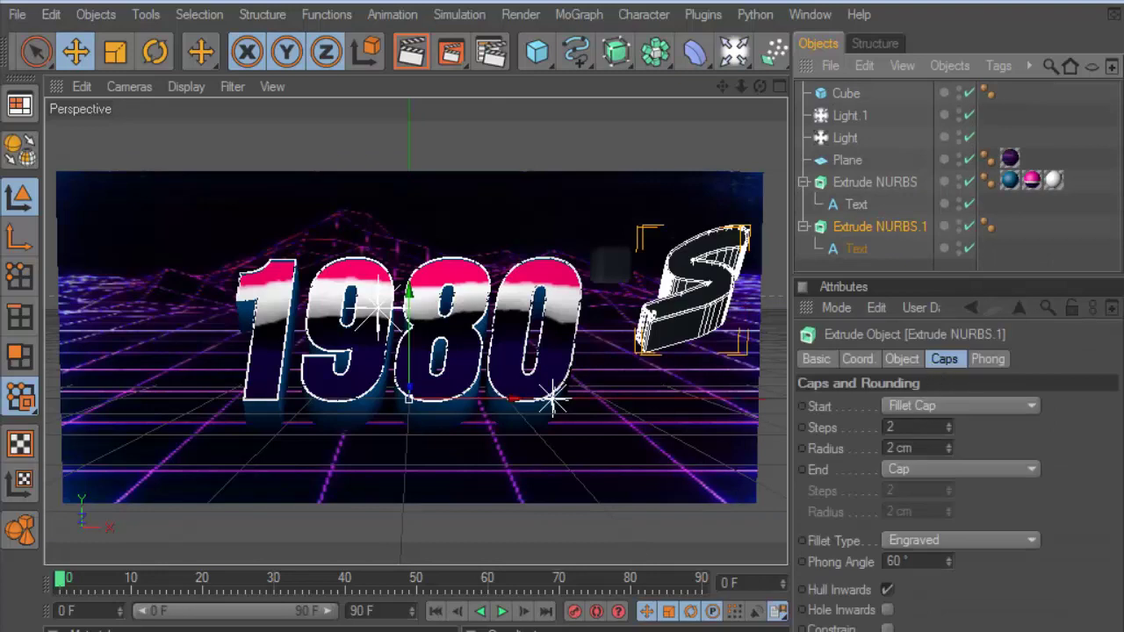
pyautogui.doubleClick(88, 629)
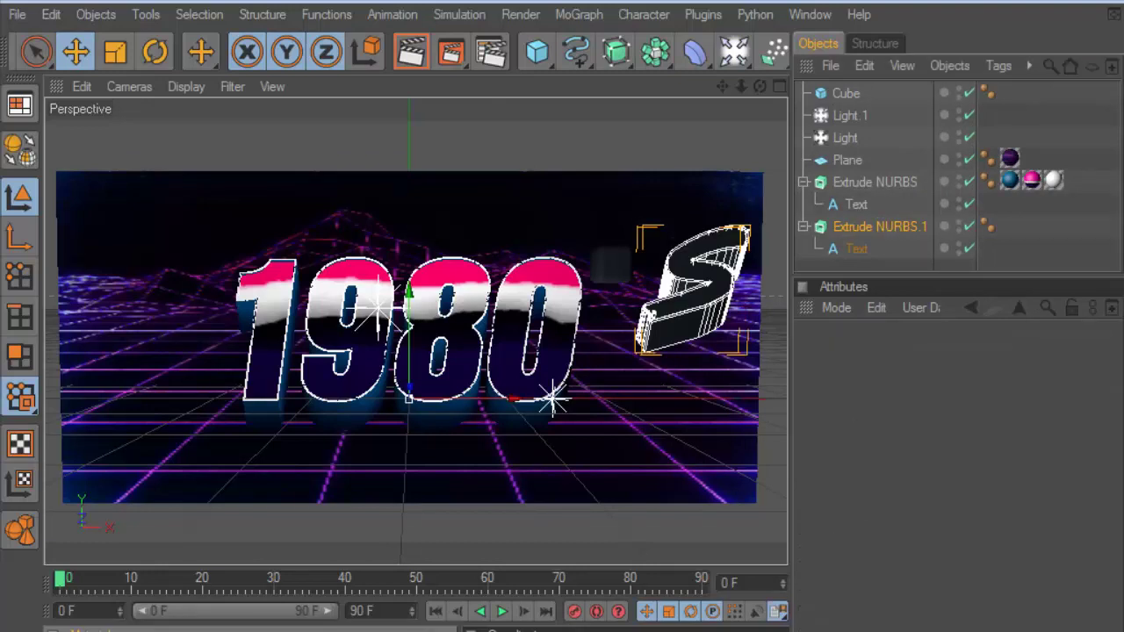
pyautogui.doubleClick(87, 629)
# Step: Set the new Mat.4 colour to magenta (R 221, G 0, B 255)
pyautogui.click(570, 218)
pyautogui.click(694, 124)
pyautogui.moveTo(541, 149); pyautogui.dragTo(682, 125)
pyautogui.press('Return')
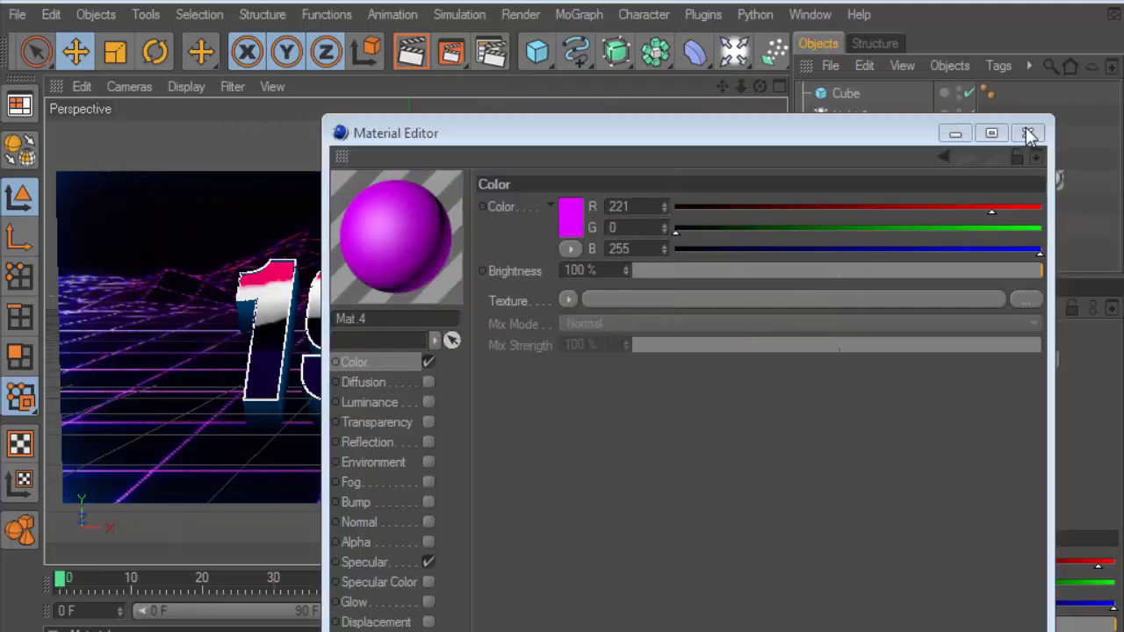
pyautogui.click(1032, 132)
pyautogui.moveTo(766, 330); pyautogui.dragTo(1006, 200)
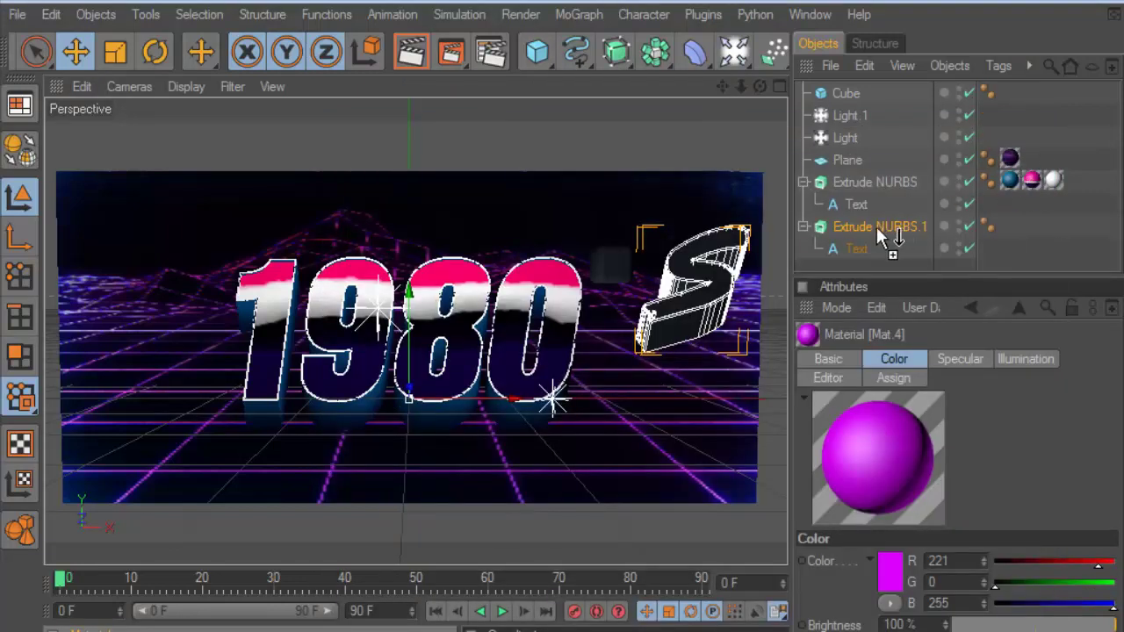
# Step: Apply magenta Mat.4 to the S extrusion and the cube
pyautogui.moveTo(877, 230); pyautogui.dragTo(879, 228)
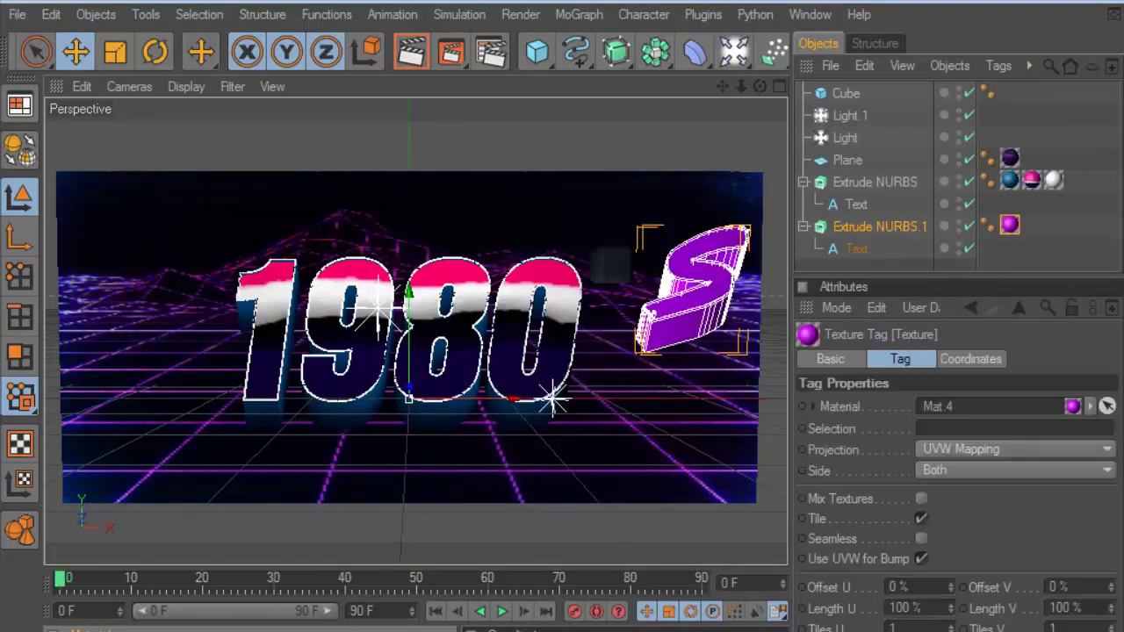
pyautogui.moveTo(822, 96); pyautogui.dragTo(834, 94)
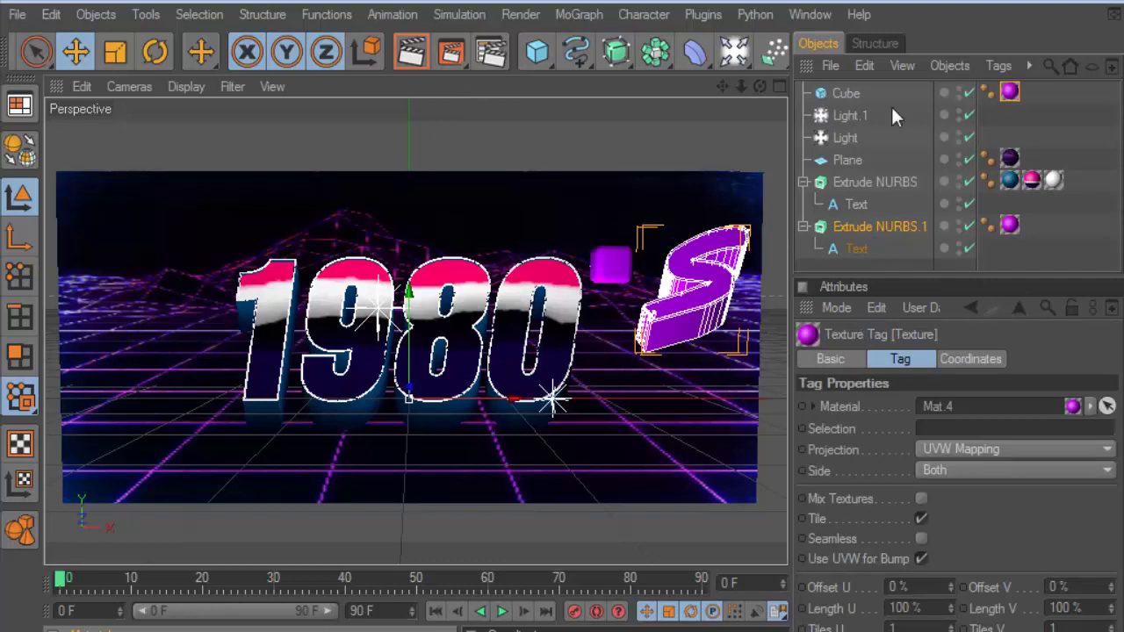
pyautogui.click(848, 93)
# Step: Tilt the cube like an apostrophe and render a preview
pyautogui.click(155, 53)
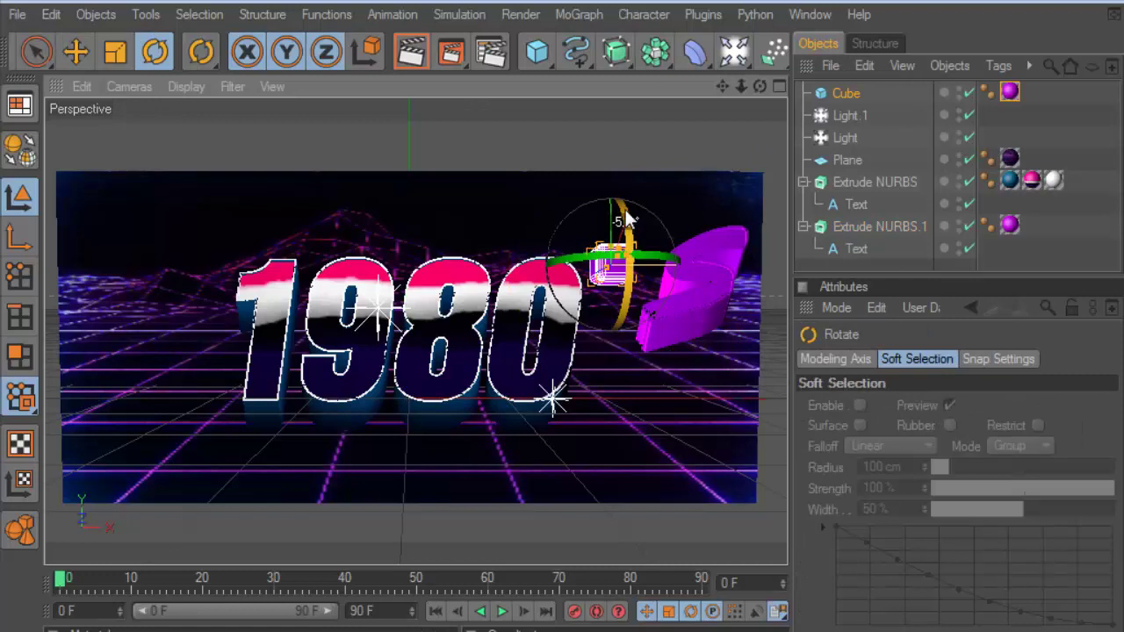
pyautogui.moveTo(625, 222); pyautogui.dragTo(627, 217)
pyautogui.click(397, 54)
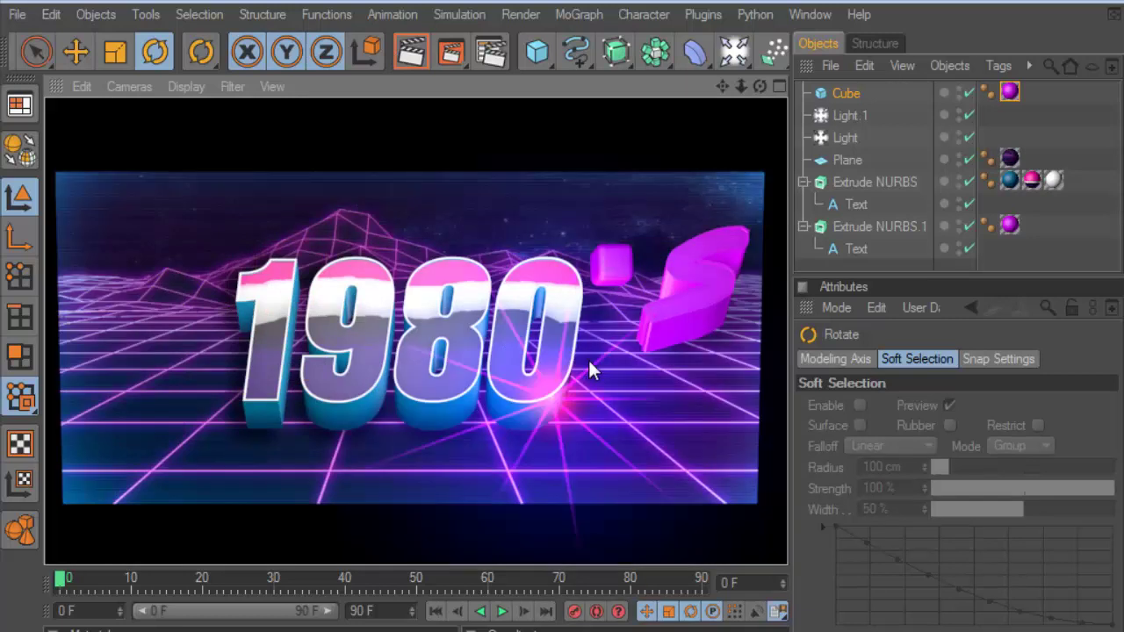
# Step: Select the S's Extrude NURBS.1 and undo its last change
pyautogui.click(857, 226)
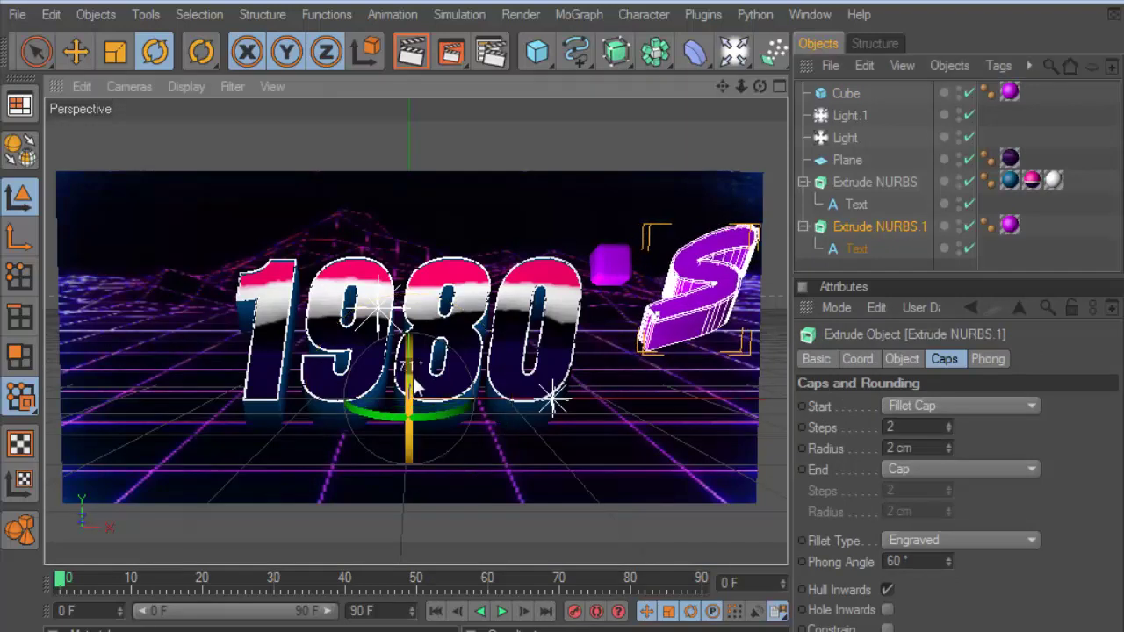
pyautogui.click(51, 14)
pyautogui.click(70, 45)
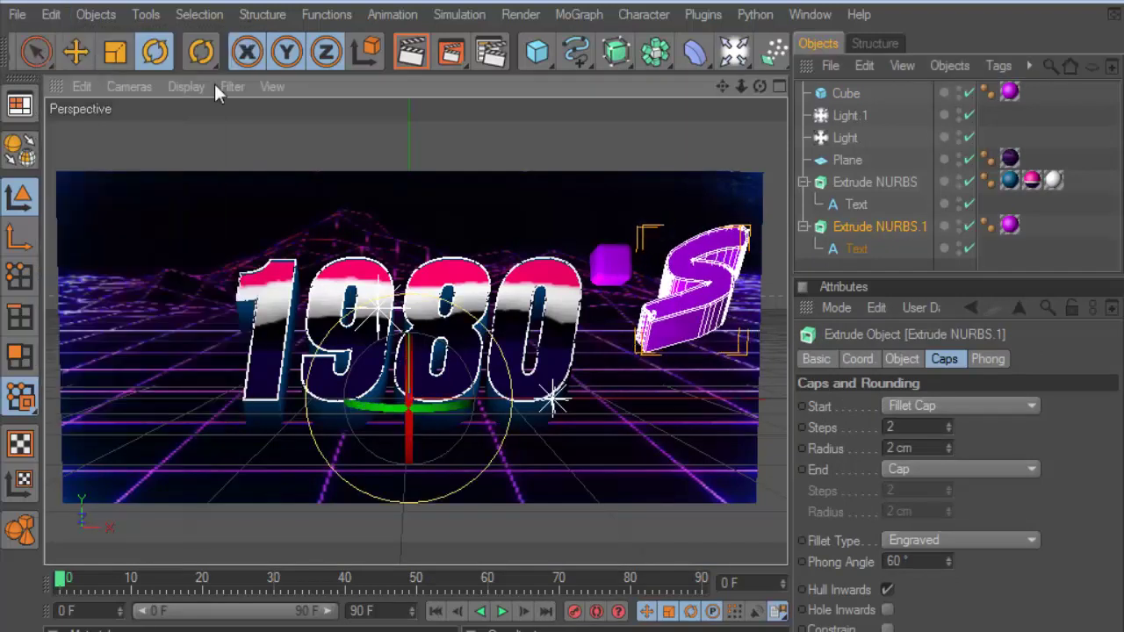
# Step: Set the S's extrusion Y movement to -18 cm, preview the render, and widen the viewport
pyautogui.keyDown('alt'); pyautogui.moveTo(782, 132); pyautogui.dragTo(739, 128, button='middle'); pyautogui.keyUp('alt')
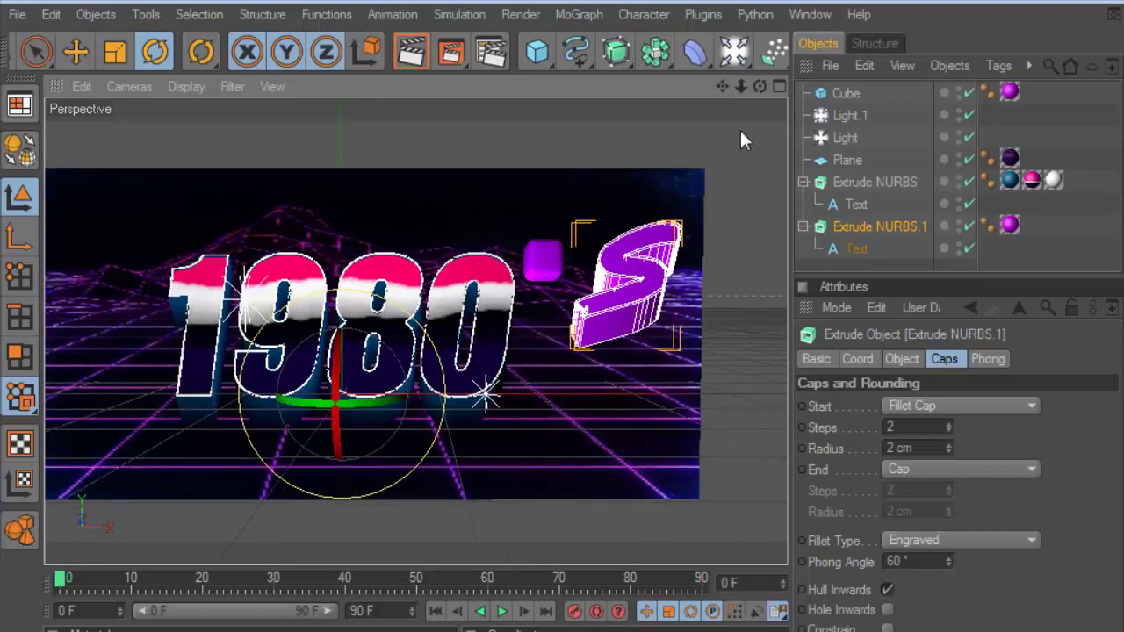
pyautogui.click(902, 359)
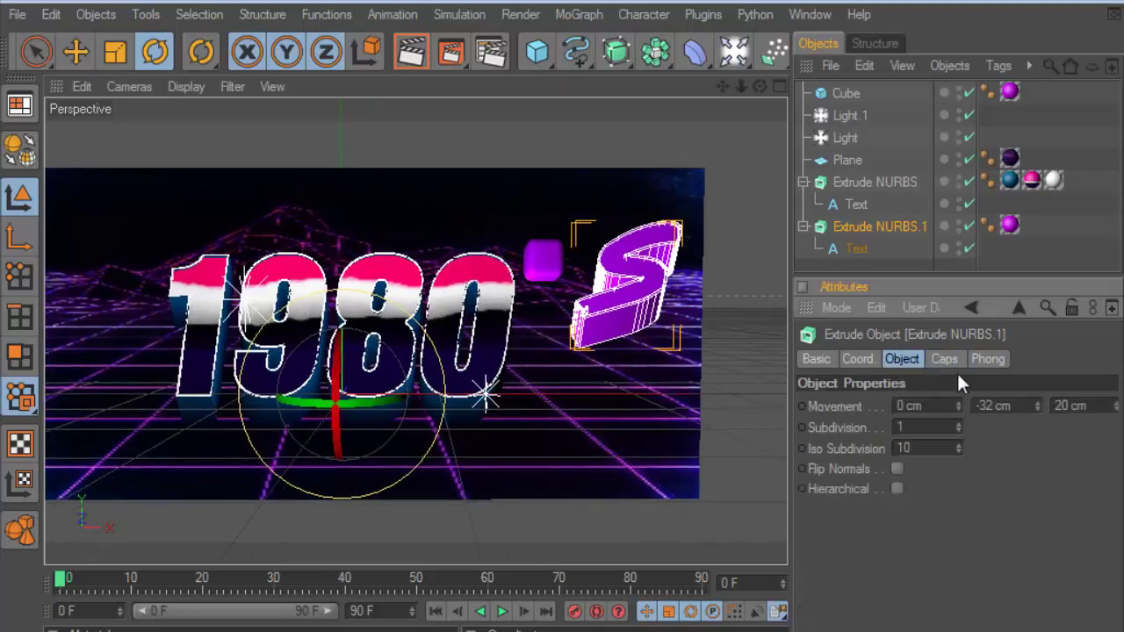
pyautogui.moveTo(1037, 406)
pyautogui.mouseDown()
pyautogui.moveTo(1037, 430)
pyautogui.moveTo(1036, 386)
pyautogui.moveTo(1037, 403)
pyautogui.mouseUp()
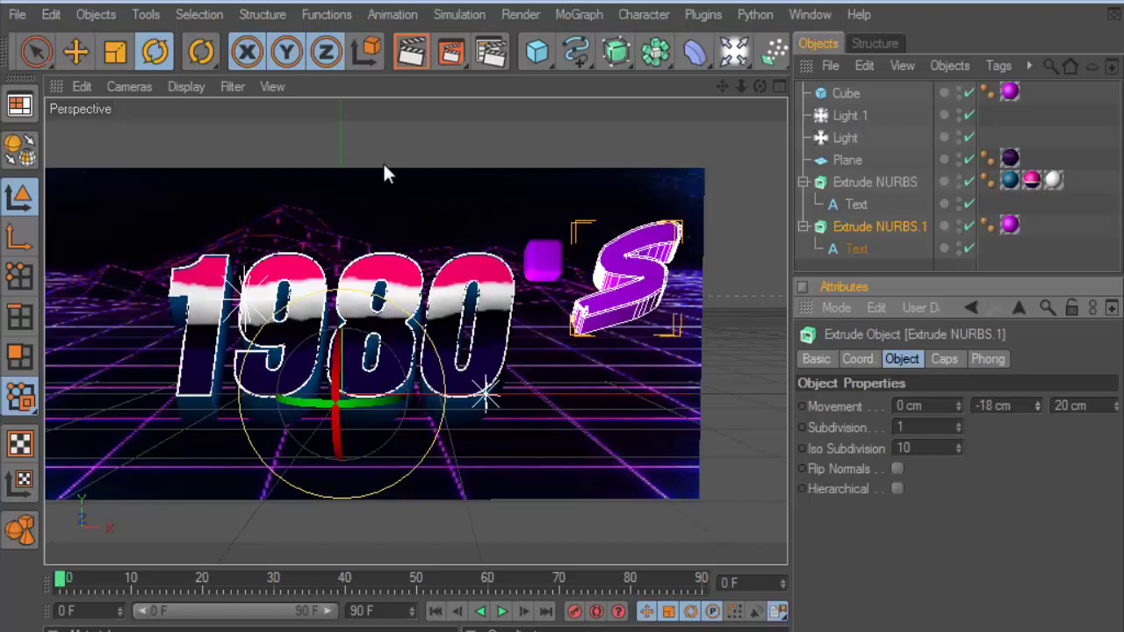
pyautogui.click(411, 53)
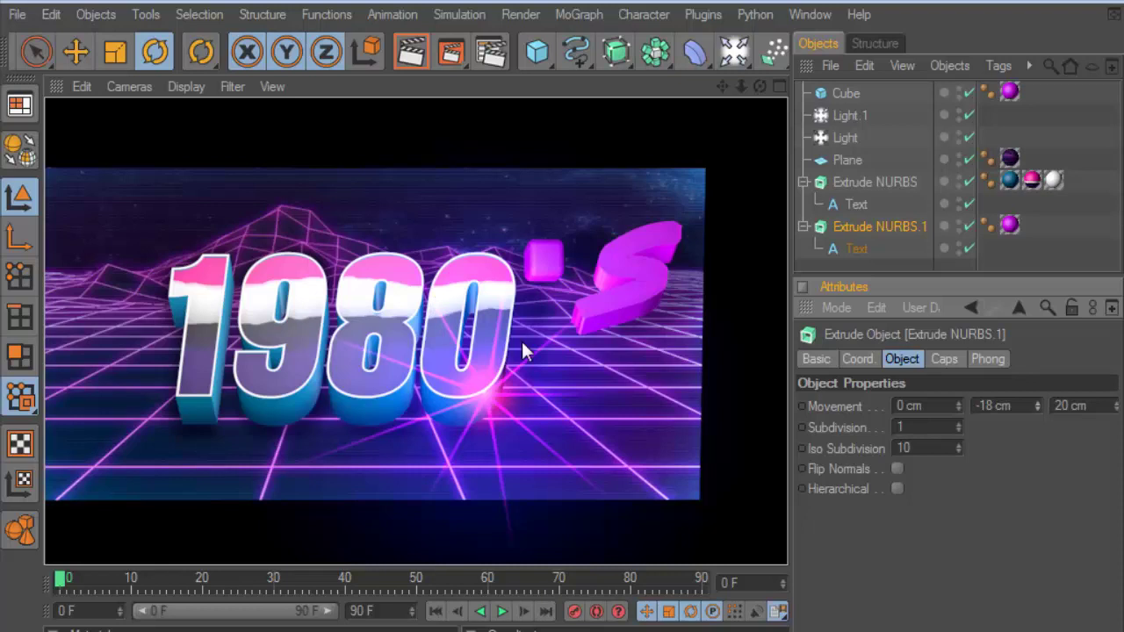
pyautogui.moveTo(786, 222); pyautogui.dragTo(927, 222)
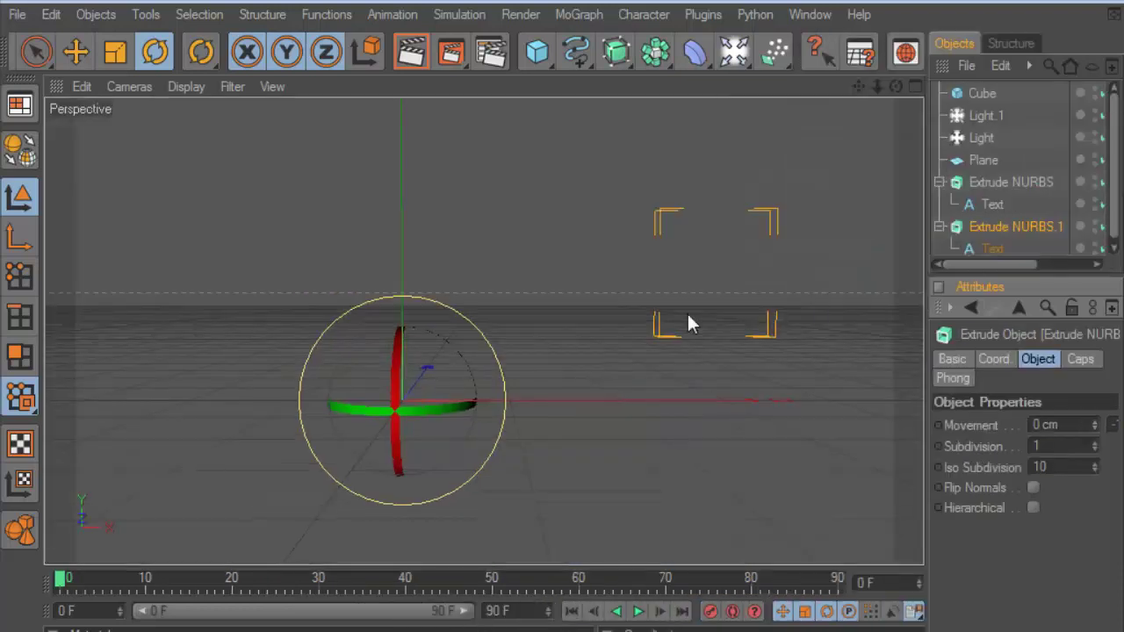
# Step: Pan and zoom out to show the whole neon grid, then select the Plane
pyautogui.hotkey('ctrl', 'r')
pyautogui.click(77, 50)
pyautogui.hotkey('ctrl', 'r')
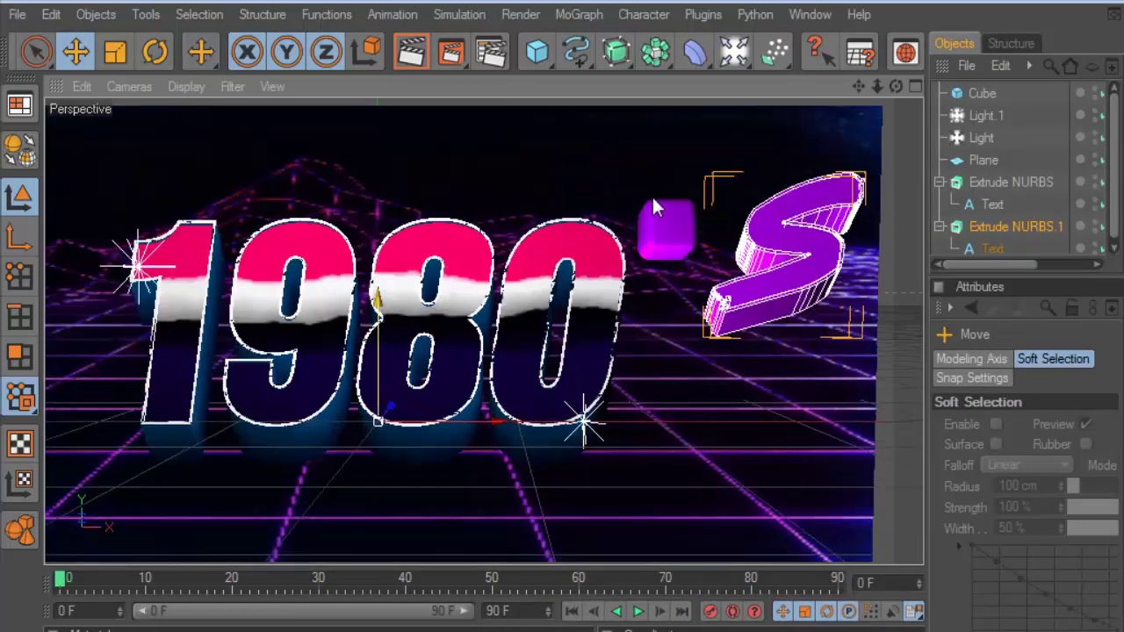
pyautogui.moveTo(858, 86)
pyautogui.mouseDown()
pyautogui.moveTo(908, 81)
pyautogui.moveTo(791, 176)
pyautogui.mouseUp()
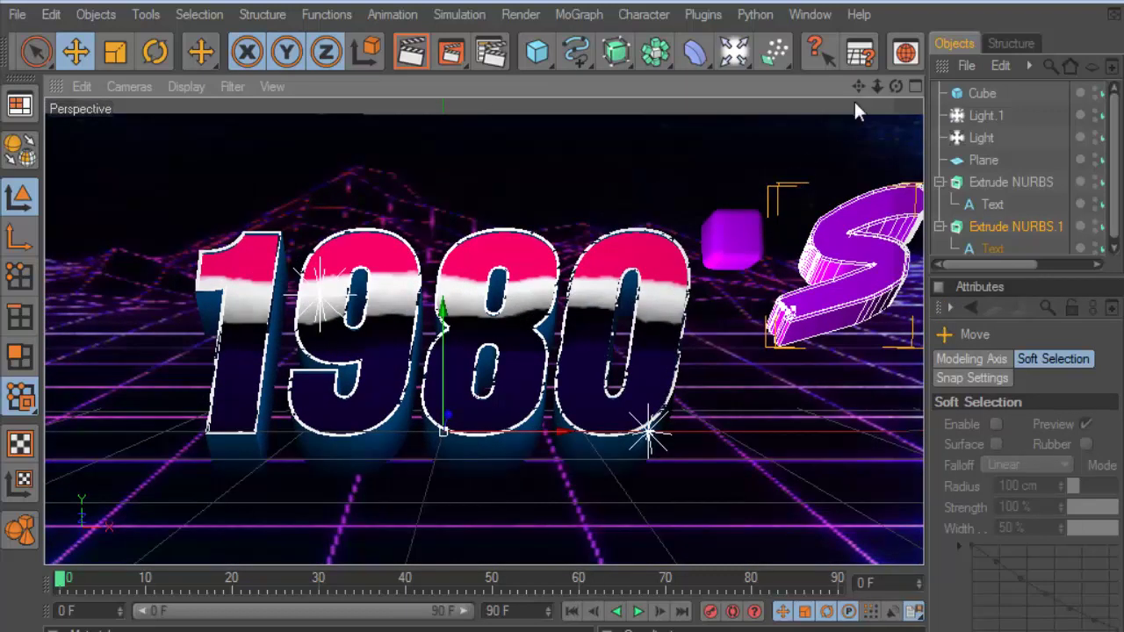
pyautogui.scroll(-3, 625, 354)
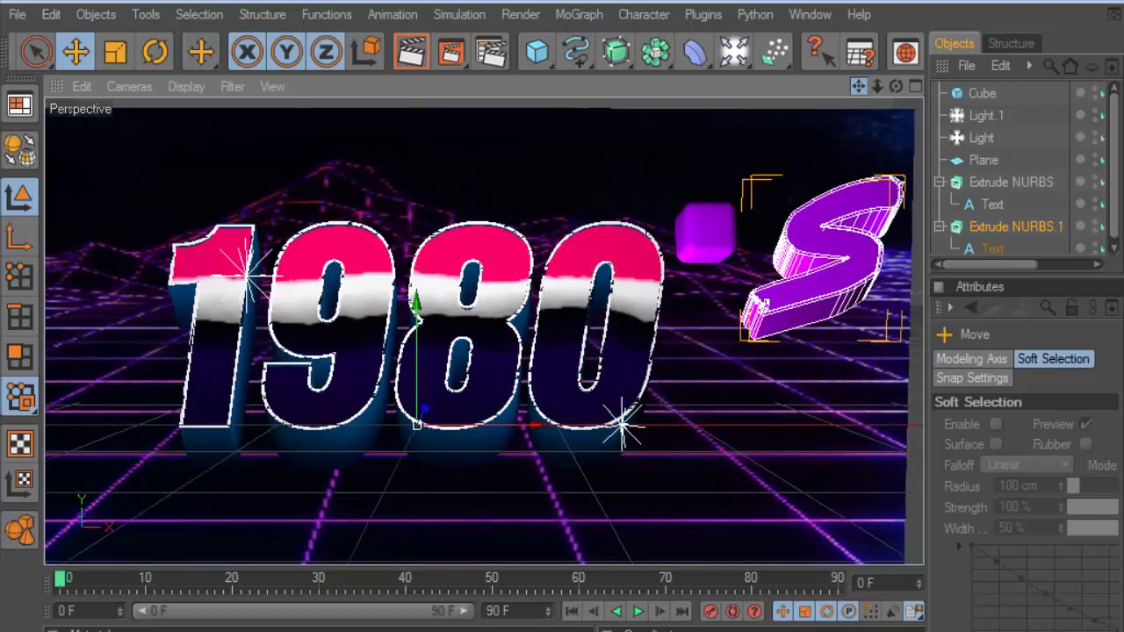
pyautogui.scroll(-5, 625, 354)
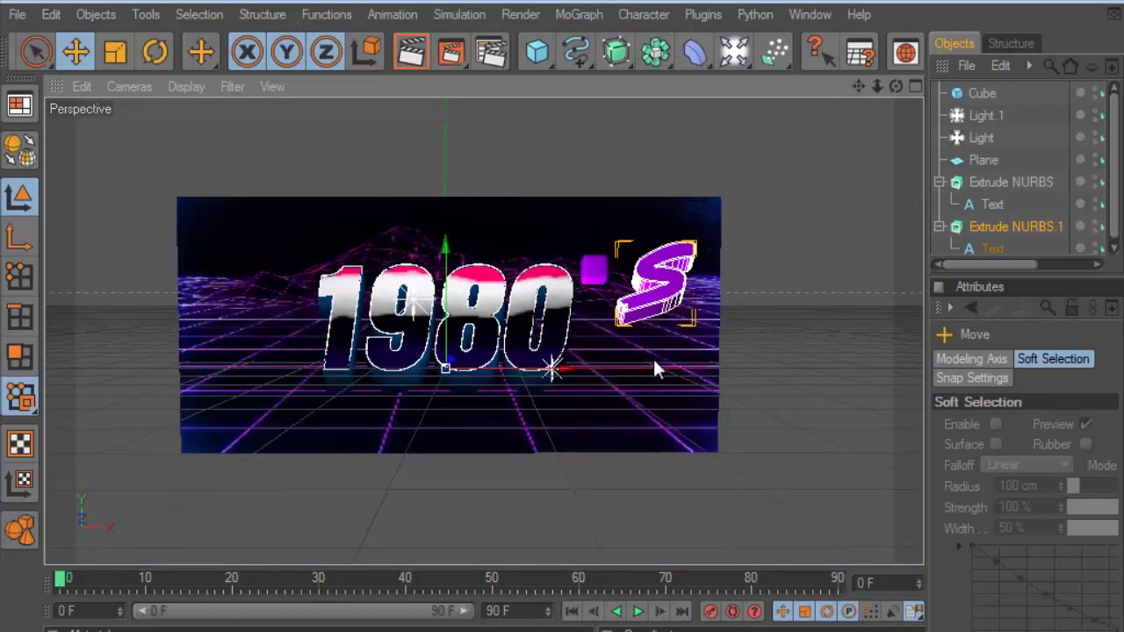
pyautogui.click(986, 160)
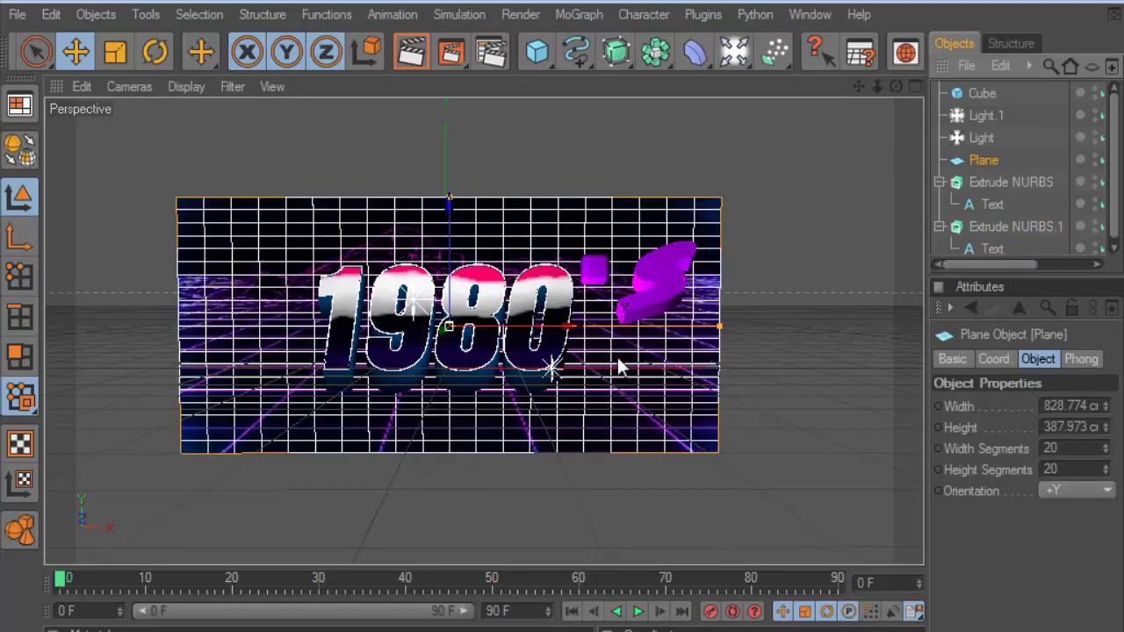
# Step: Nudge the grid Plane right on X and scale it up to fill the backdrop
pyautogui.moveTo(566, 326); pyautogui.dragTo(579, 326)
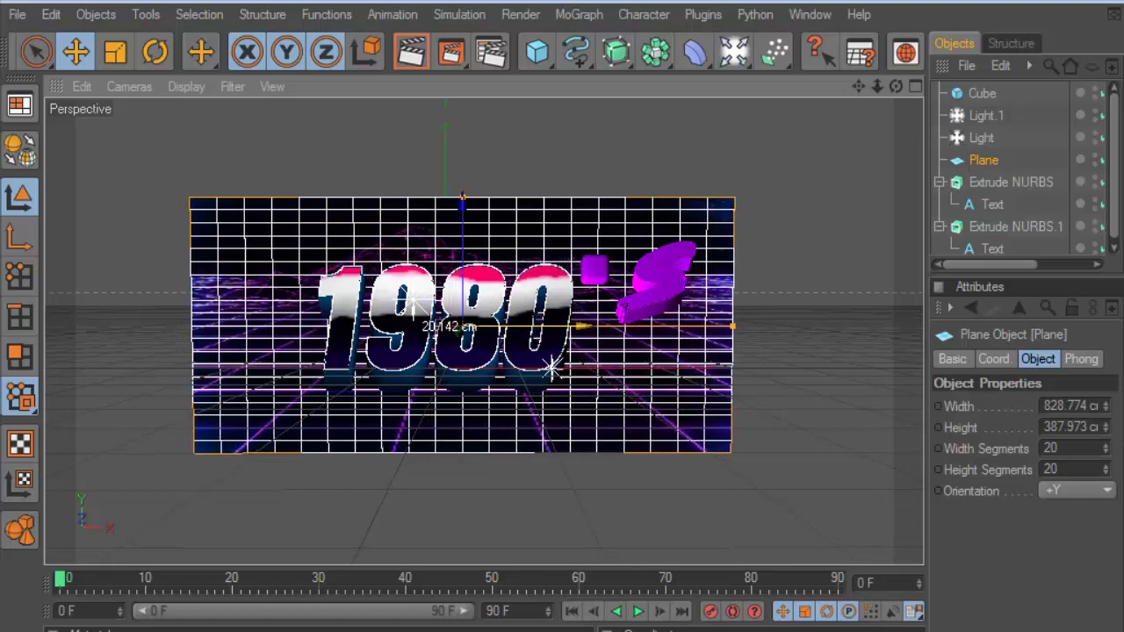
pyautogui.click(115, 52)
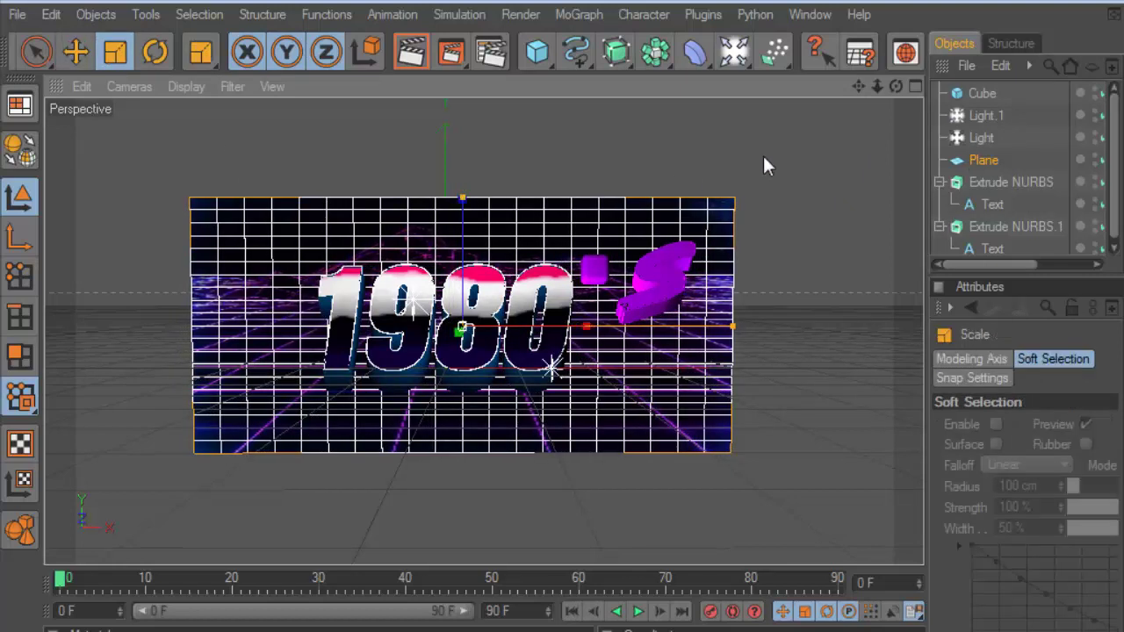
pyautogui.moveTo(762, 154); pyautogui.dragTo(581, 273)
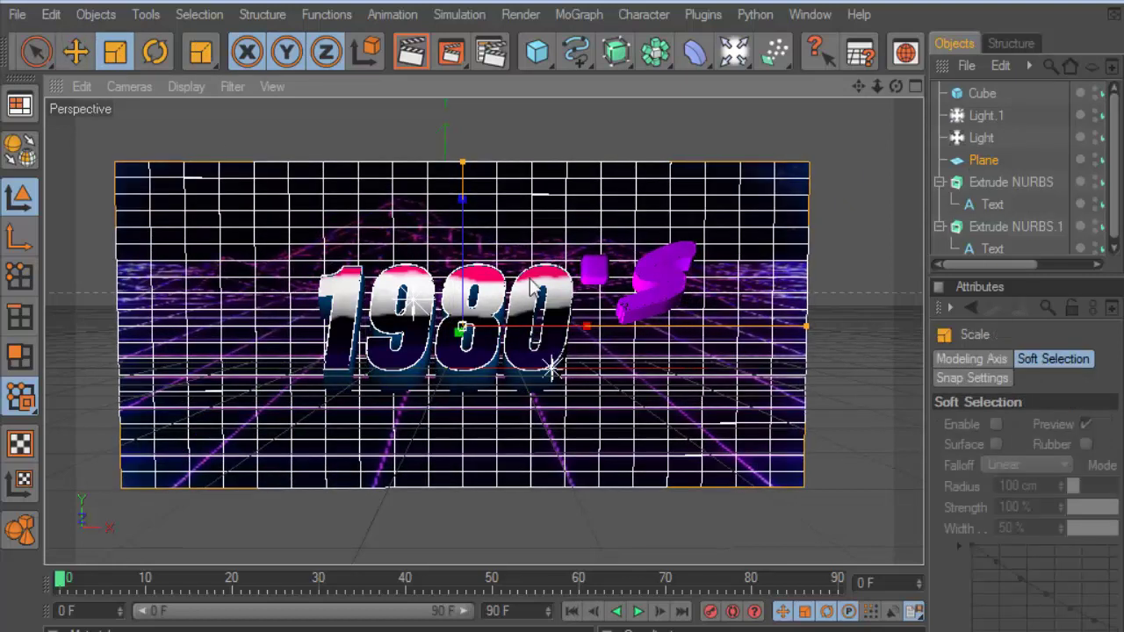
pyautogui.moveTo(395, 180); pyautogui.dragTo(498, 252)
# Step: Zoom in on the 1980 text and render a preview
pyautogui.scroll(5, 498, 252)
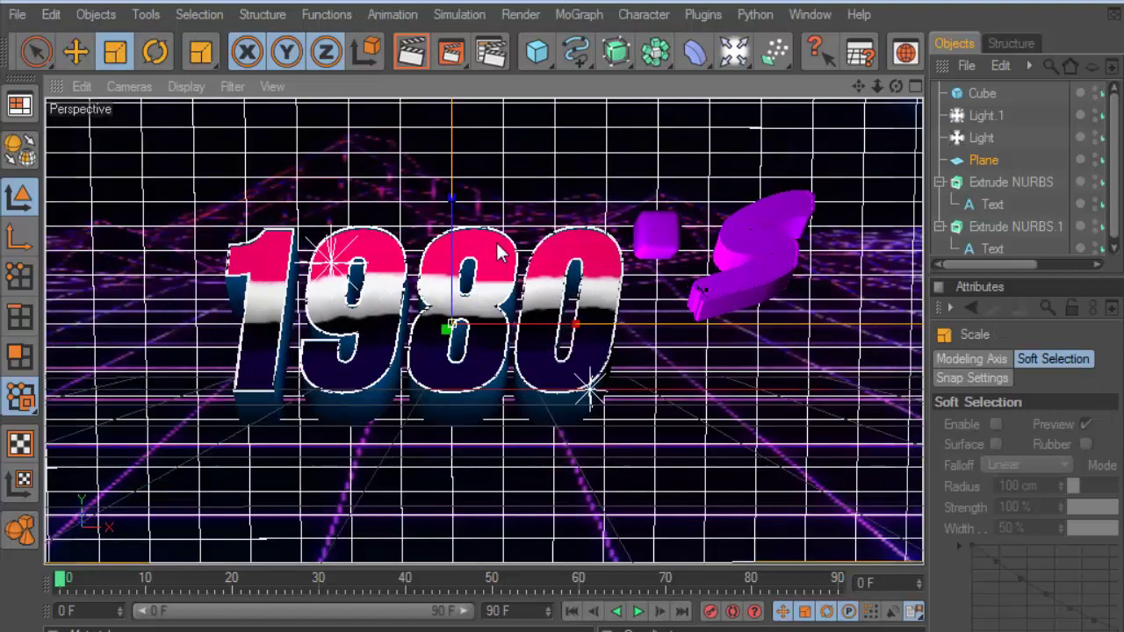
pyautogui.moveTo(858, 86)
pyautogui.mouseDown()
pyautogui.moveTo(858, 105)
pyautogui.moveTo(831, 86)
pyautogui.moveTo(869, 86)
pyautogui.mouseUp()
pyautogui.click(409, 54)
pyautogui.hotkey('ctrl', 'r')
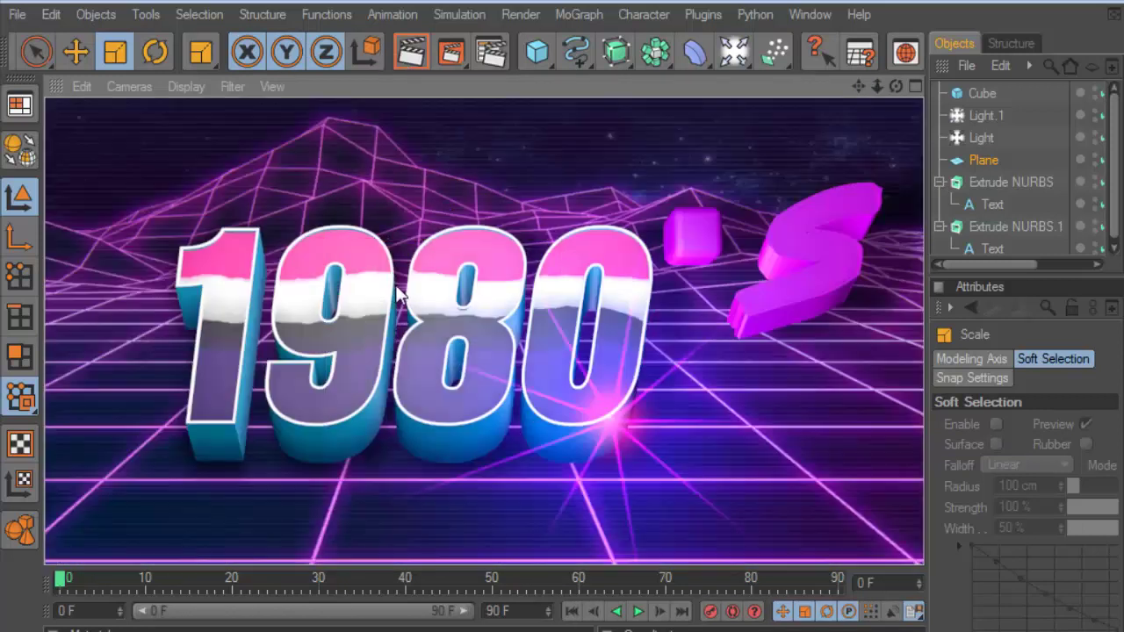
# Step: Move the cube and S left toward the numbers, slide the cube right, and preview
pyautogui.click(983, 93)
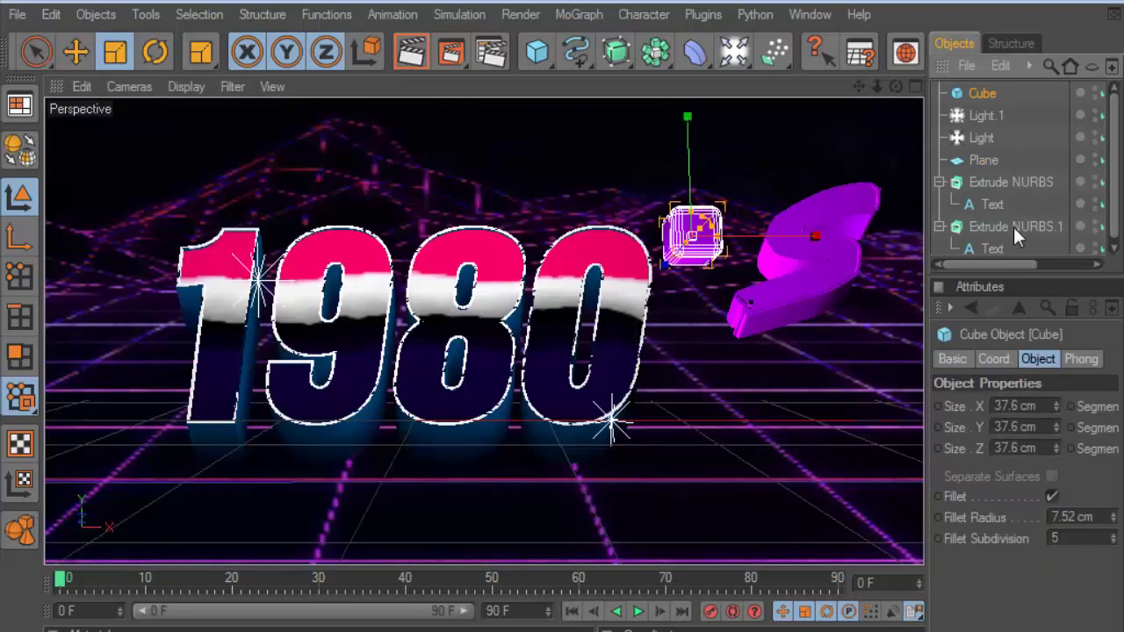
pyautogui.keyDown('ctrl'); pyautogui.click(1013, 226); pyautogui.keyUp('ctrl')
pyautogui.click(76, 52)
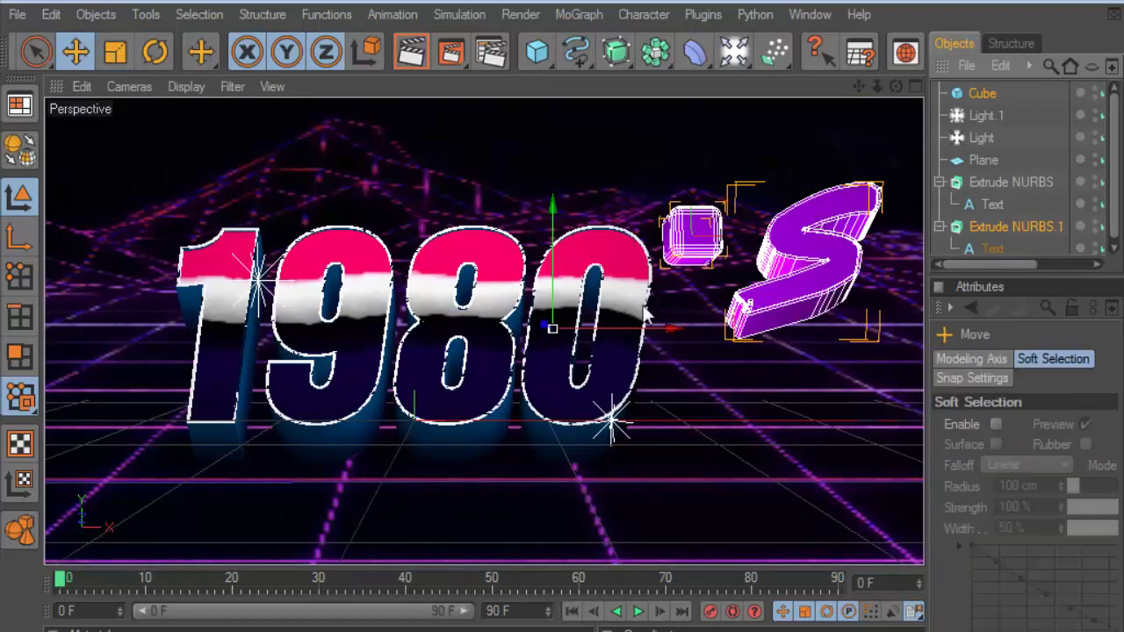
pyautogui.moveTo(678, 329); pyautogui.dragTo(590, 328)
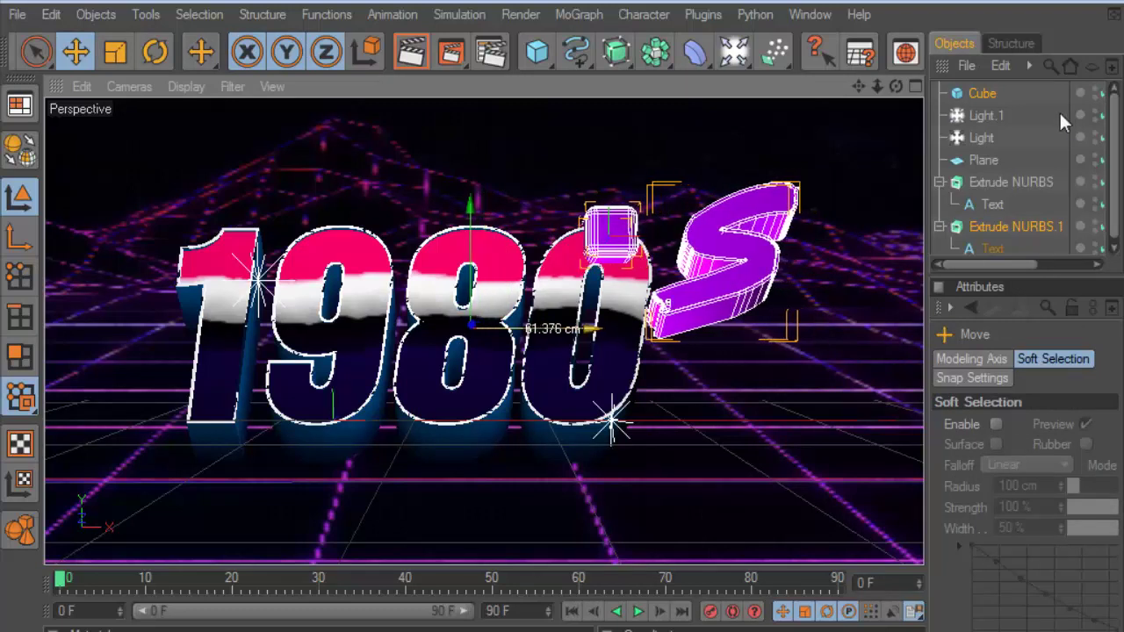
pyautogui.click(1058, 93)
pyautogui.moveTo(612, 235); pyautogui.dragTo(666, 235)
pyautogui.click(423, 53)
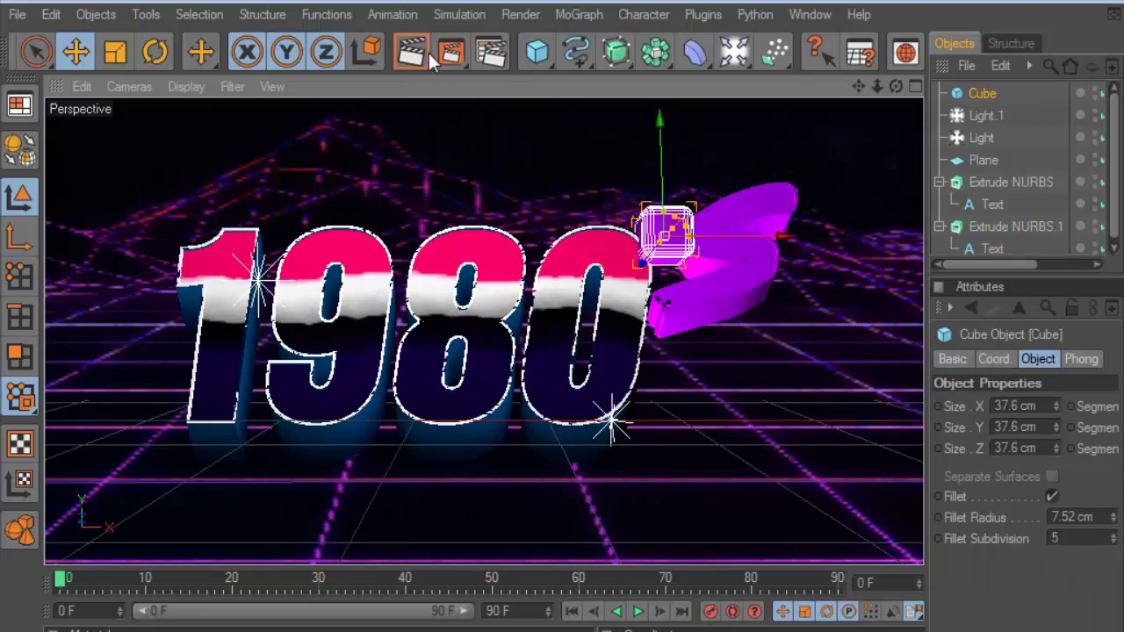
# Step: Shift the S slightly right and nudge the cube right beside it
pyautogui.click(992, 228)
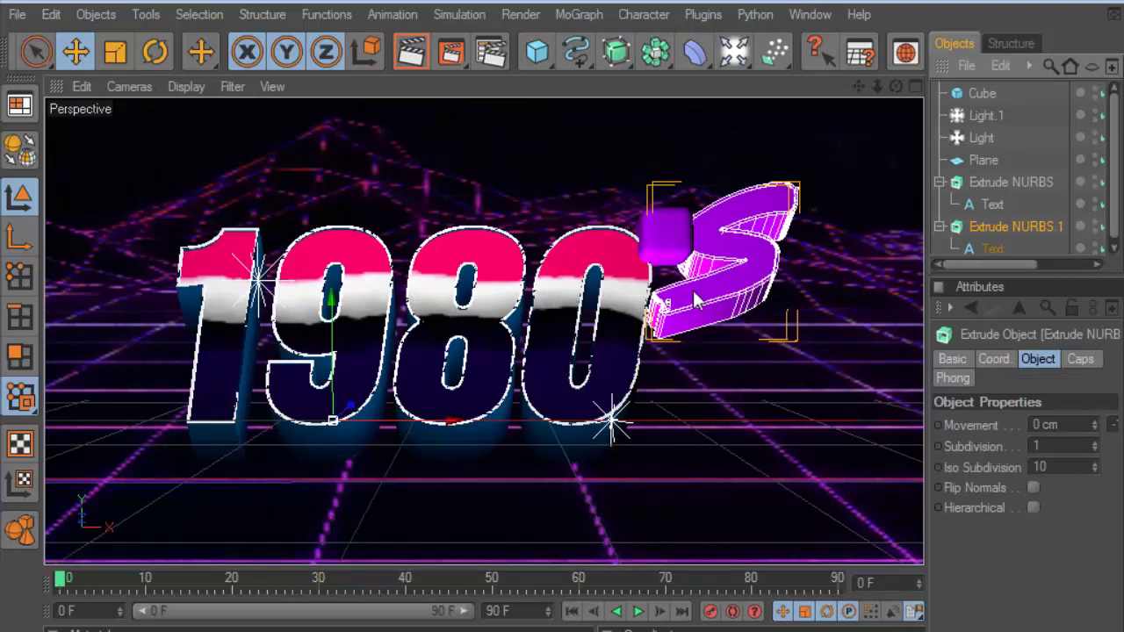
pyautogui.keyDown('alt'); pyautogui.moveTo(650, 321); pyautogui.dragTo(694, 316); pyautogui.keyUp('alt')
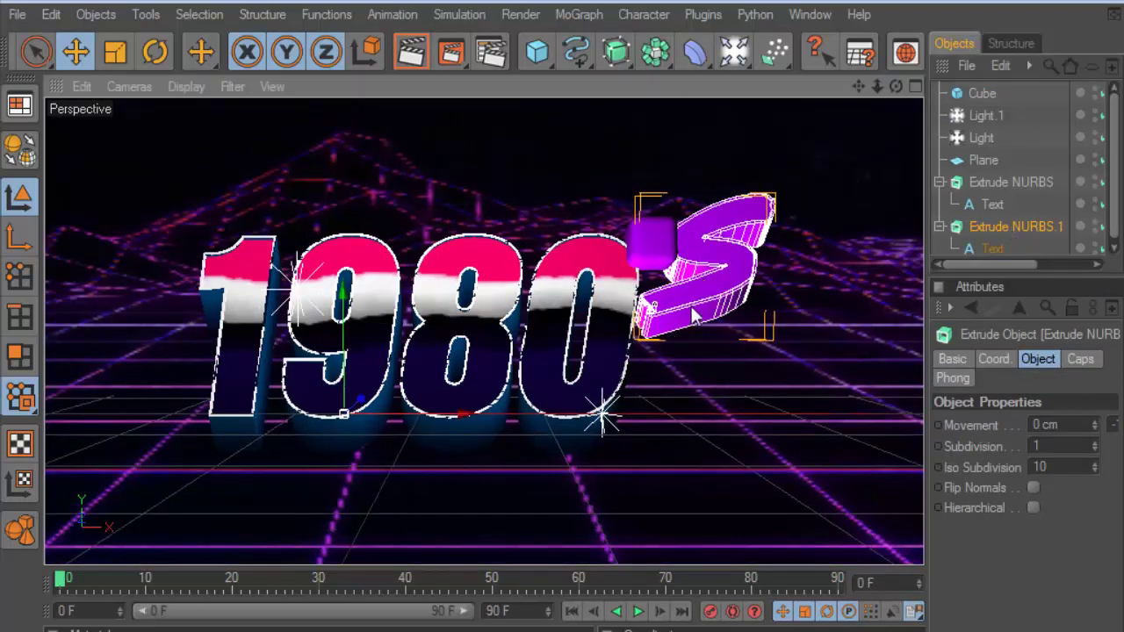
pyautogui.moveTo(461, 414); pyautogui.dragTo(485, 413)
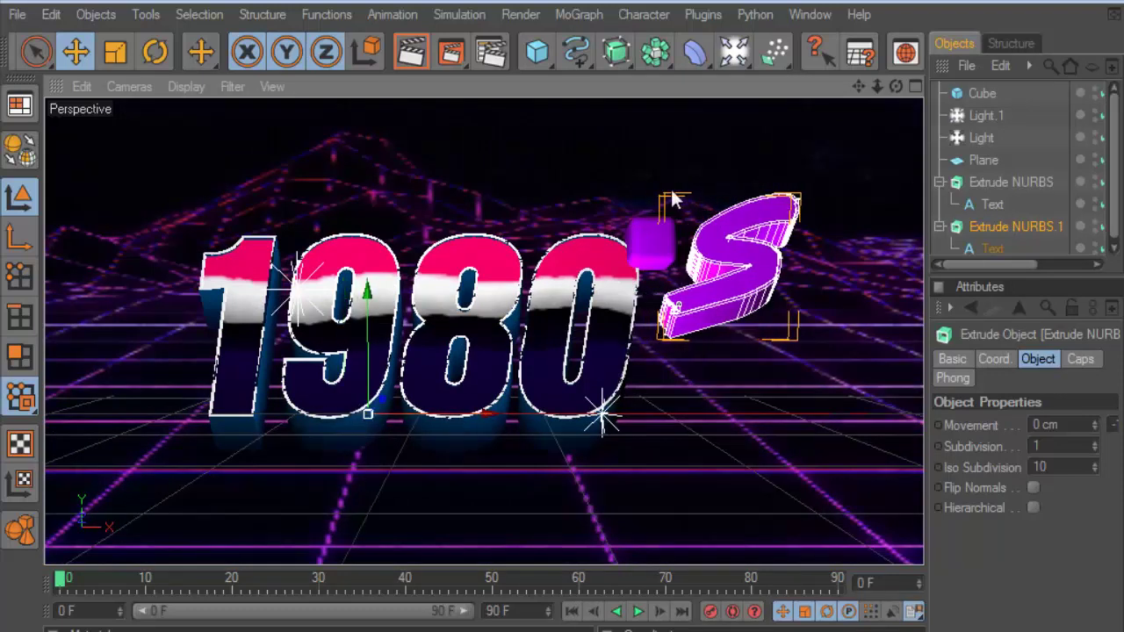
pyautogui.click(976, 94)
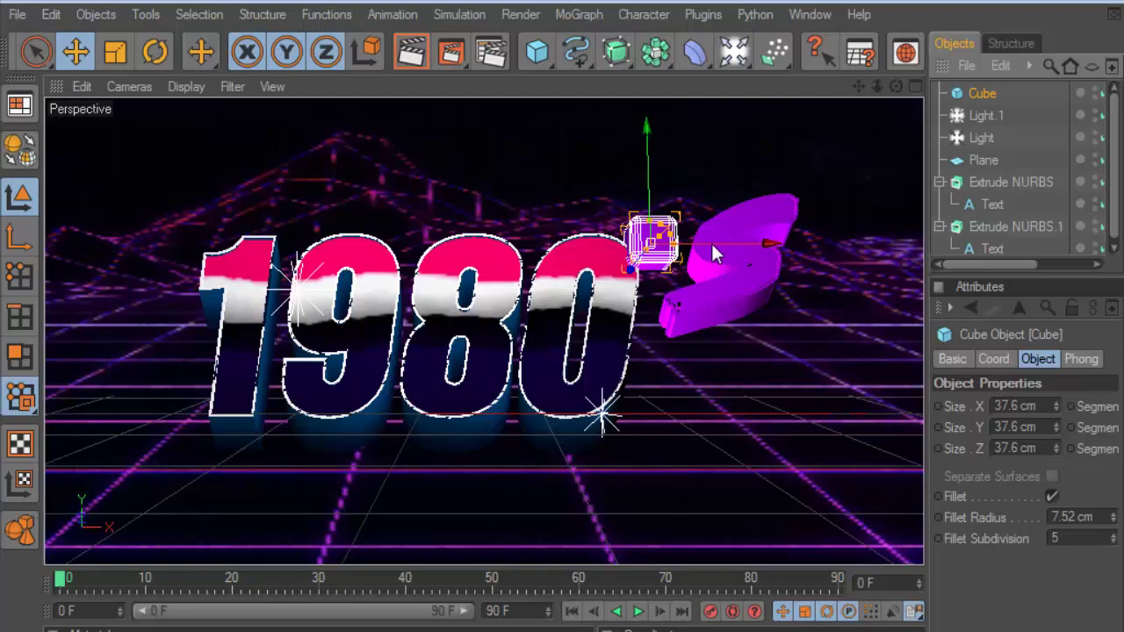
pyautogui.moveTo(711, 242); pyautogui.dragTo(720, 243)
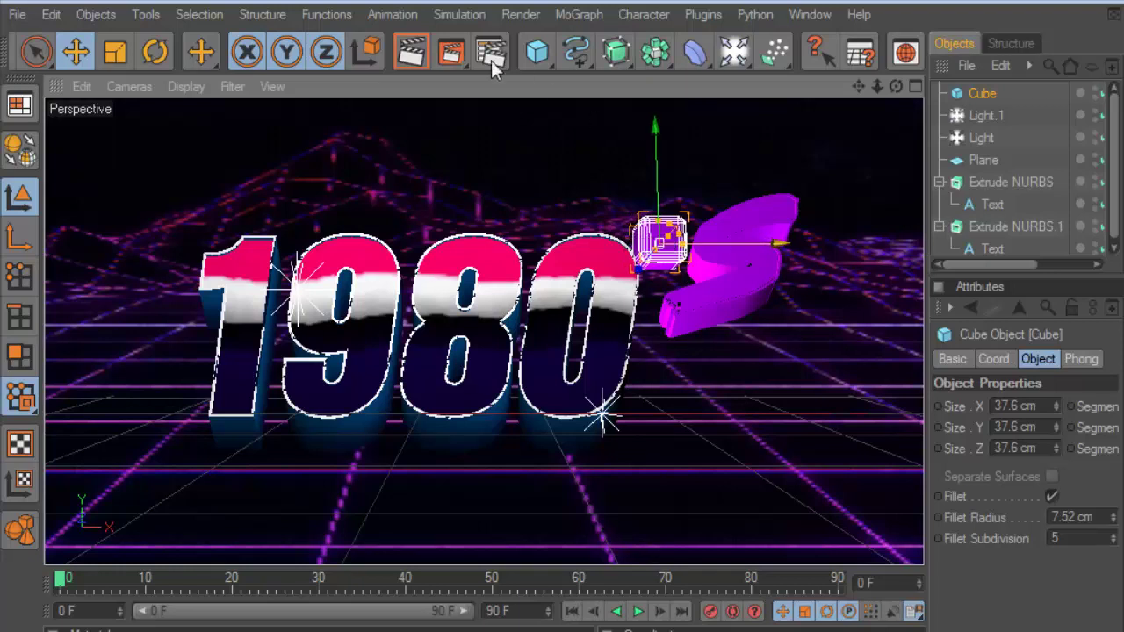
pyautogui.click(491, 58)
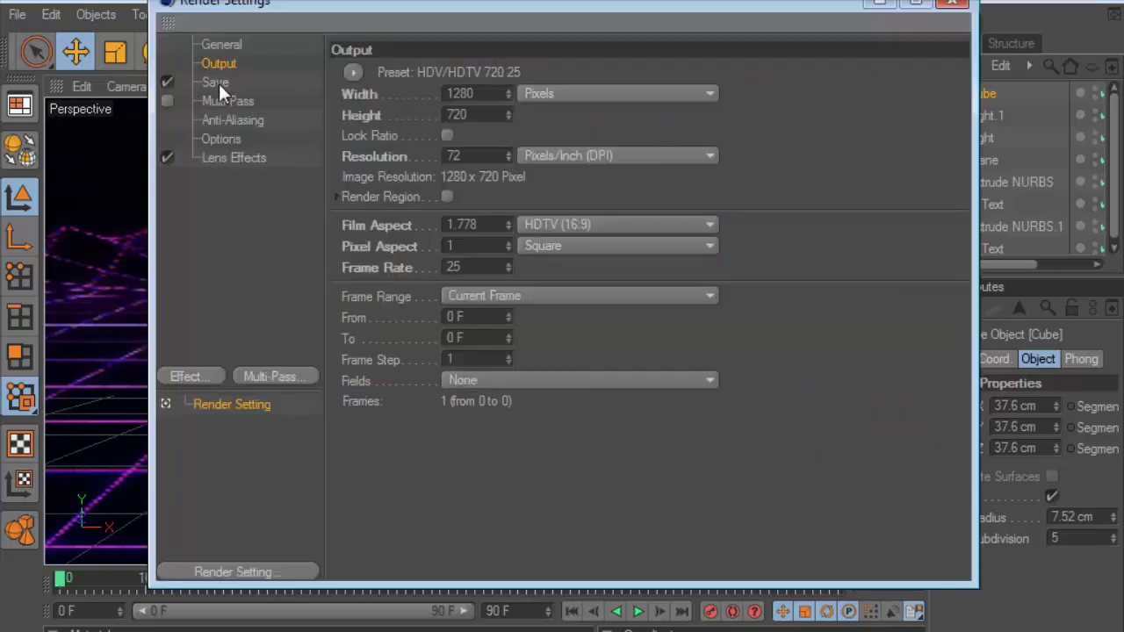
# Step: Set the render Save format to PNG and close Render Settings
pyautogui.click(219, 89)
pyautogui.click(564, 133)
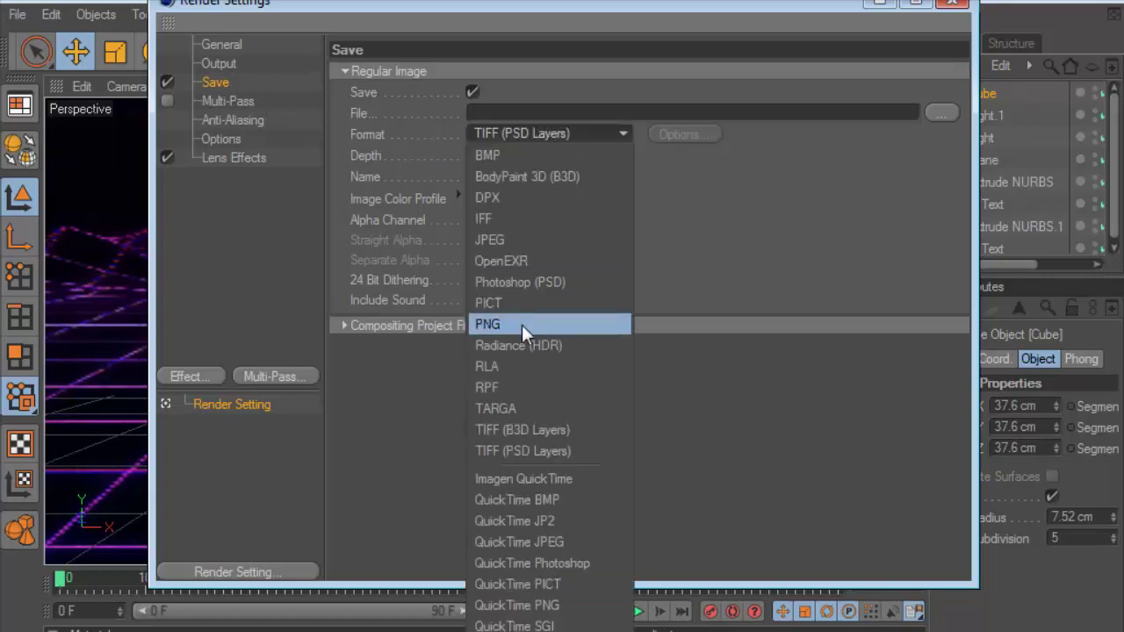
pyautogui.click(527, 327)
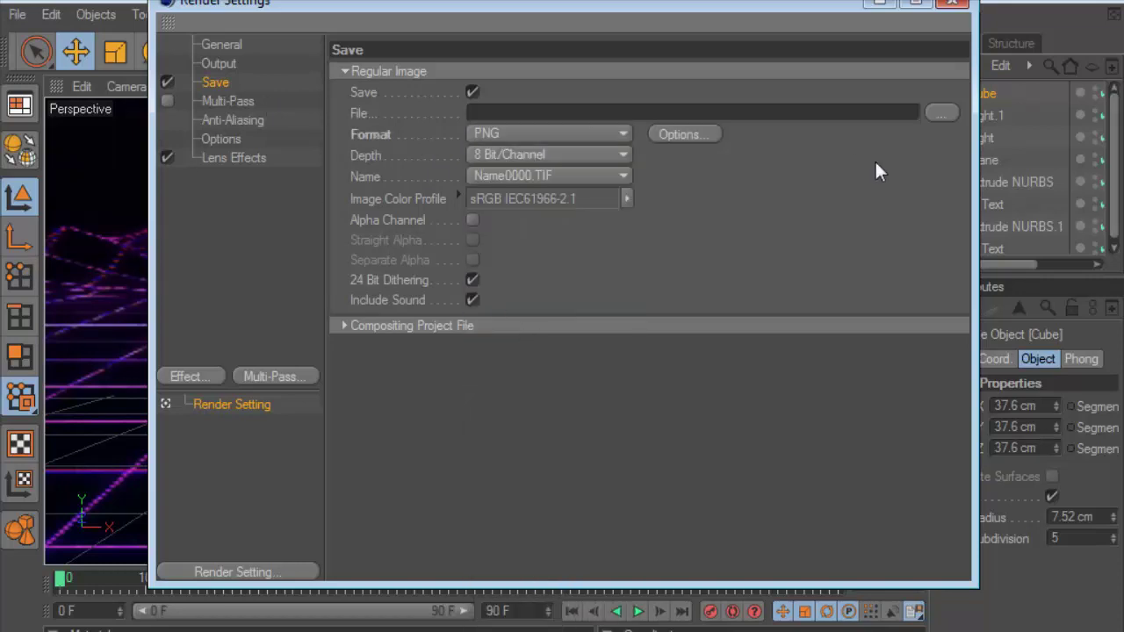
pyautogui.click(372, 117)
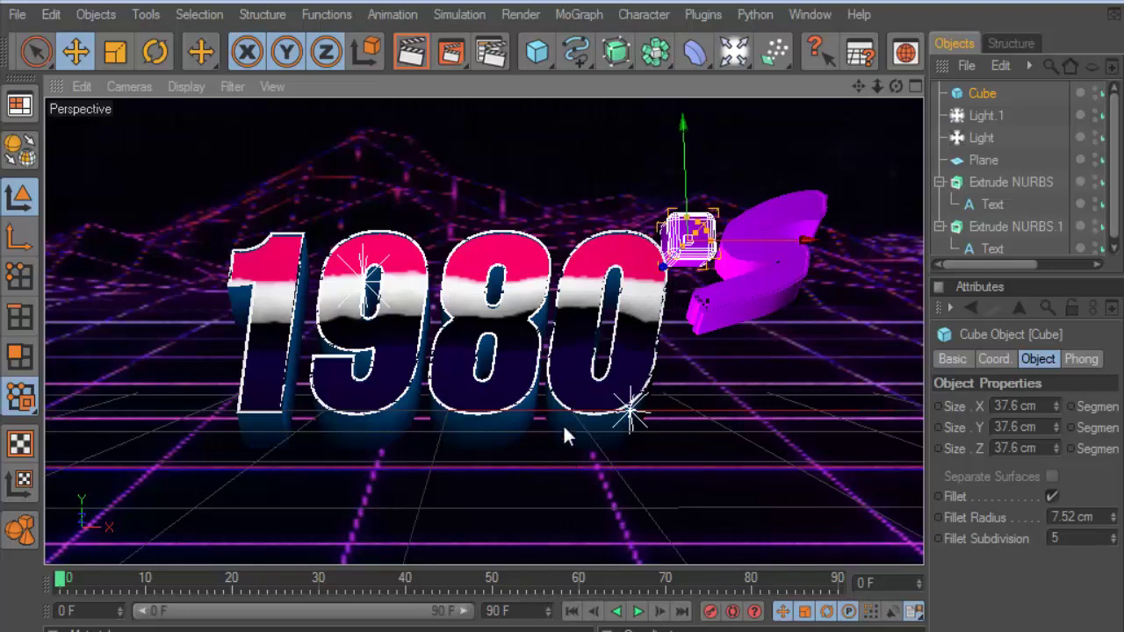
# Step: Zoom slightly closer on the 1980's title and render the finished neon scene
pyautogui.moveTo(869, 82); pyautogui.dragTo(749, 97)
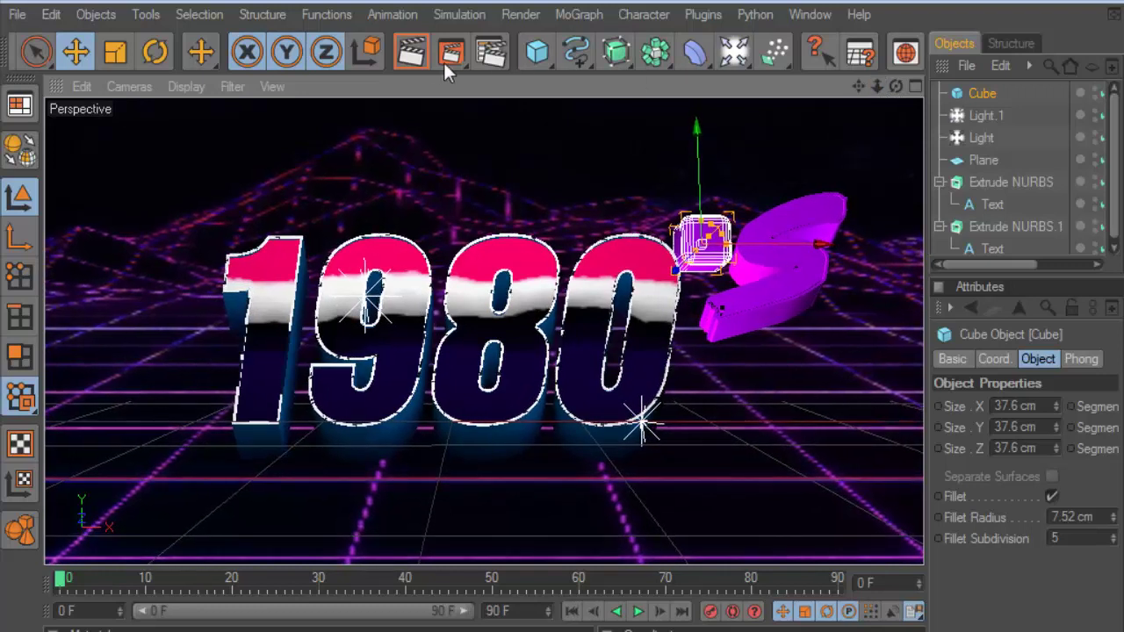
pyautogui.click(422, 63)
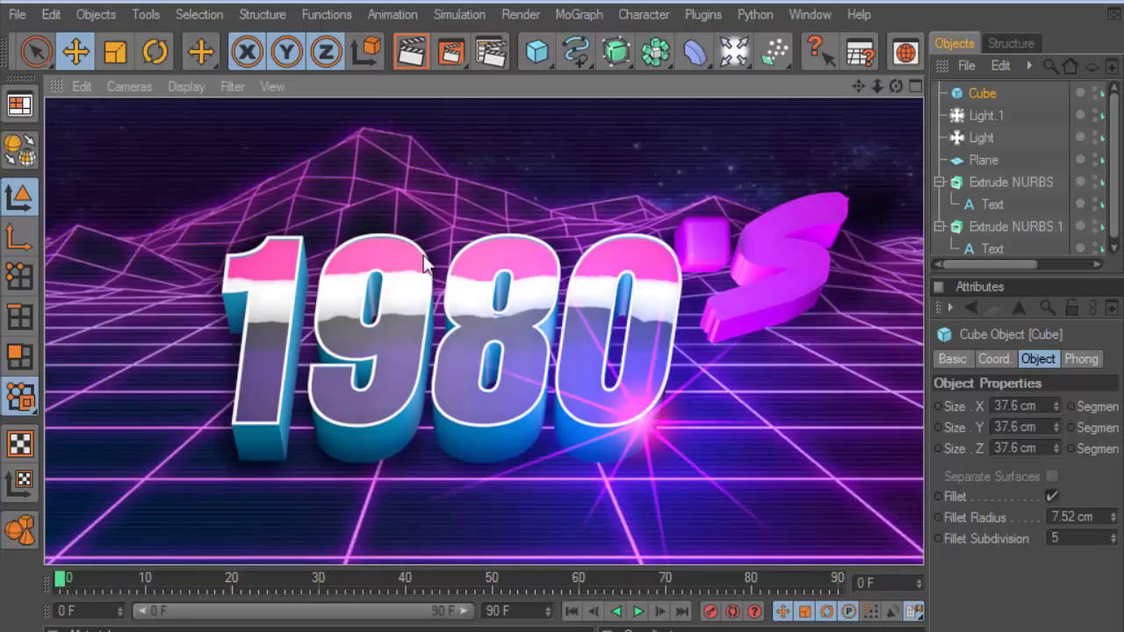